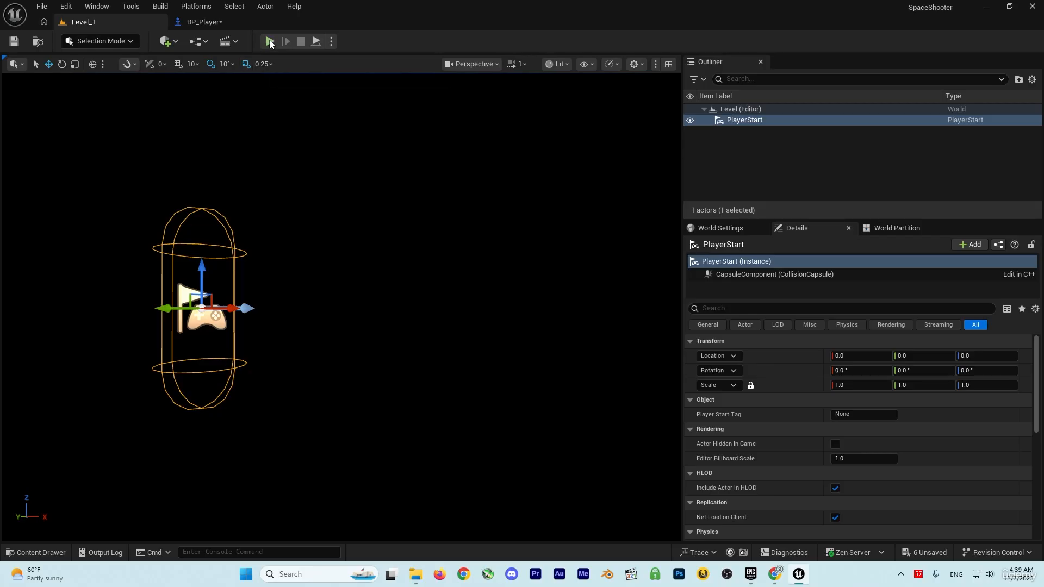
{"action": "left_click", "coordinate": [270, 42]}
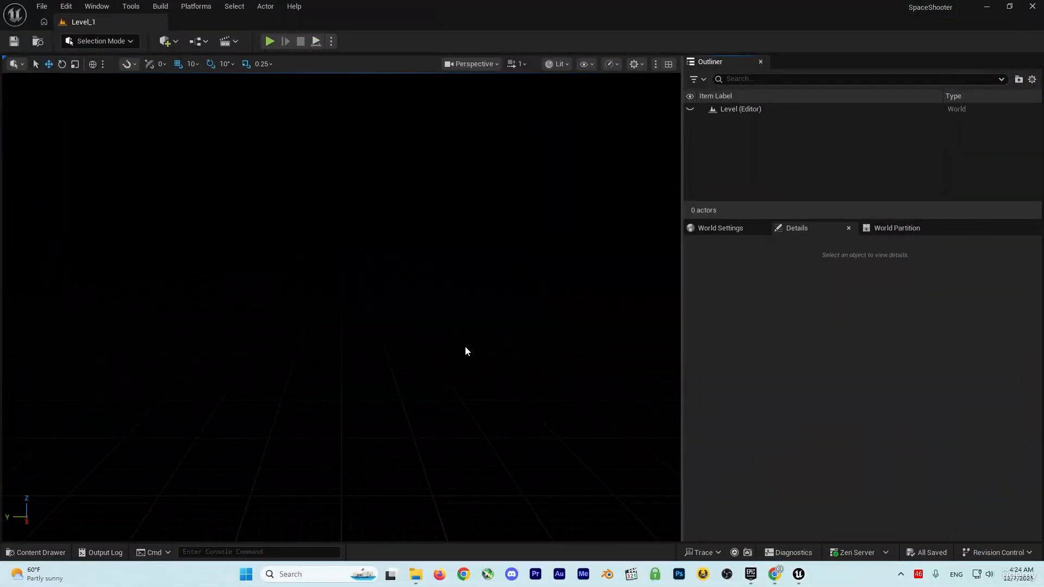
- Create a folder named Blueprints in the project's Content folder and open it
{"action": "left_click", "coordinate": [35, 552]}
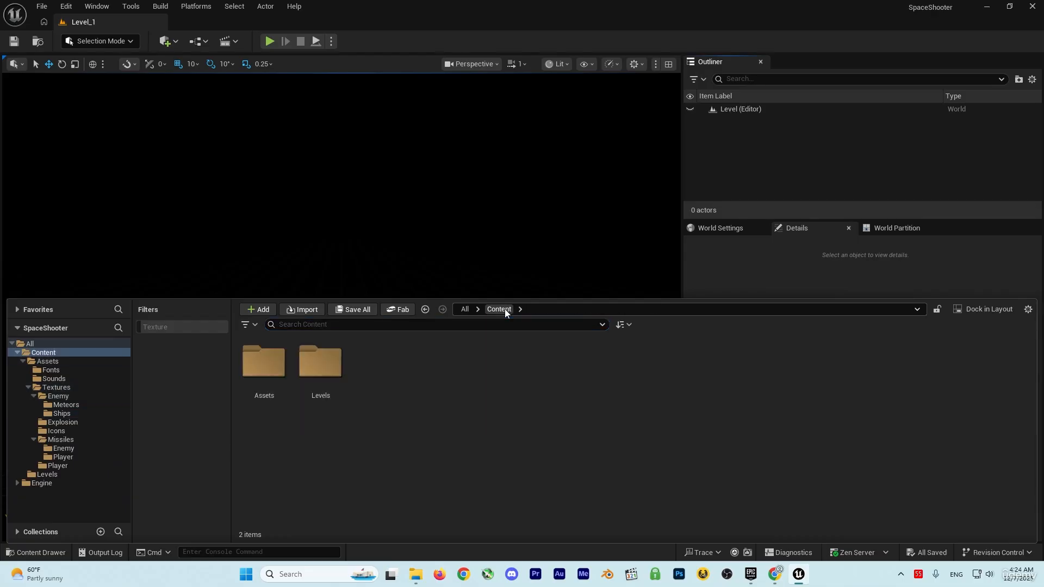
{"action": "left_click", "coordinate": [504, 309]}
{"action": "right_click", "coordinate": [429, 467]}
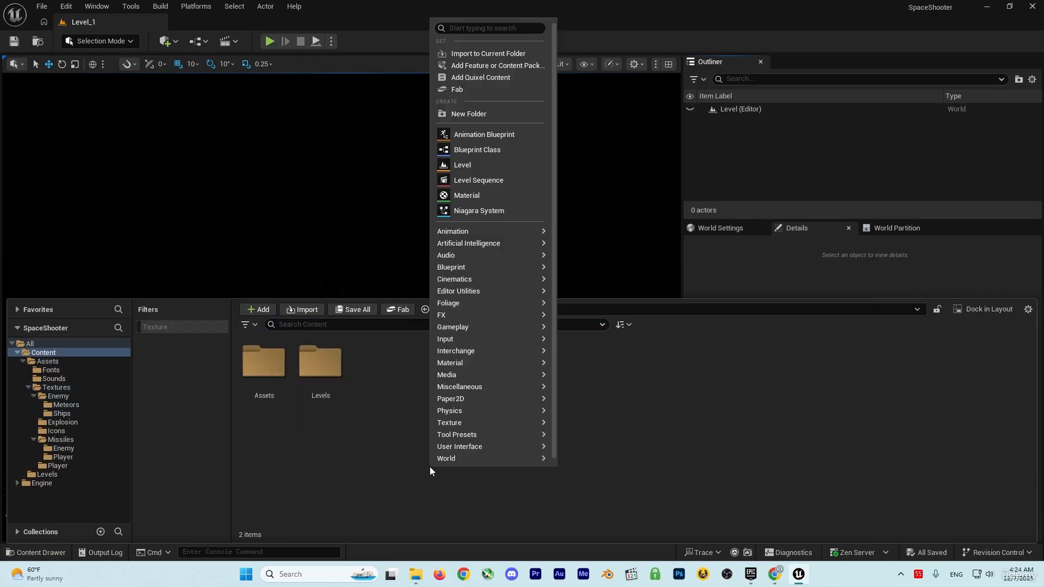
{"action": "left_click", "coordinate": [476, 113]}
{"action": "type", "text": "B"}
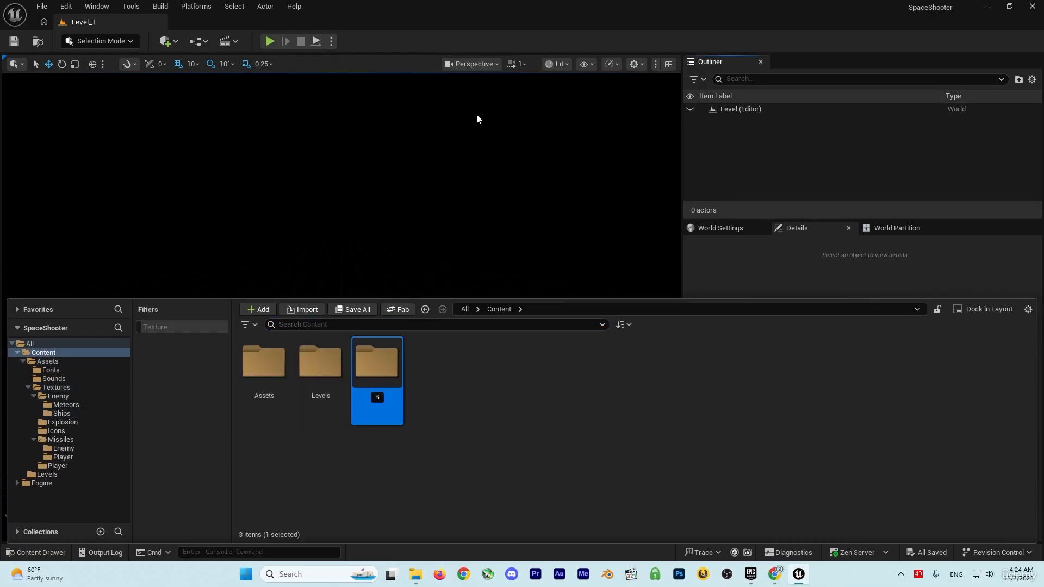
{"action": "type", "text": "lueprints"}
{"action": "key", "text": "Return"}
{"action": "key", "text": "Return"}
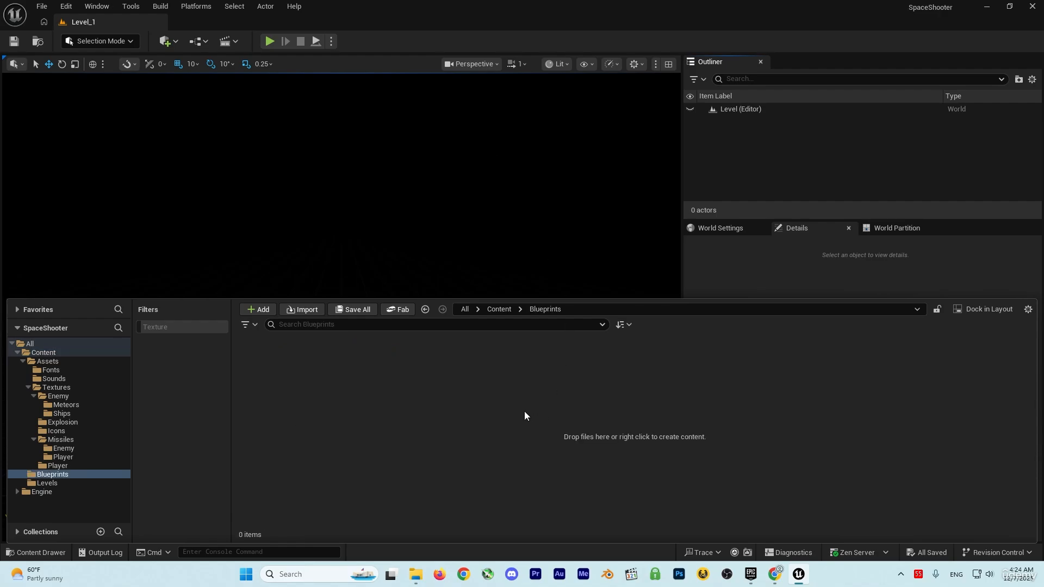
- Create a folder named Player inside the Blueprints folder and open it
{"action": "right_click", "coordinate": [479, 429]}
{"action": "left_click", "coordinate": [520, 211]}
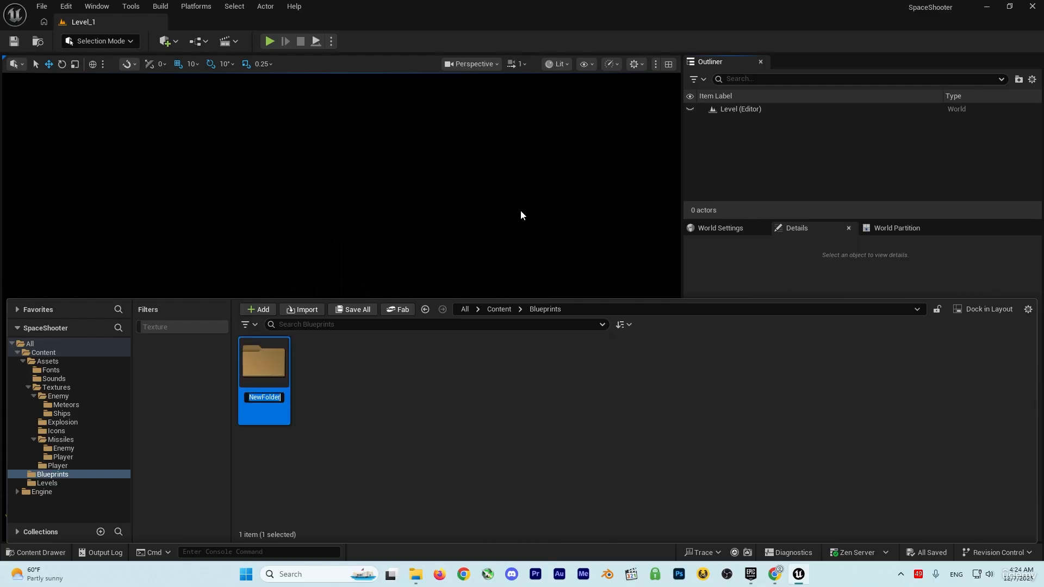
{"action": "type", "text": "Player"}
{"action": "key", "text": "Return"}
{"action": "key", "text": "Return"}
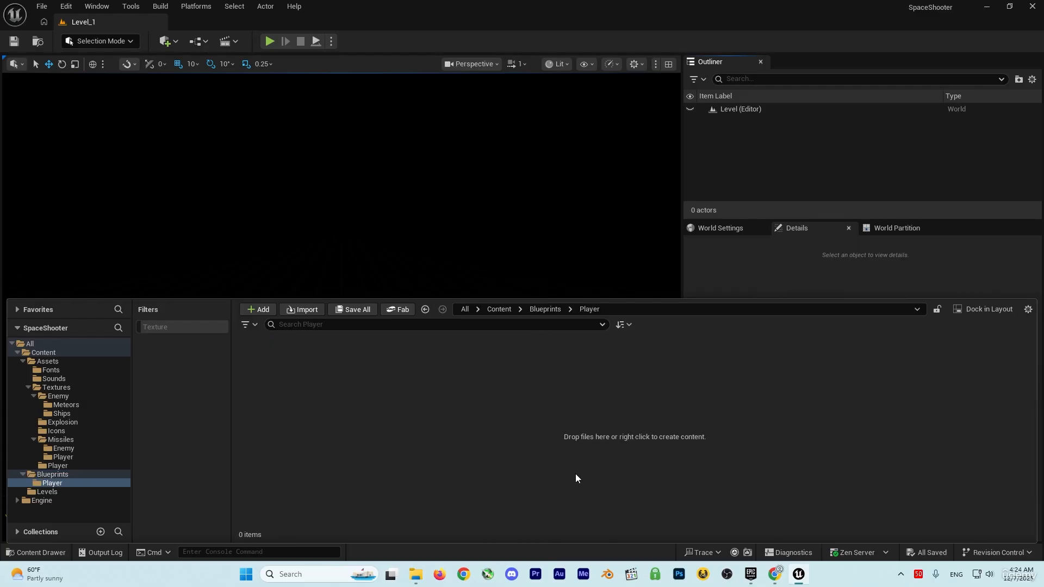
- Create a Blueprint class with Pawn as parent in the Player folder and name it BP_Player
{"action": "right_click", "coordinate": [491, 456]}
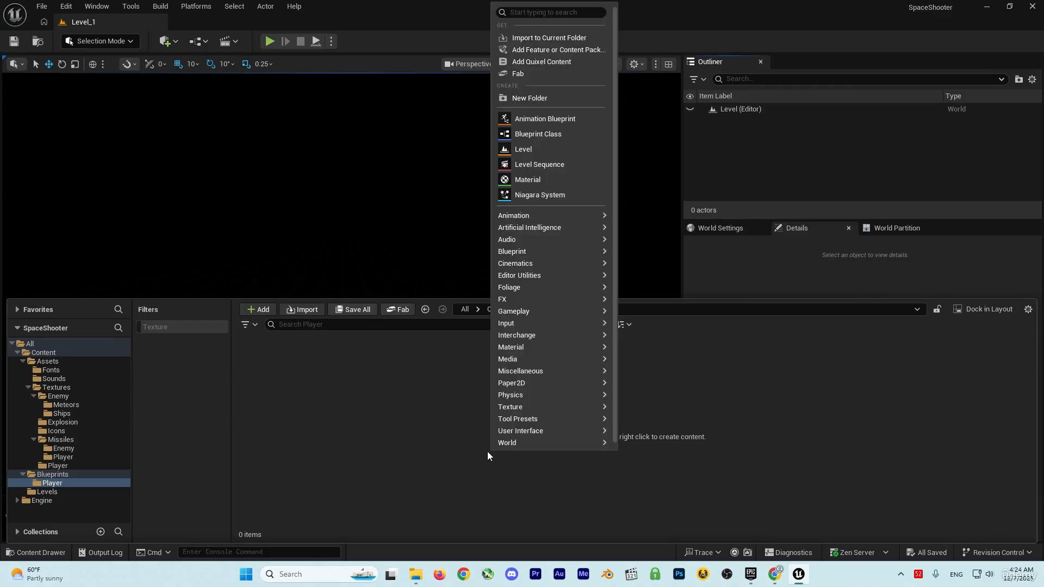
{"action": "left_click", "coordinate": [540, 134]}
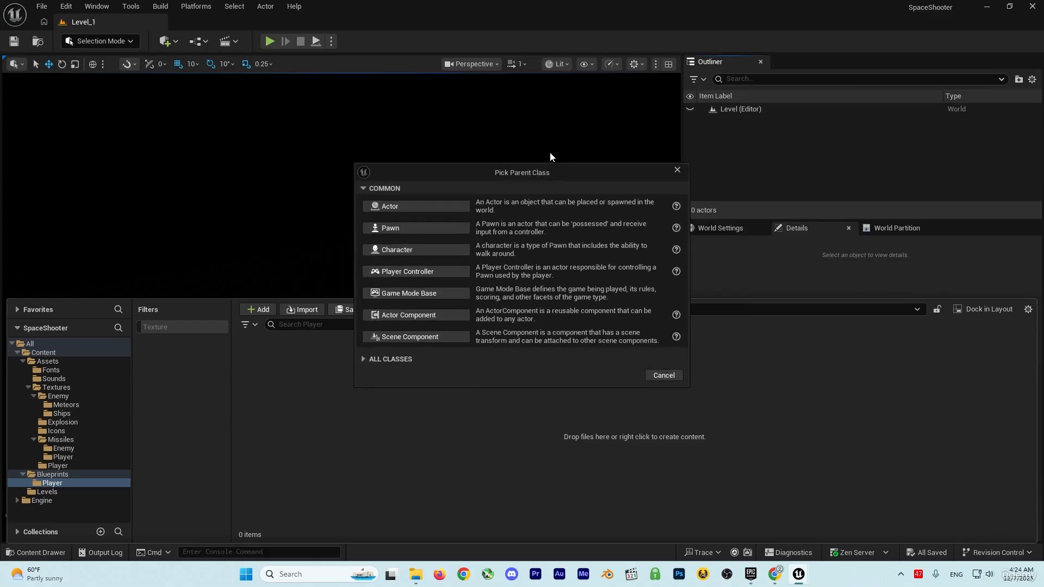
{"action": "left_click", "coordinate": [411, 228]}
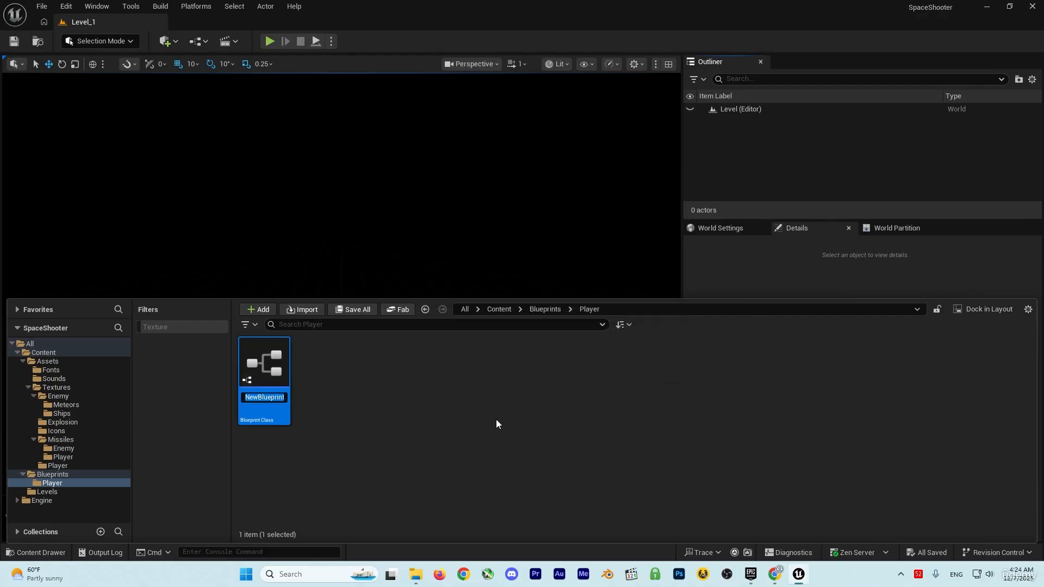
{"action": "type", "text": "BP"}
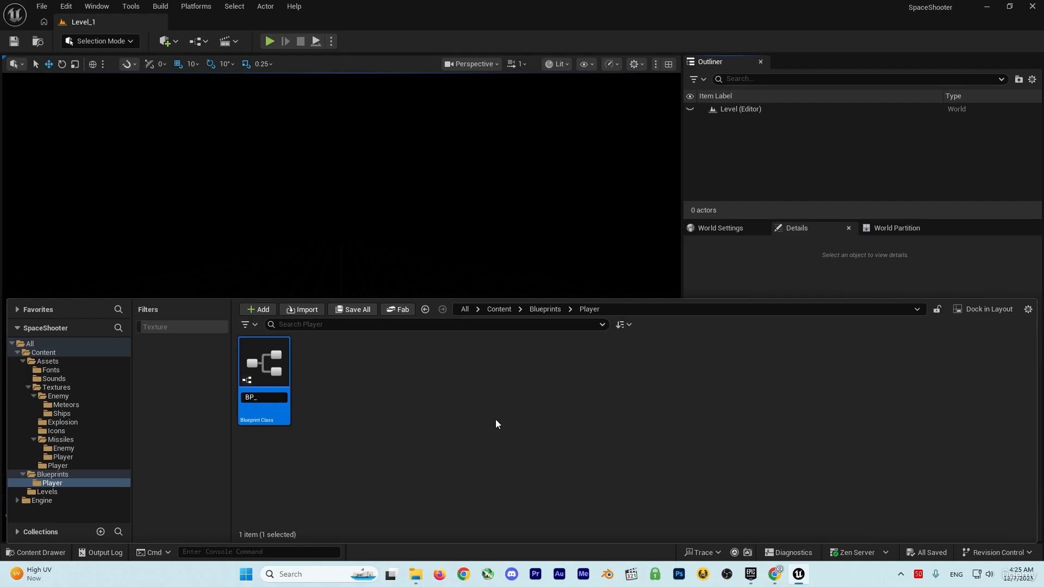
{"action": "type", "text": "_Player"}
{"action": "key", "text": "Return"}
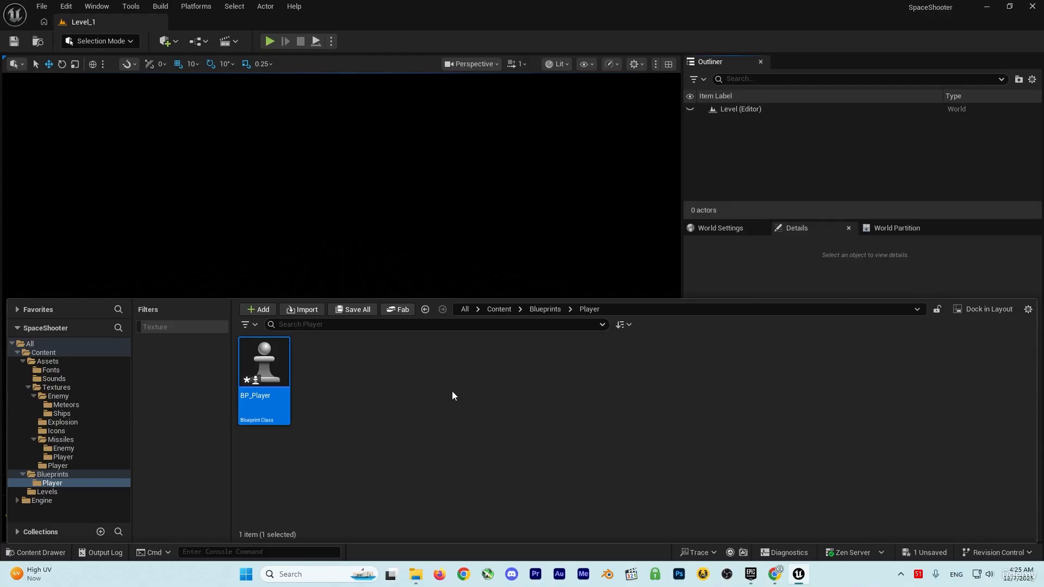
- Create a Blueprint class with Game Mode Base as parent in the Blueprints folder and name it GMBP_SpaceShooter
{"action": "left_click", "coordinate": [539, 312]}
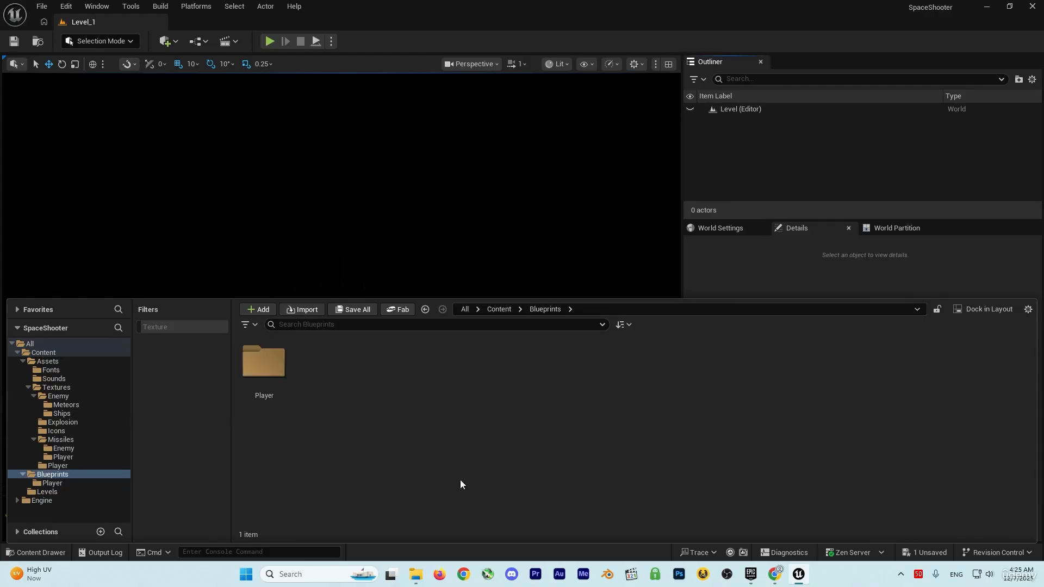
{"action": "right_click", "coordinate": [510, 462]}
{"action": "left_click", "coordinate": [559, 145]}
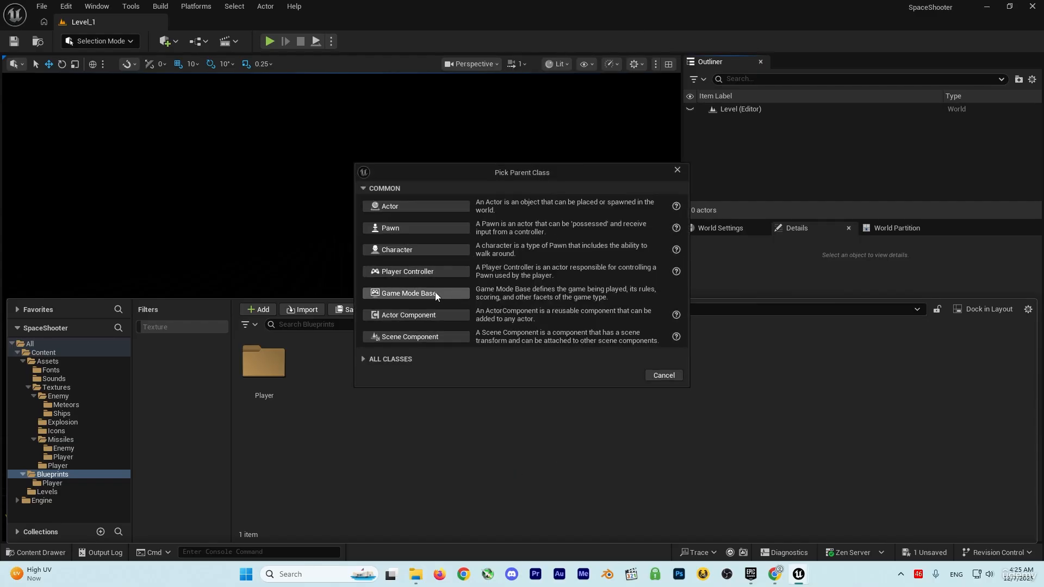
{"action": "left_click", "coordinate": [435, 293]}
{"action": "type", "text": "GMBP_S"}
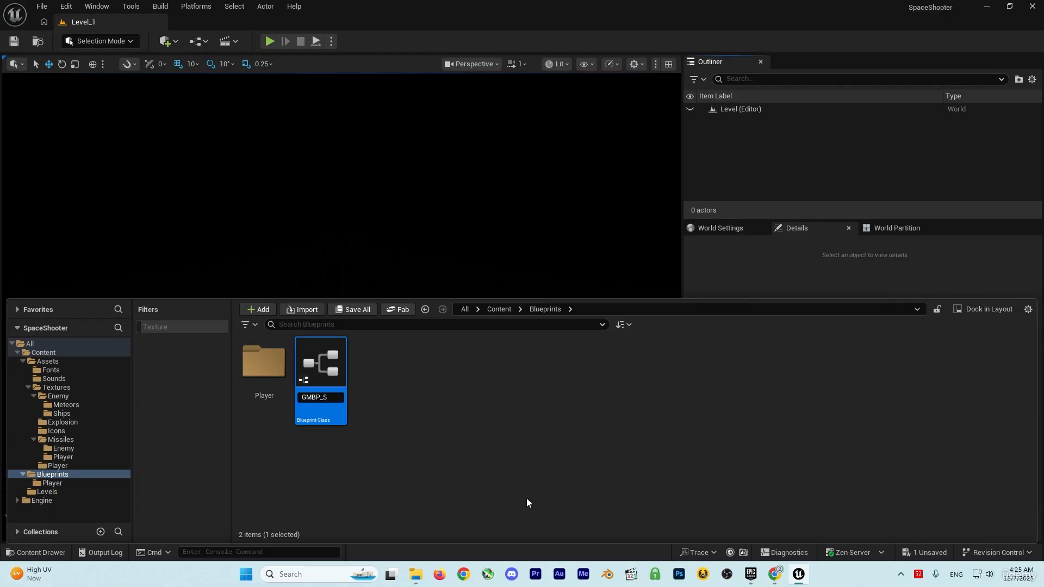
{"action": "type", "text": "paceShooter"}
{"action": "key", "text": "Return"}
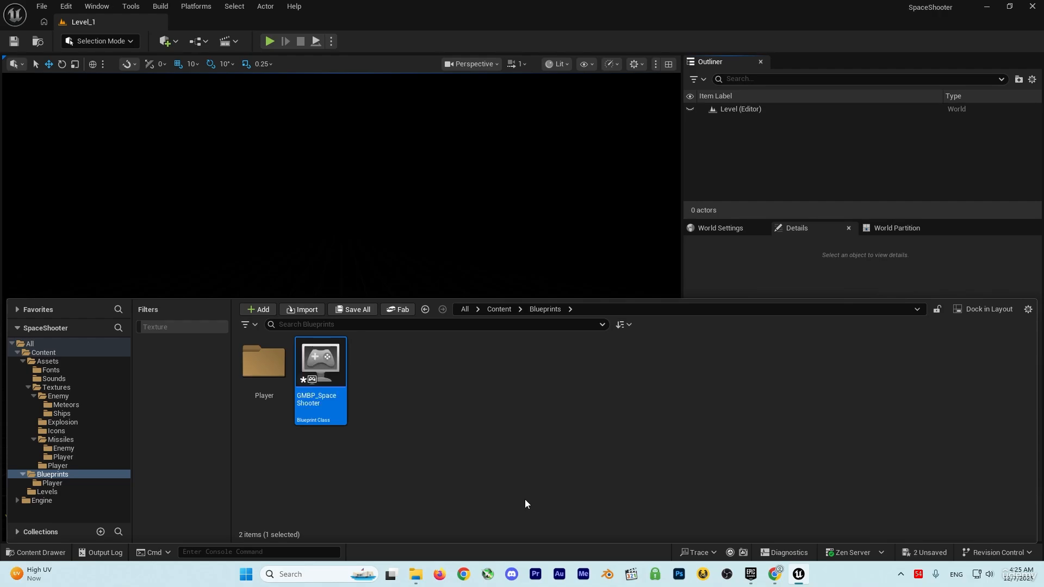
- Set the Default Pawn Class of GMBP_SpaceShooter to BP_Player, then compile, save and close the Blueprint
{"action": "double_click", "coordinate": [339, 418]}
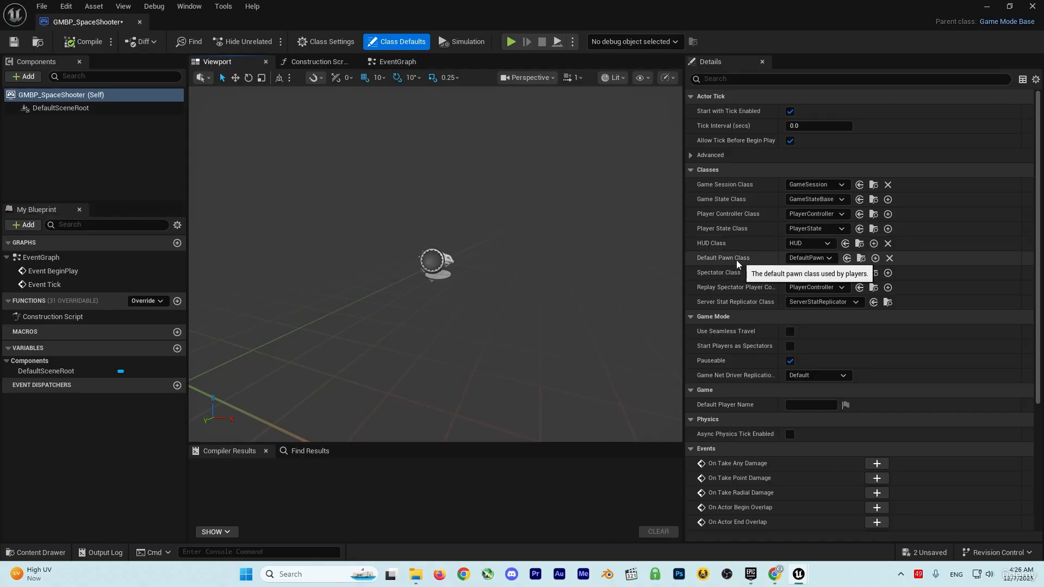
{"action": "left_click", "coordinate": [823, 260]}
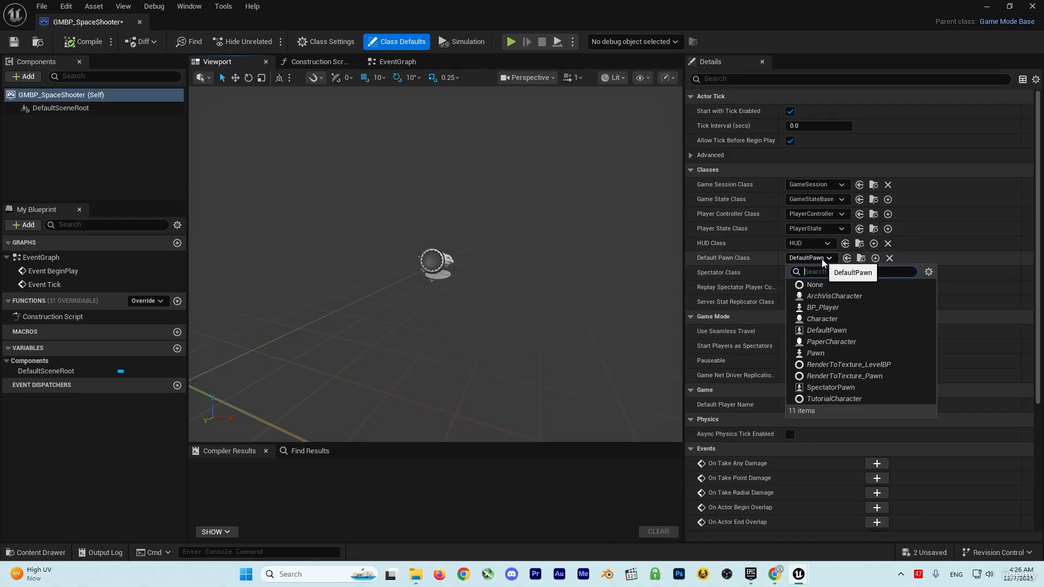
{"action": "left_click", "coordinate": [823, 308]}
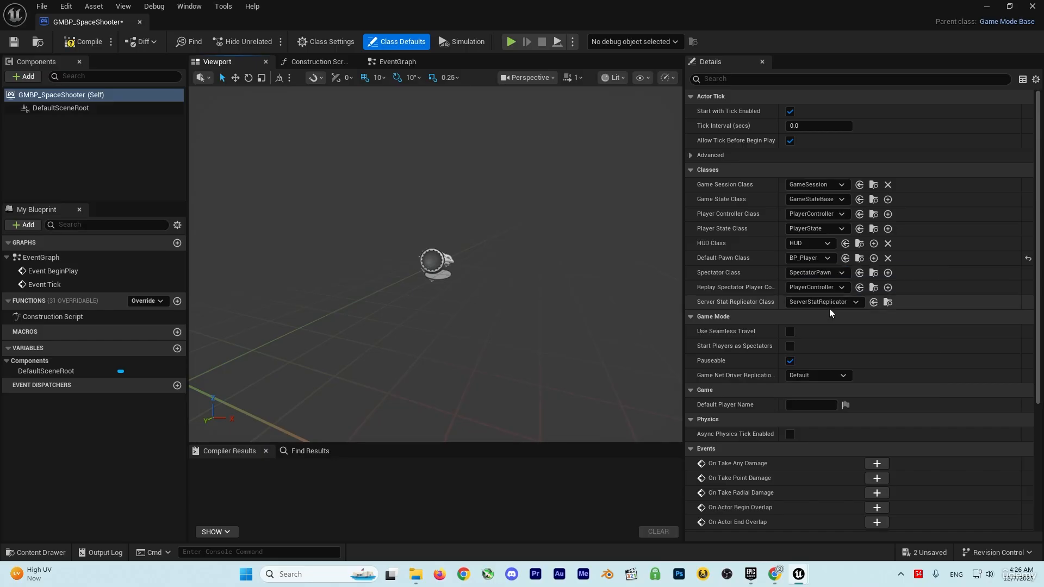
{"action": "left_click", "coordinate": [82, 42]}
{"action": "key", "text": "ctrl+s"}
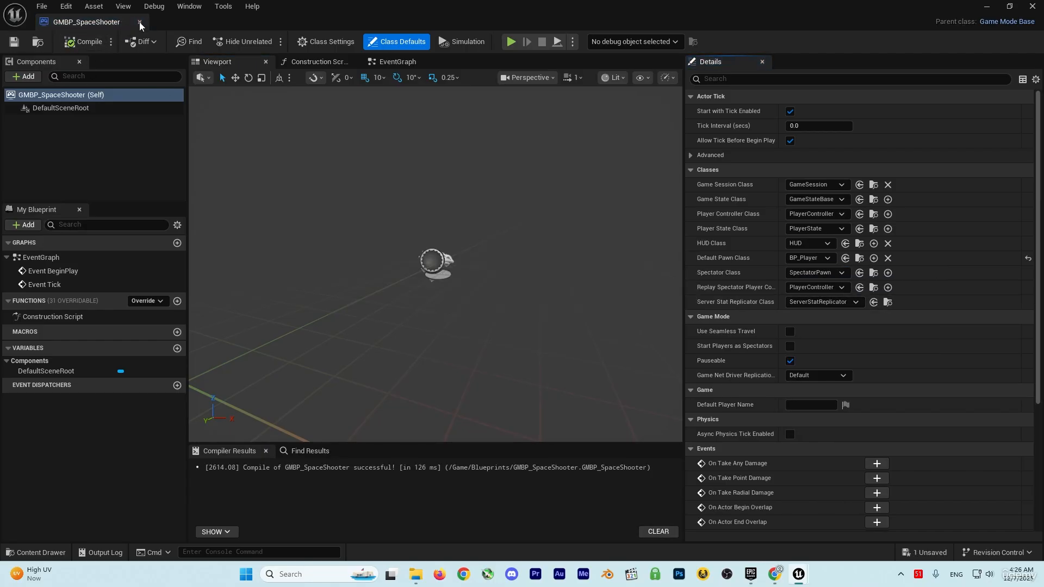
{"action": "left_click", "coordinate": [139, 23]}
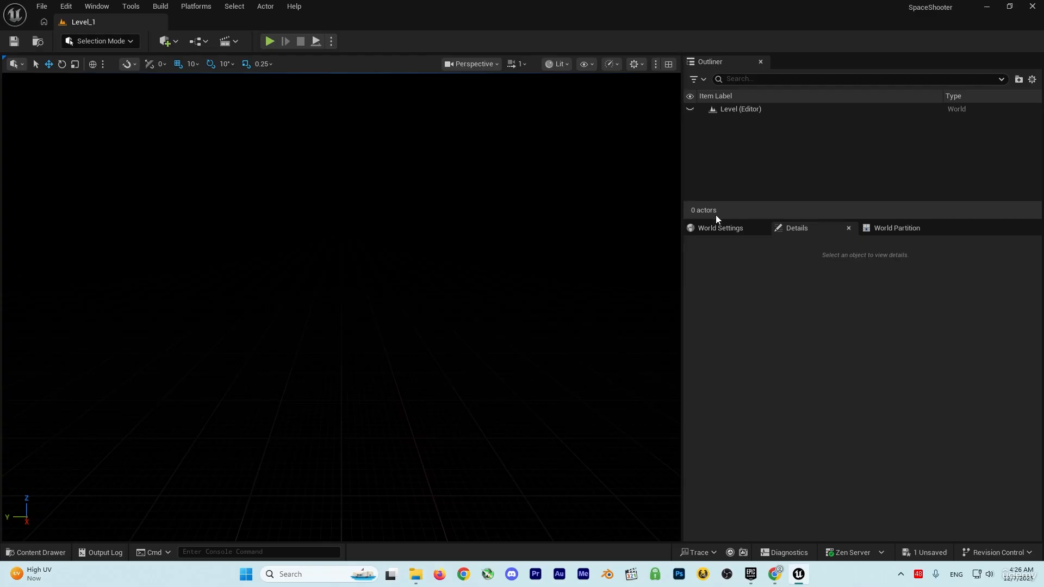
- Set the level's GameMode Override to GMBP_SpaceShooter in the world settings
{"action": "left_click", "coordinate": [721, 229]}
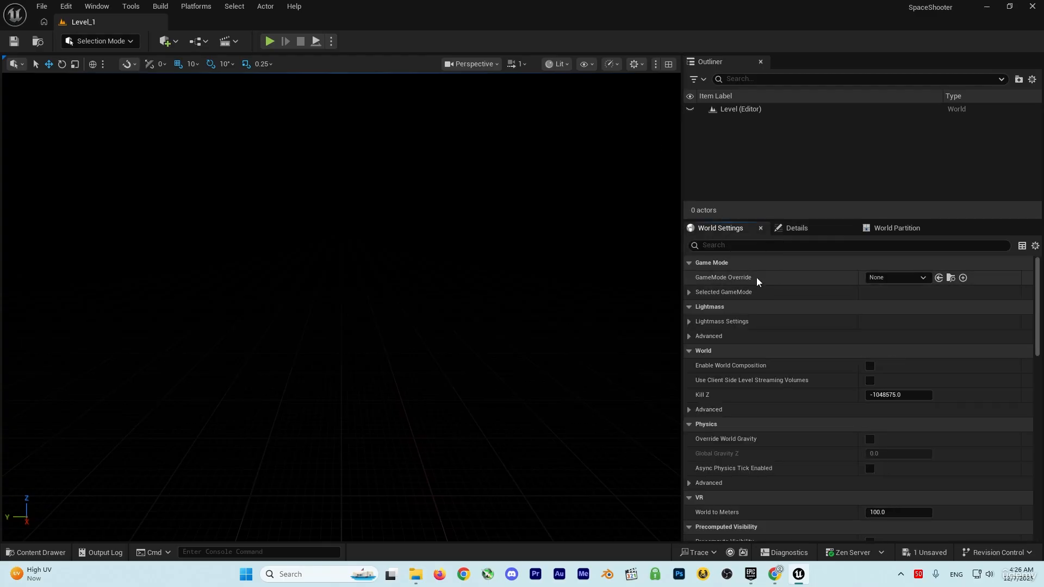
{"action": "left_click", "coordinate": [897, 278]}
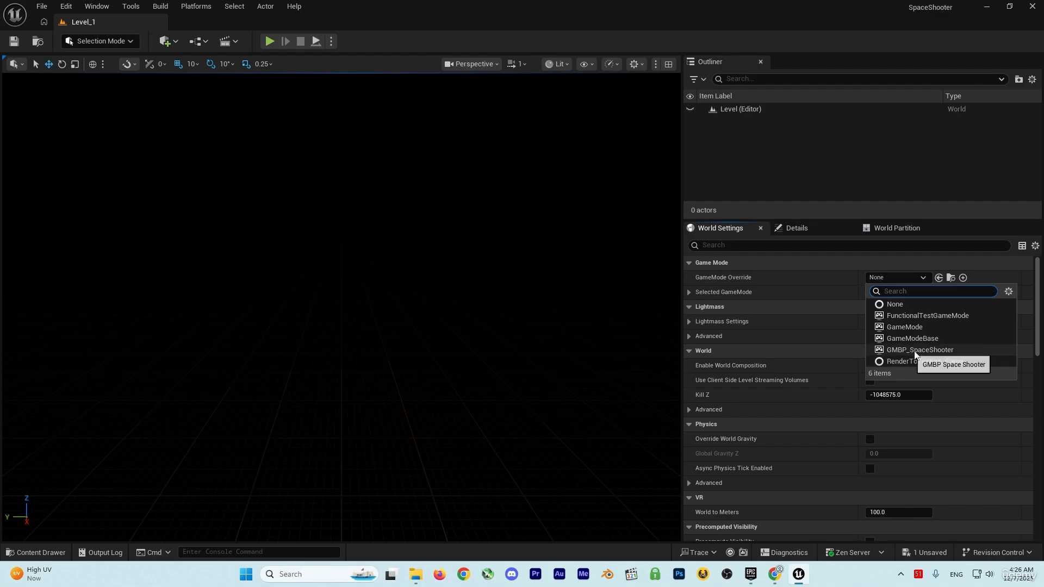
{"action": "left_click", "coordinate": [918, 350]}
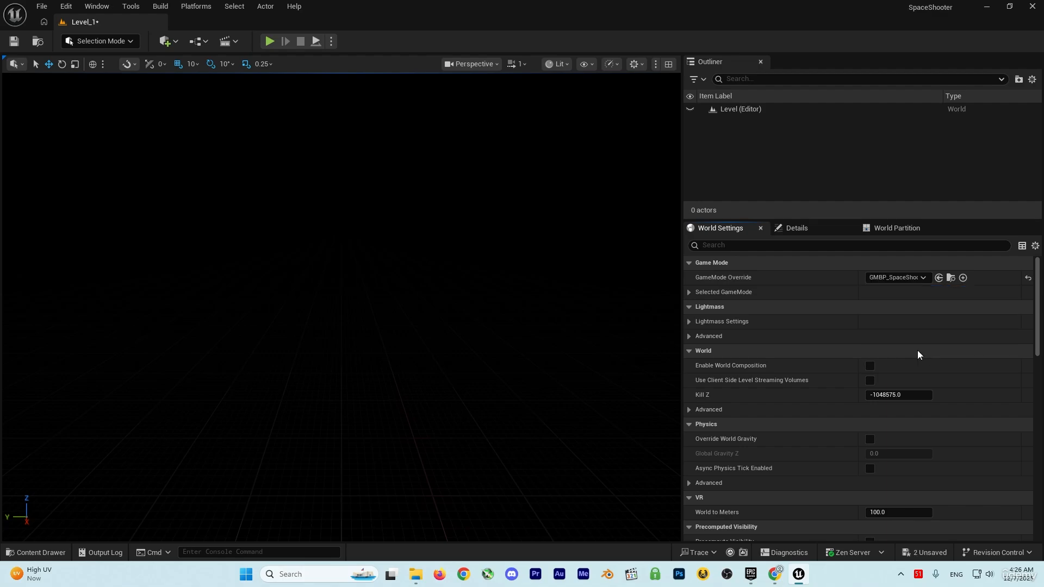
- Set the project's Default GameMode to GMBP_SpaceShooter in the Maps & Modes settings and save the level
{"action": "left_click", "coordinate": [65, 5]}
{"action": "left_click", "coordinate": [112, 177]}
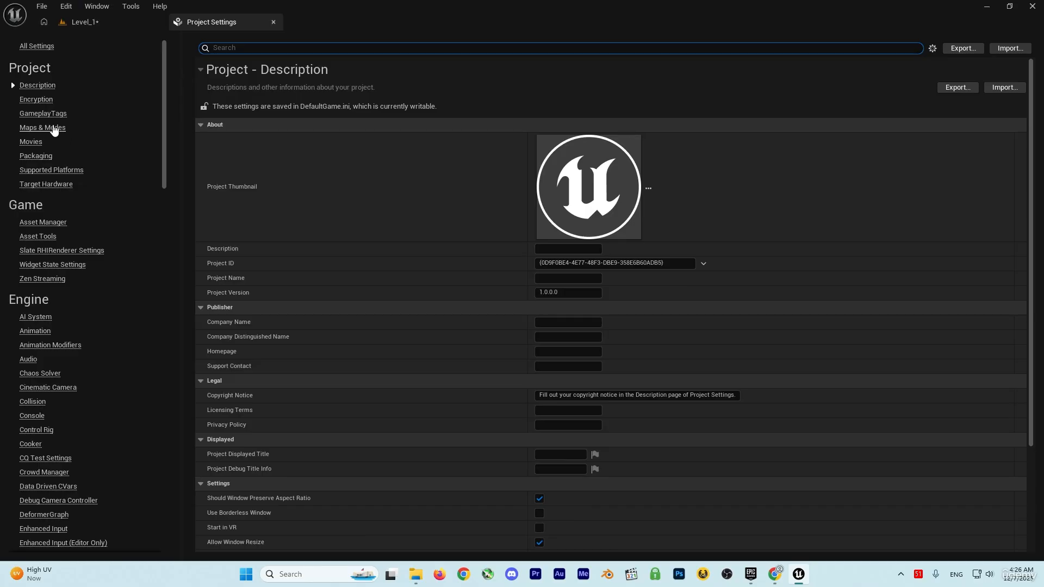
{"action": "left_click", "coordinate": [53, 129]}
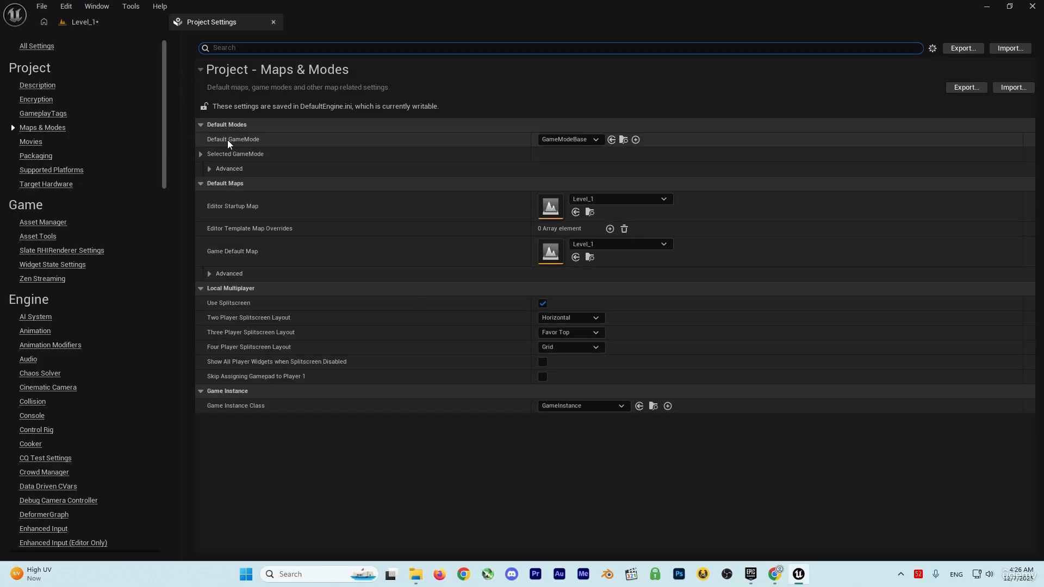
{"action": "left_click", "coordinate": [557, 140]}
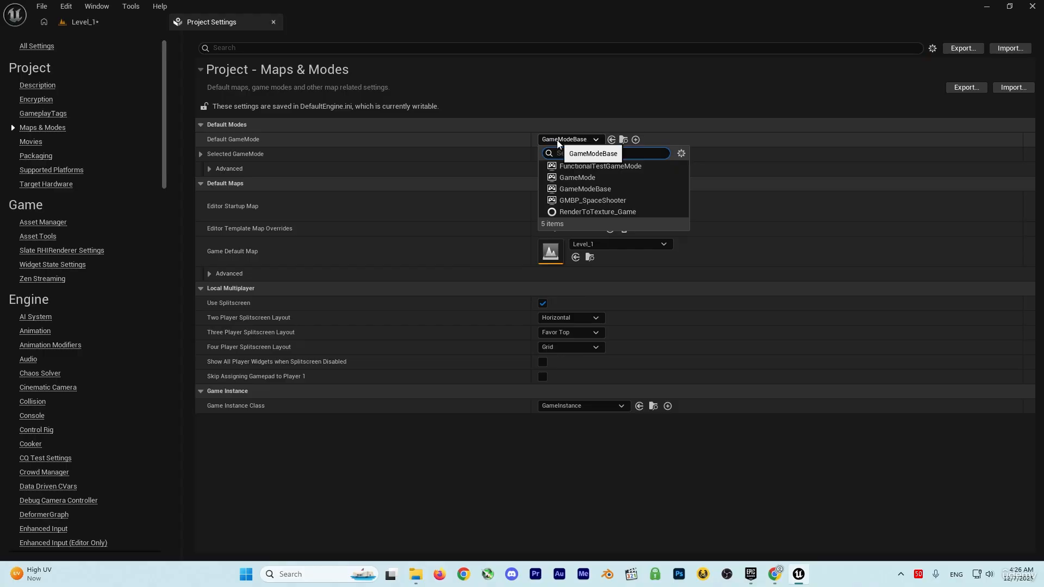
{"action": "left_click", "coordinate": [590, 201]}
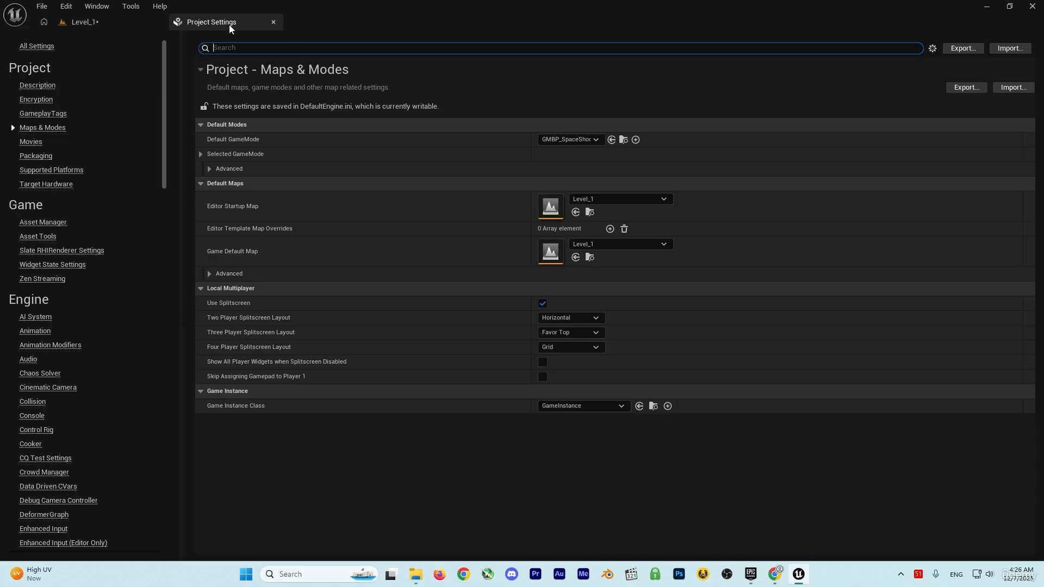
{"action": "left_click", "coordinate": [273, 22]}
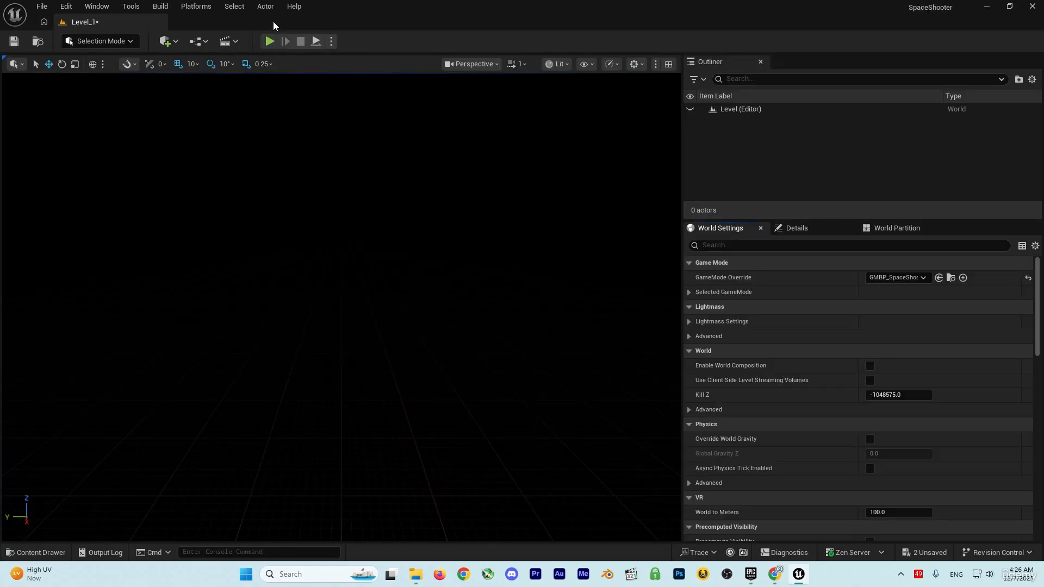
{"action": "left_click", "coordinate": [14, 42]}
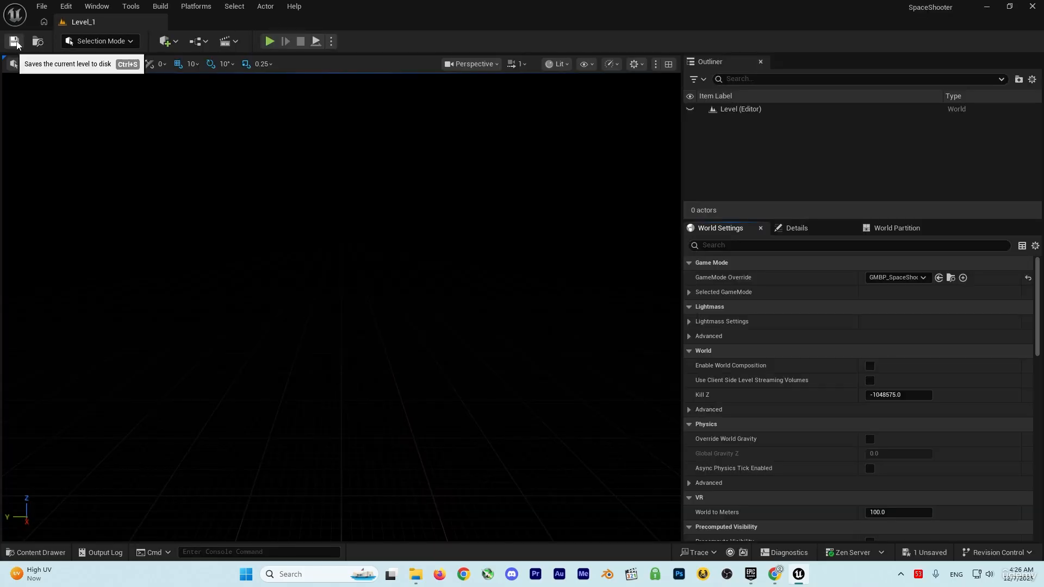
- Play the level, check the spawned actors for the BP_Player pawn, and stop the play session
{"action": "left_click", "coordinate": [270, 42]}
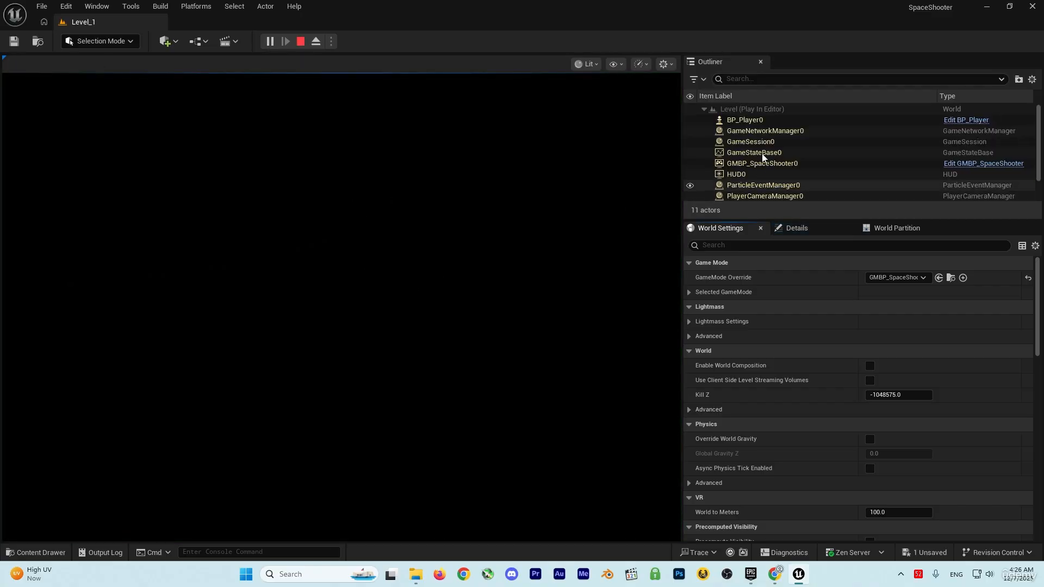
{"action": "left_click", "coordinate": [748, 124]}
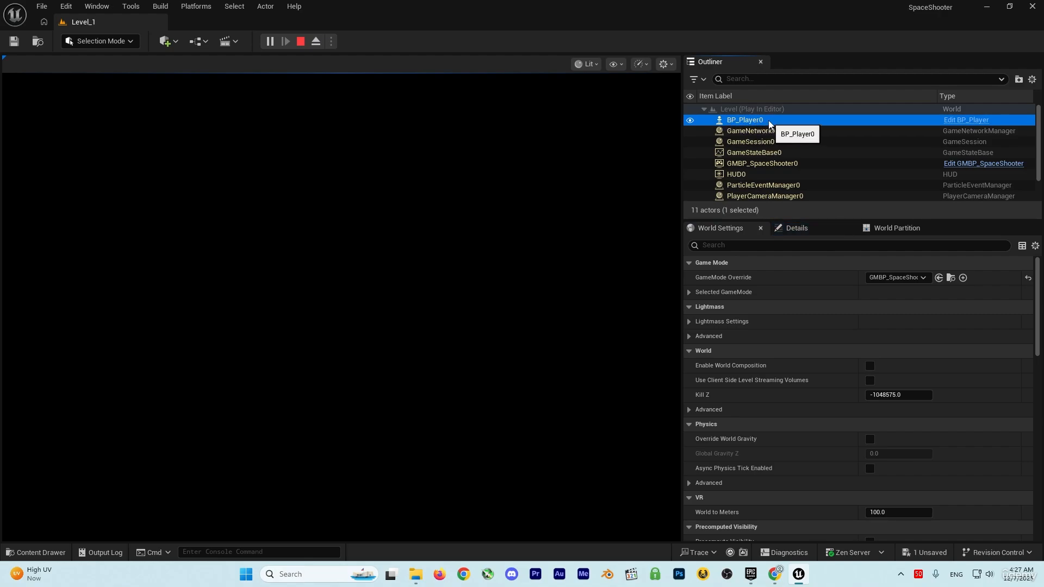
{"action": "scroll", "coordinate": [761, 190], "scroll_direction": "down", "scroll_amount": 2}
{"action": "scroll", "coordinate": [761, 195], "scroll_direction": "up", "scroll_amount": 2}
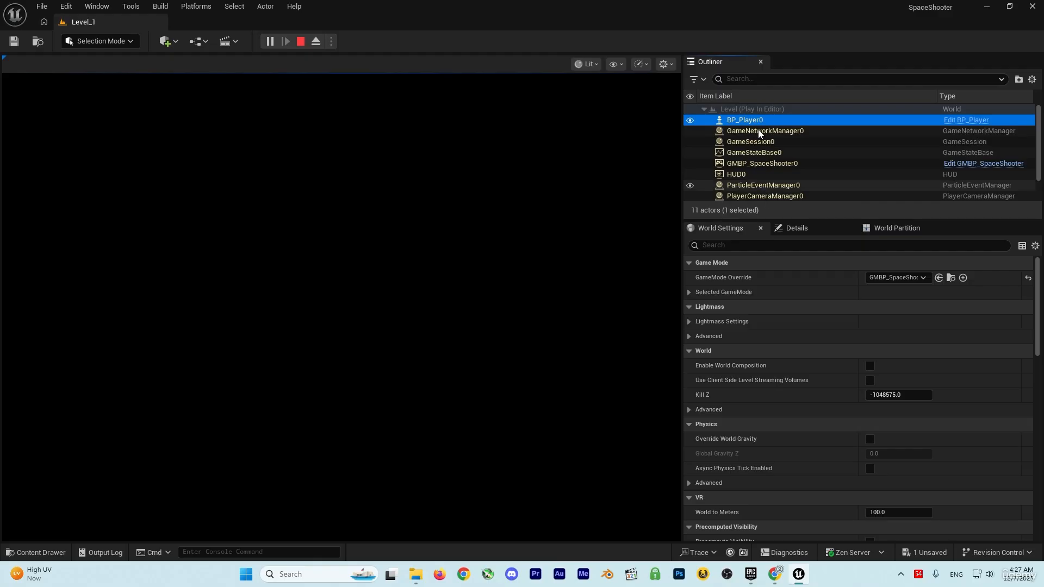
{"action": "left_click", "coordinate": [301, 42]}
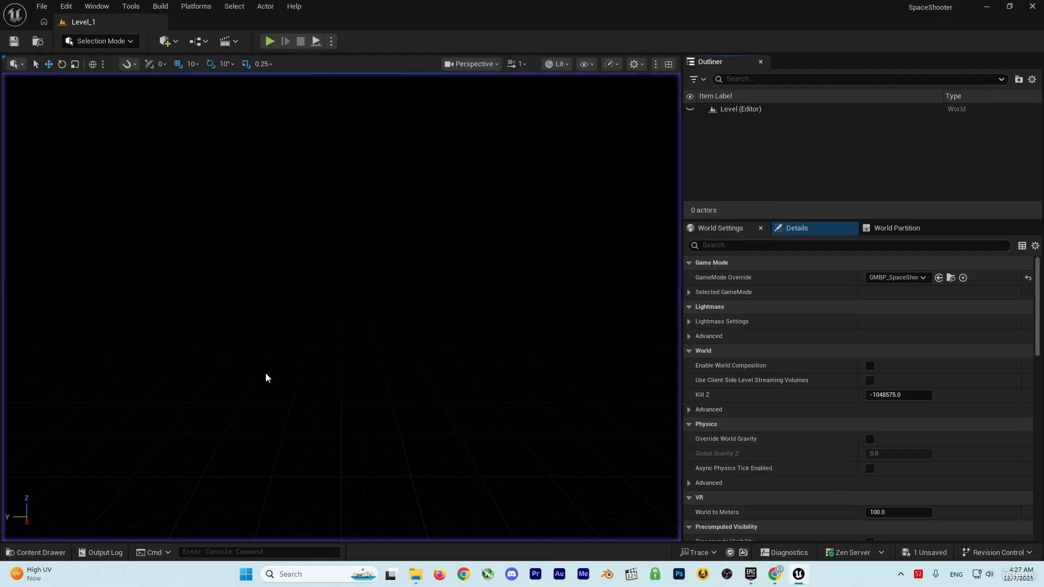
- Open the BP_Player Blueprint from the Blueprints/Player folder and dock its editor beside the Level_1 tab
{"action": "left_click", "coordinate": [36, 552]}
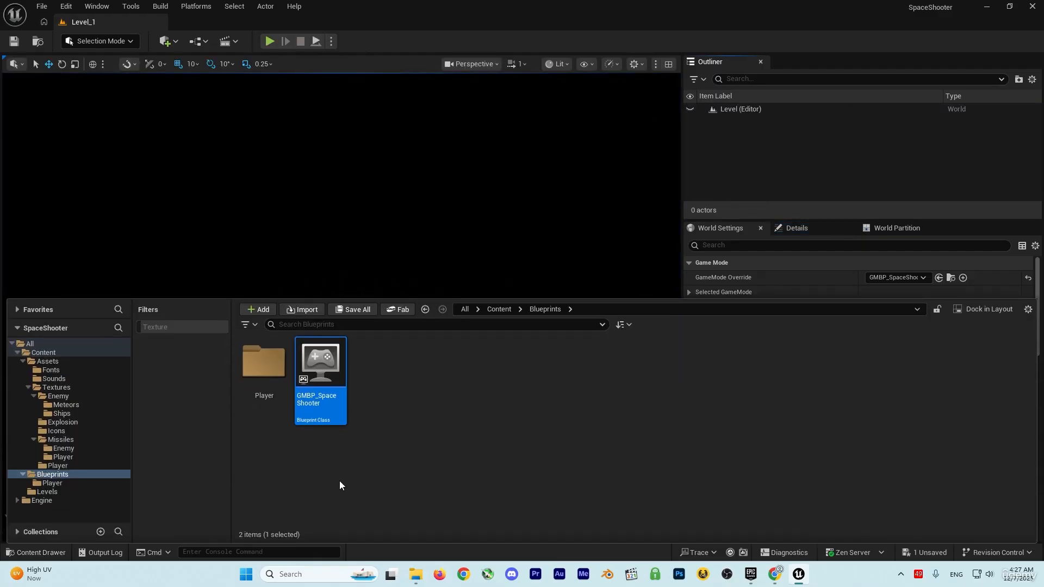
{"action": "double_click", "coordinate": [264, 363]}
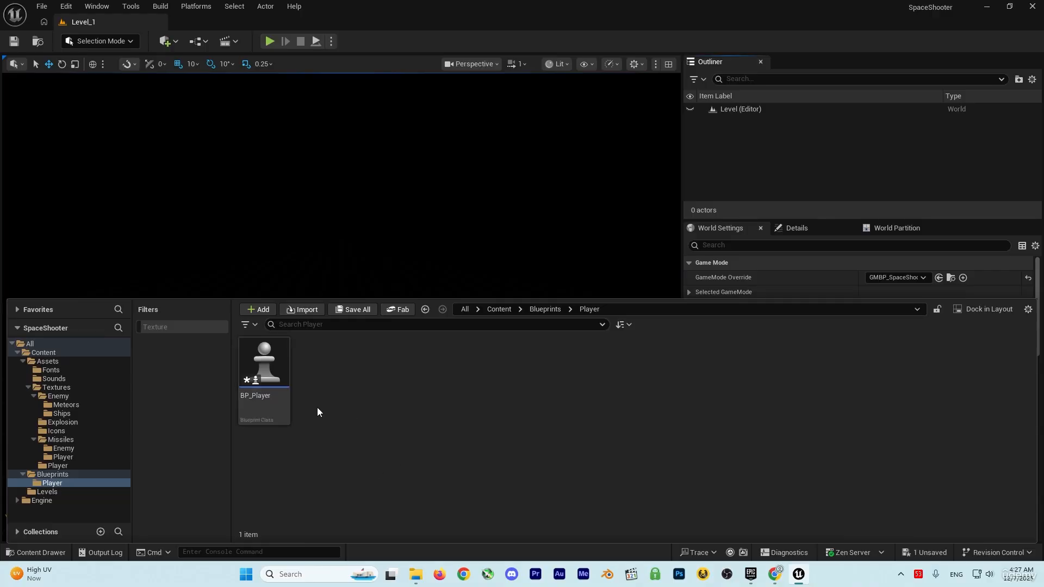
{"action": "double_click", "coordinate": [270, 403]}
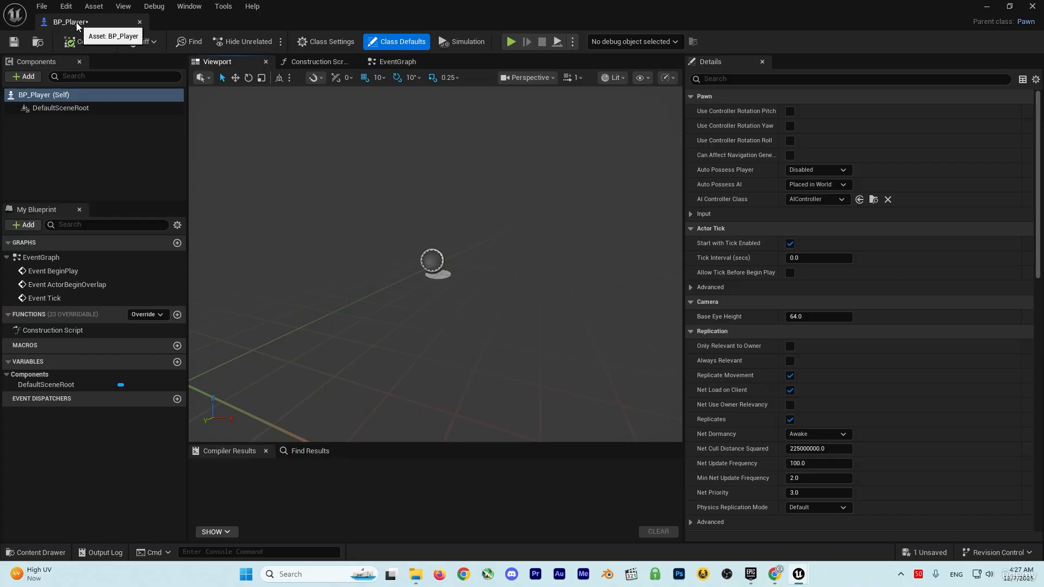
{"action": "left_click_drag", "start_coordinate": [73, 25], "coordinate": [217, 26]}
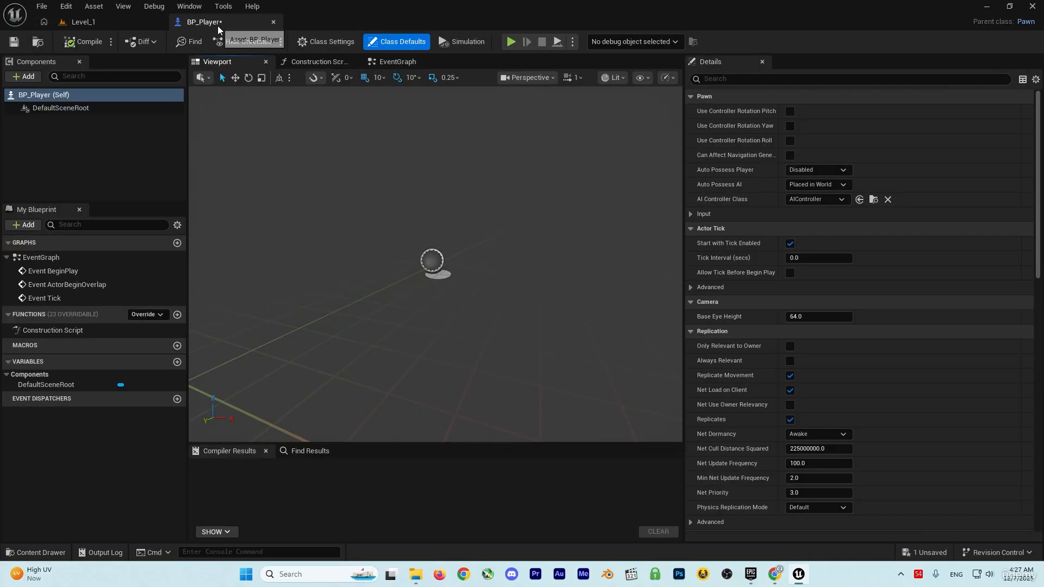
- Set the Asset Editor Open Location to Main Window in the Editor Preferences, then close the preferences
{"action": "left_click", "coordinate": [65, 7]}
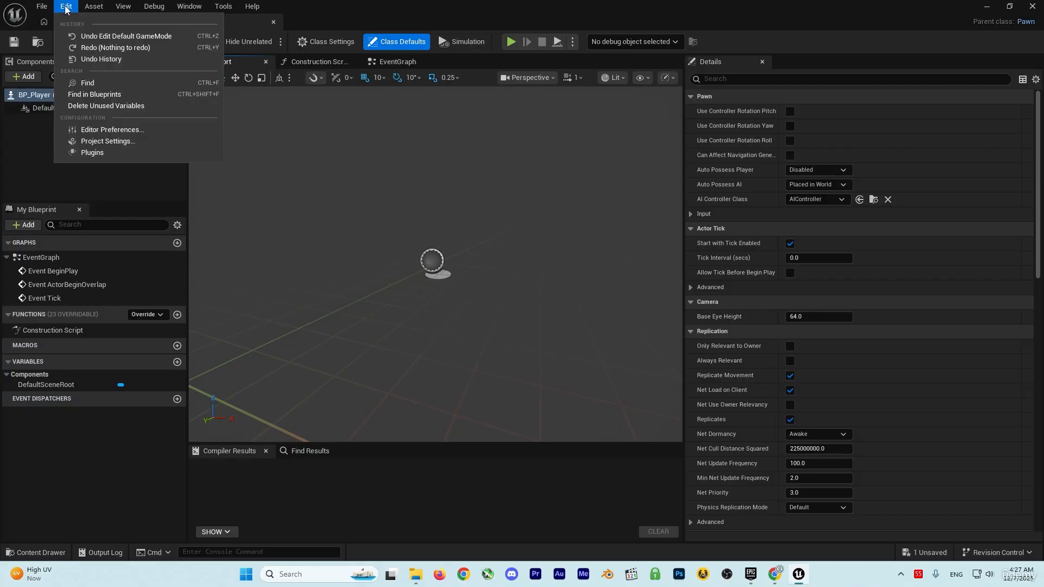
{"action": "left_click", "coordinate": [117, 131]}
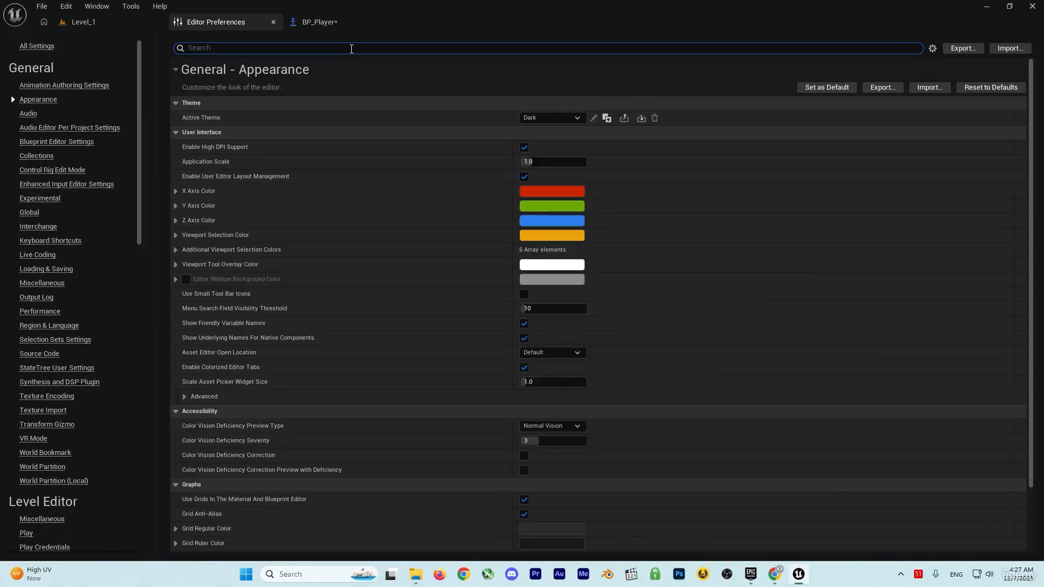
{"action": "type", "text": "open"}
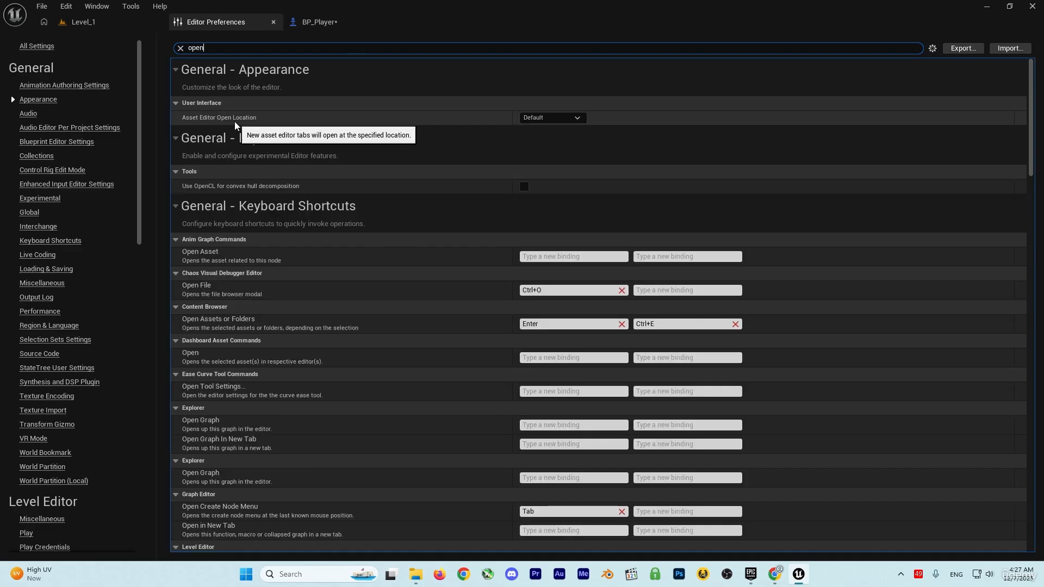
{"action": "left_click", "coordinate": [562, 116]}
{"action": "left_click", "coordinate": [561, 150]}
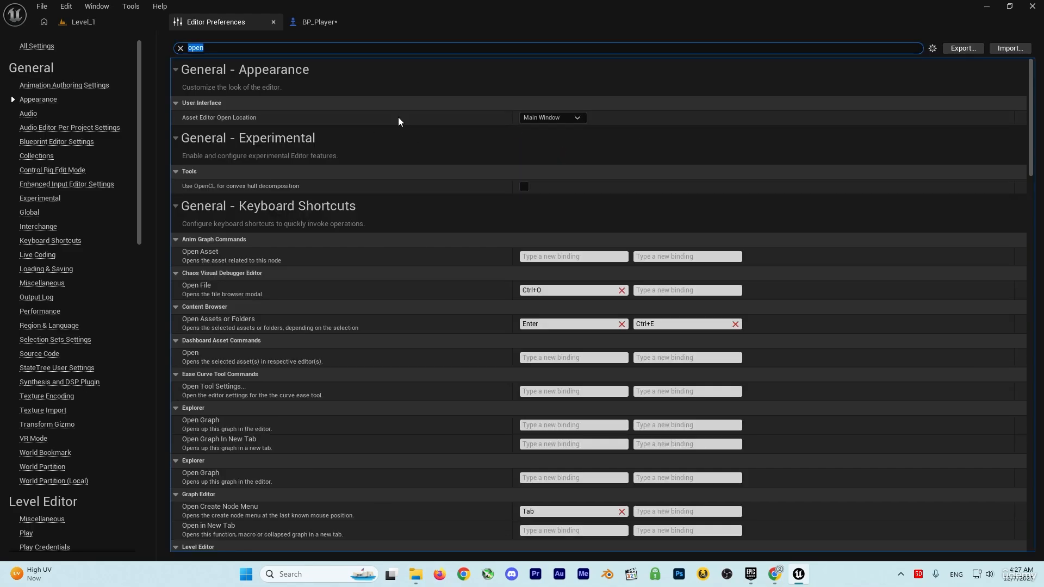
{"action": "left_click", "coordinate": [273, 22]}
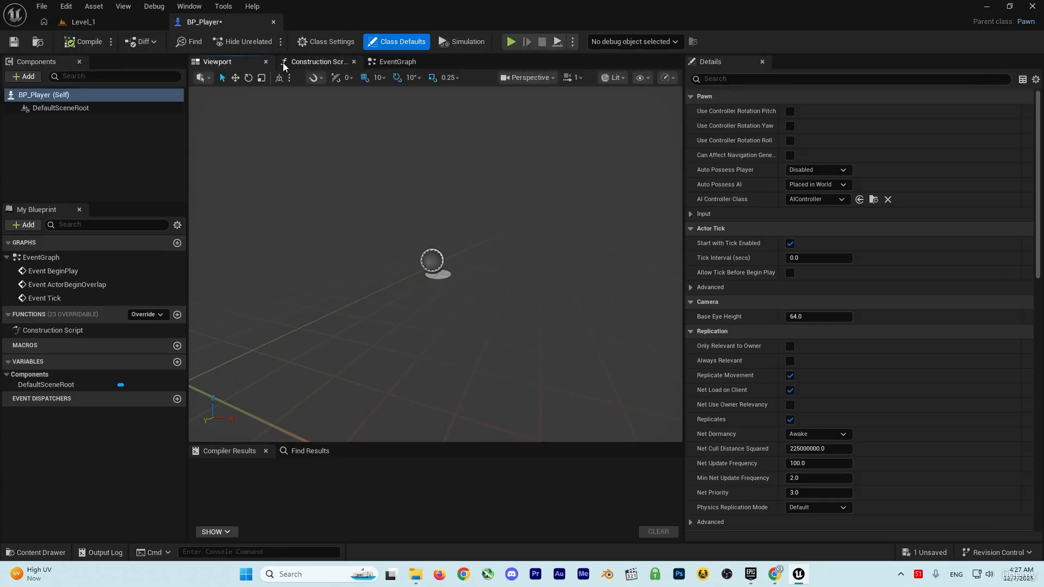
- Close BP_Player and reopen it from the Player folder in the full Blueprint editor
{"action": "left_click", "coordinate": [273, 22]}
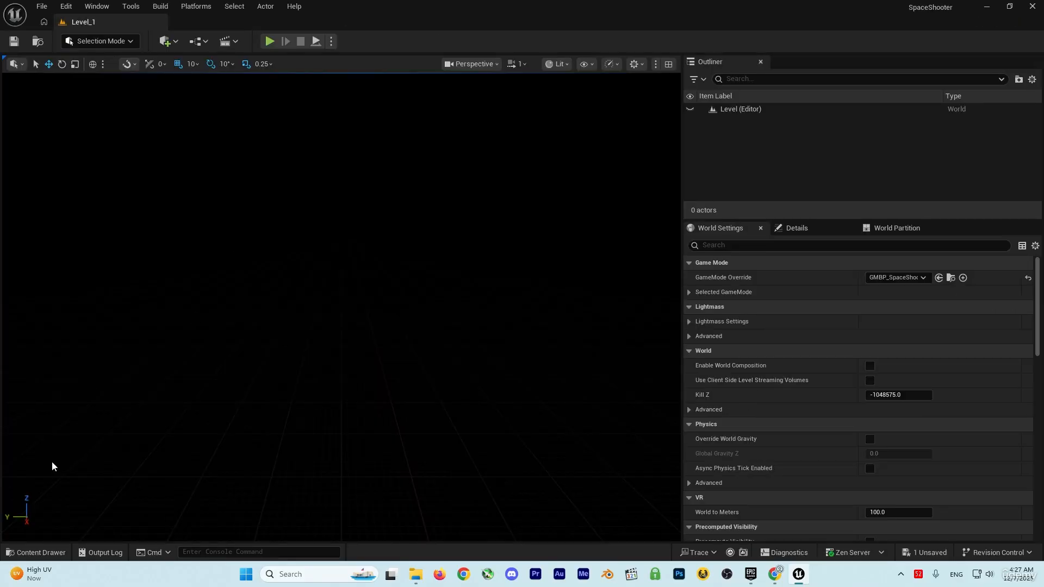
{"action": "left_click", "coordinate": [27, 554]}
{"action": "double_click", "coordinate": [275, 412]}
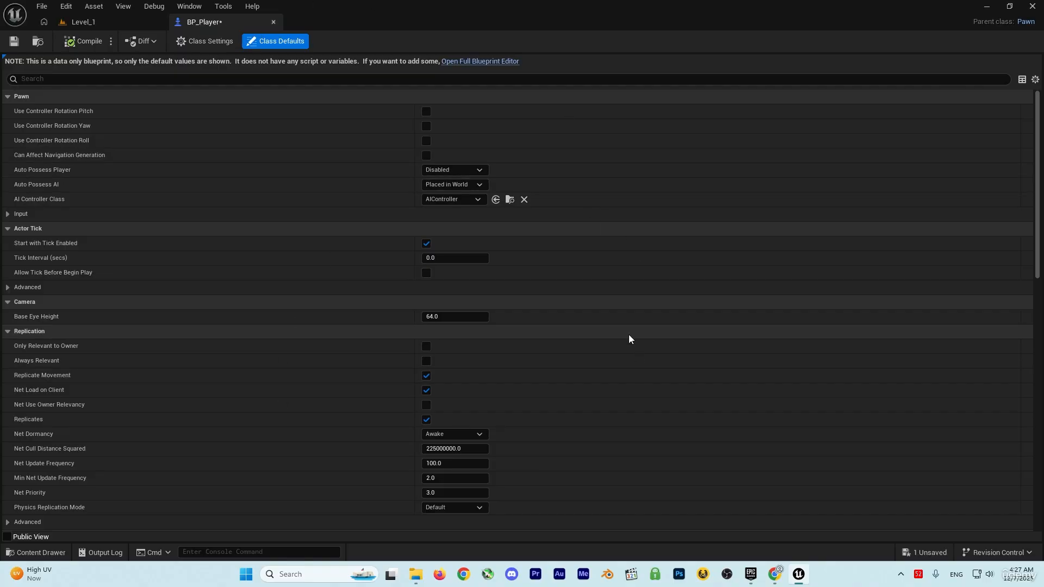
{"action": "left_click", "coordinate": [478, 62]}
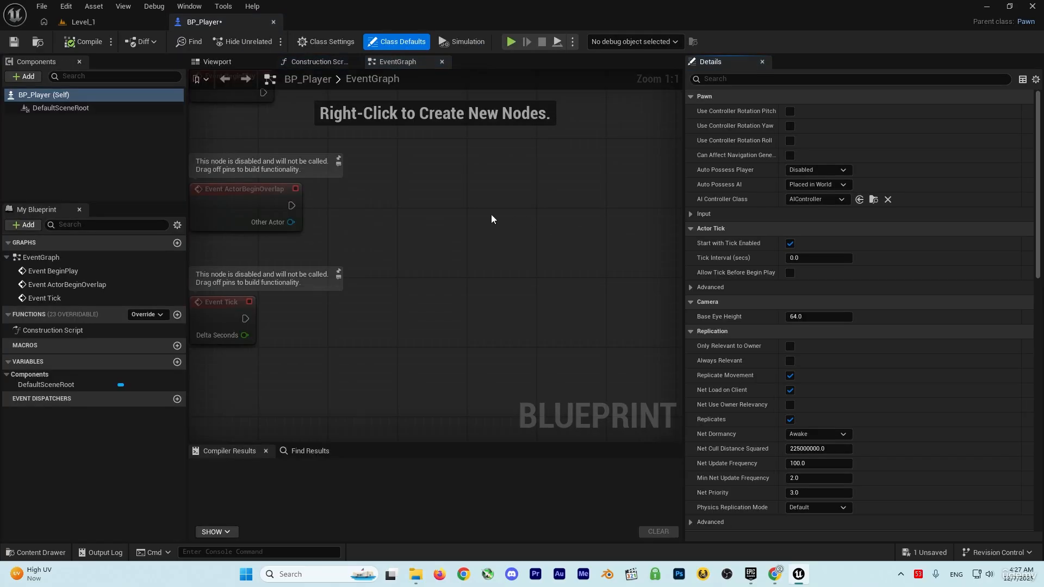
{"action": "right_click_drag", "start_coordinate": [491, 219], "coordinate": [500, 287]}
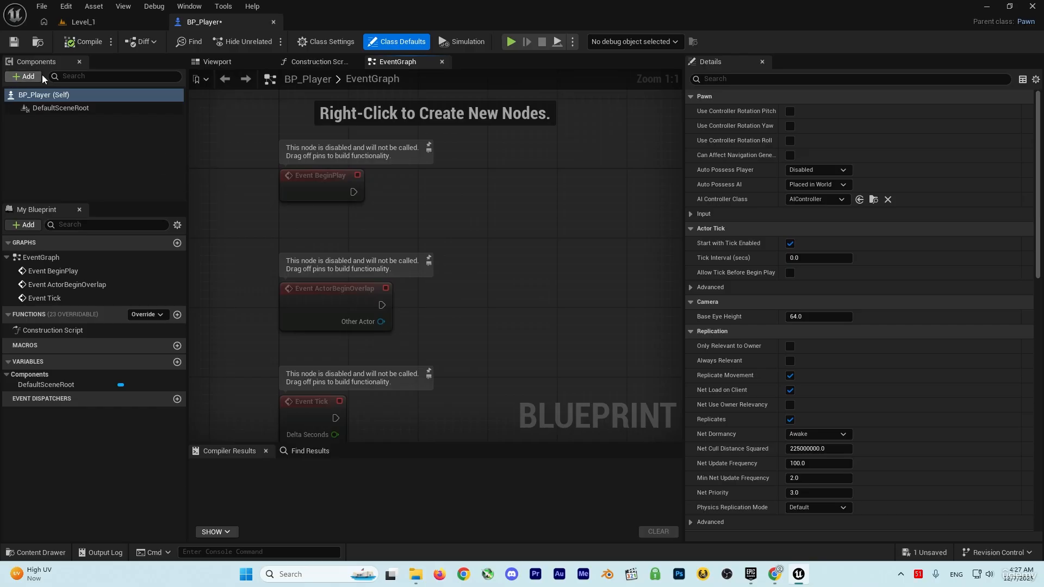
- Show BP_Player's viewport in the Left orthographic view
{"action": "left_click", "coordinate": [218, 62]}
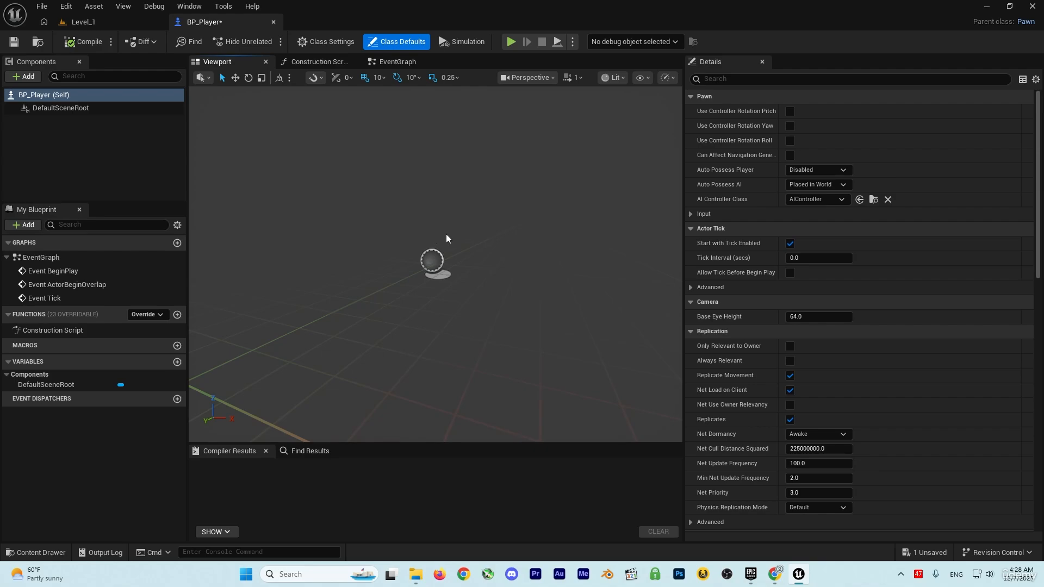
{"action": "left_click", "coordinate": [540, 80]}
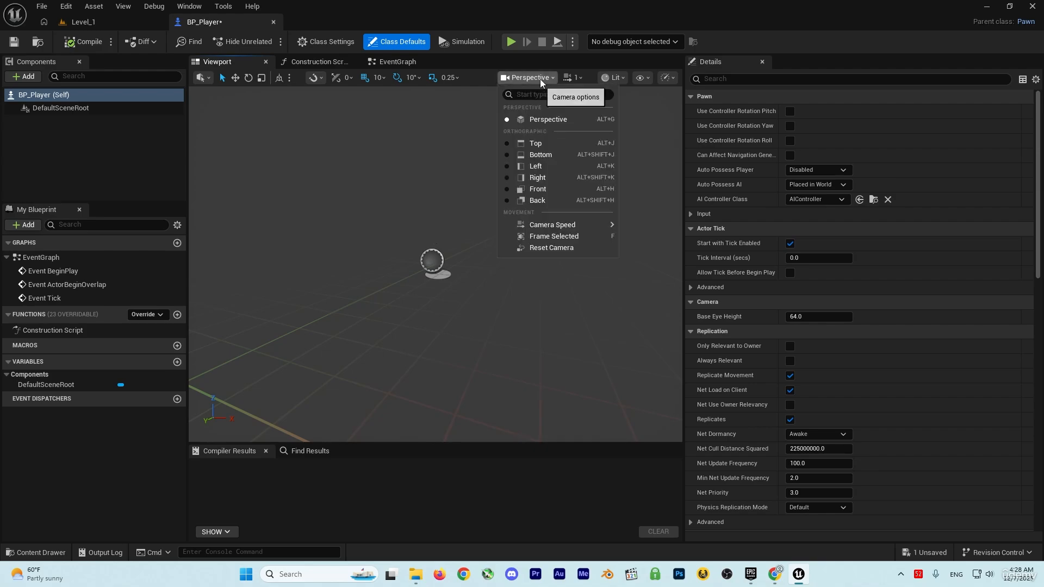
{"action": "left_click", "coordinate": [551, 165]}
{"action": "scroll", "coordinate": [442, 247], "scroll_direction": "up", "scroll_amount": 3}
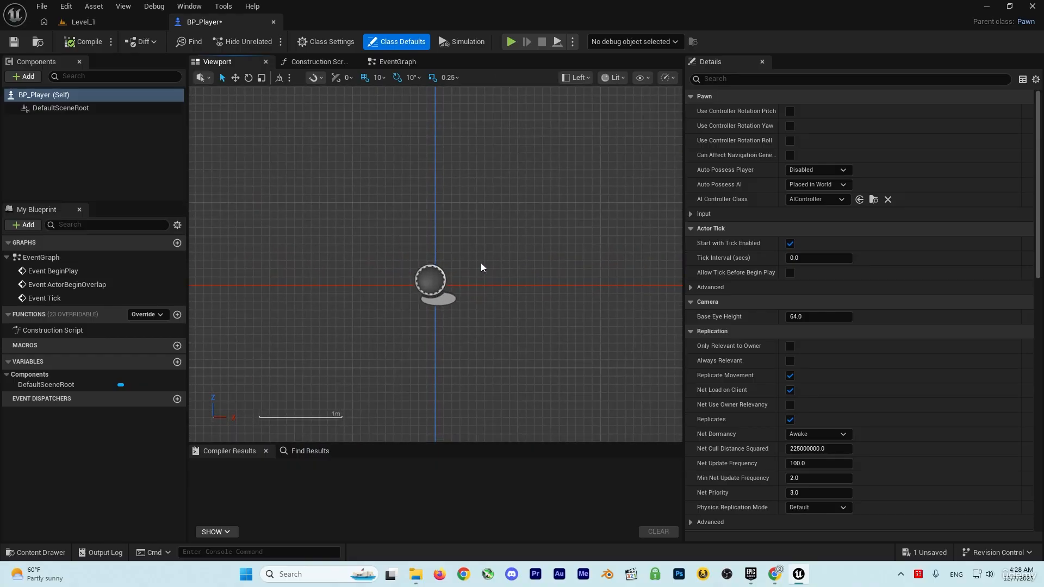
- Add a Capsule Collision component to BP_Player and make it the root in place of DefaultSceneRoot
{"action": "left_click", "coordinate": [56, 94]}
{"action": "left_click", "coordinate": [31, 76]}
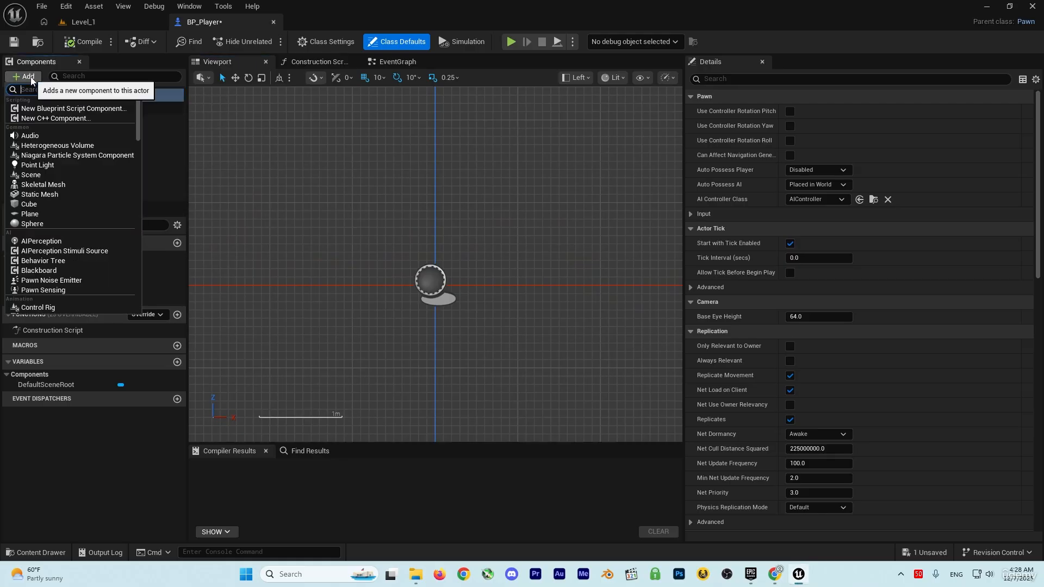
{"action": "type", "text": "cap"}
{"action": "left_click", "coordinate": [48, 110]}
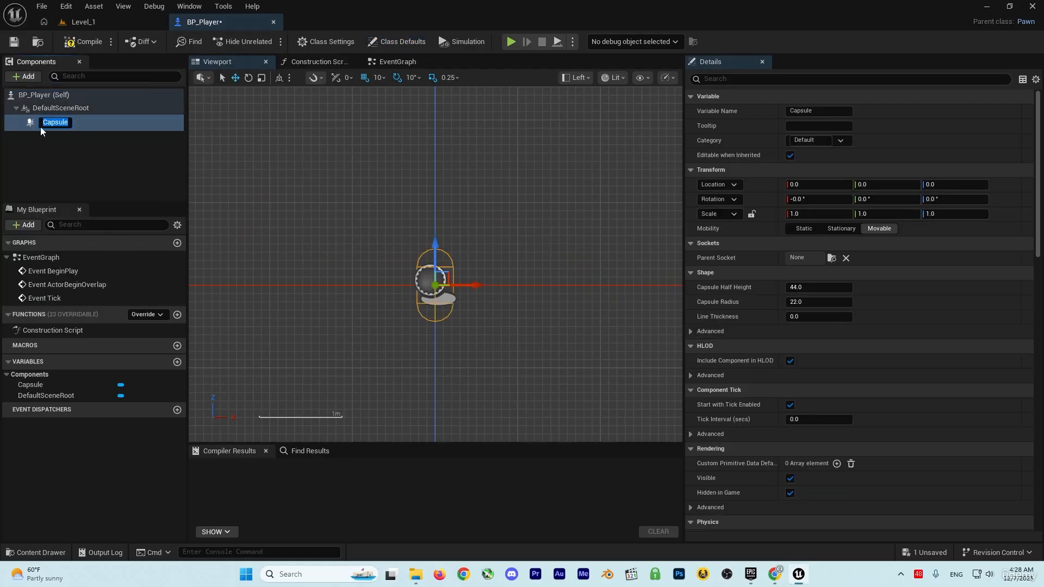
{"action": "left_click_drag", "start_coordinate": [33, 122], "coordinate": [61, 107]}
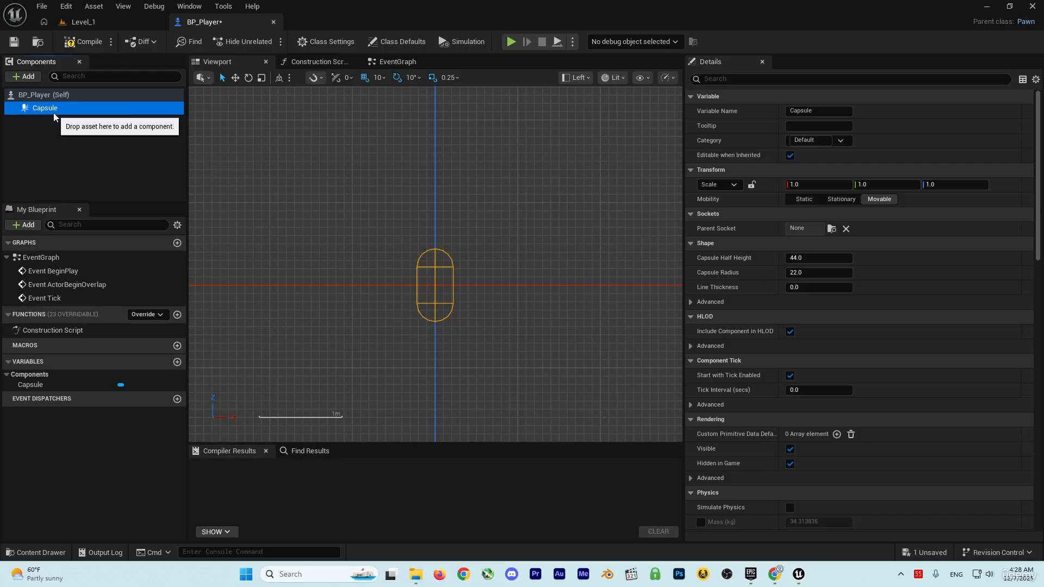
- Create a sprite from the Player01 texture in the Assets/Textures/Player folder
{"action": "left_click", "coordinate": [48, 546]}
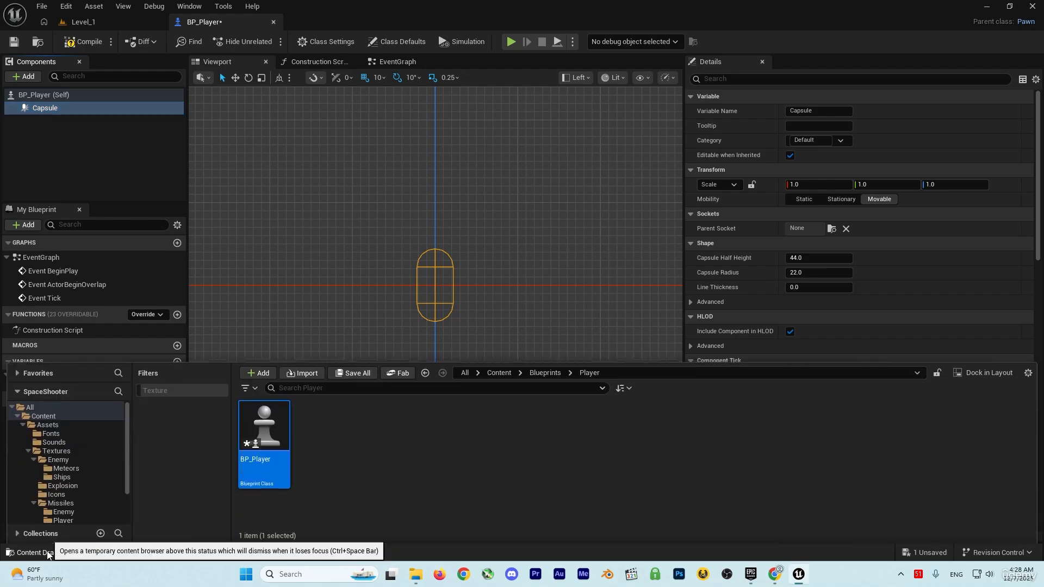
{"action": "left_click", "coordinate": [494, 375]}
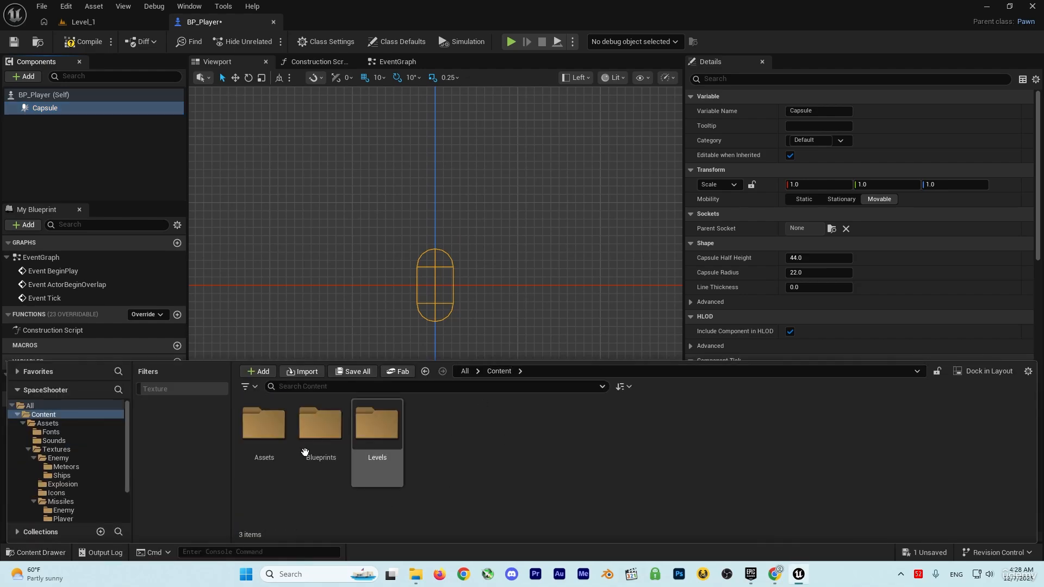
{"action": "double_click", "coordinate": [255, 435]}
{"action": "double_click", "coordinate": [373, 461]}
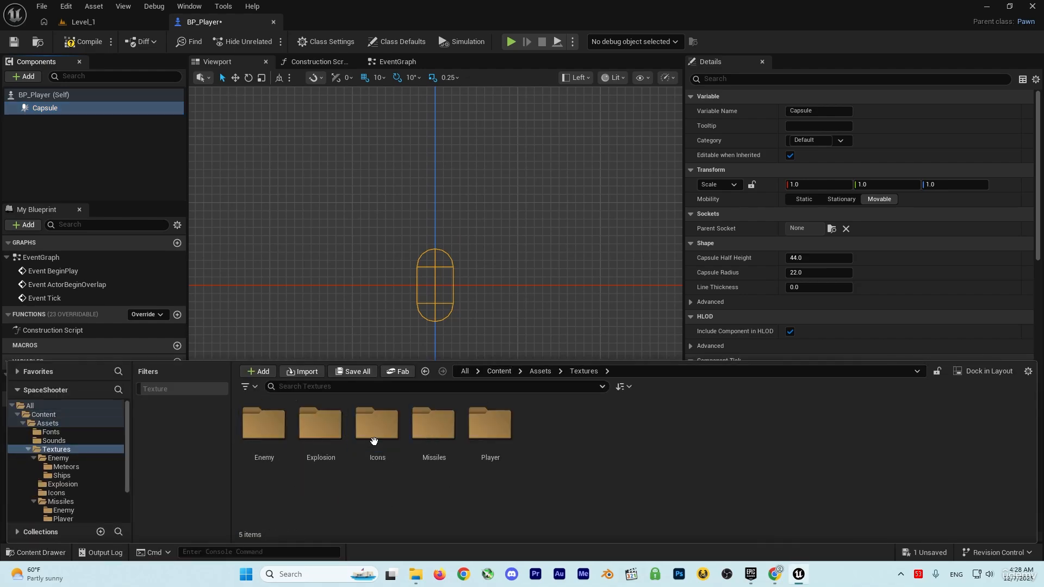
{"action": "left_click", "coordinate": [490, 438]}
{"action": "double_click", "coordinate": [491, 438]}
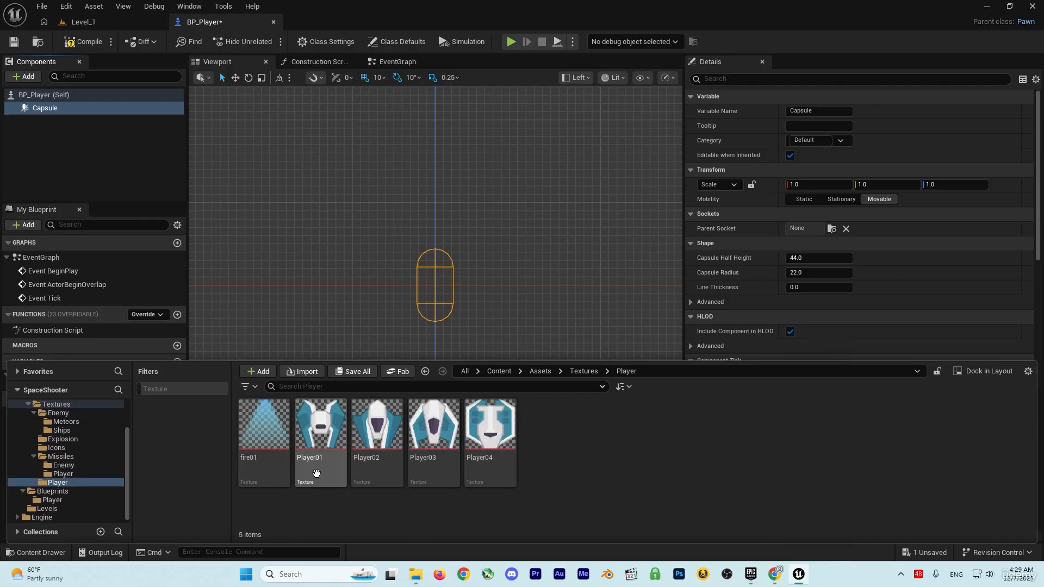
{"action": "left_click", "coordinate": [320, 435]}
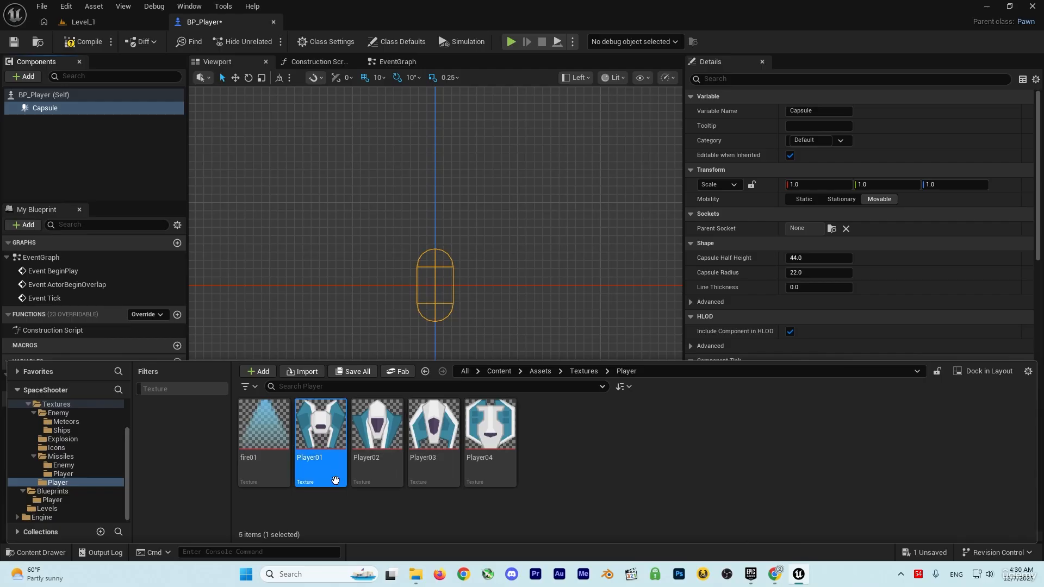
{"action": "right_click", "coordinate": [314, 471]}
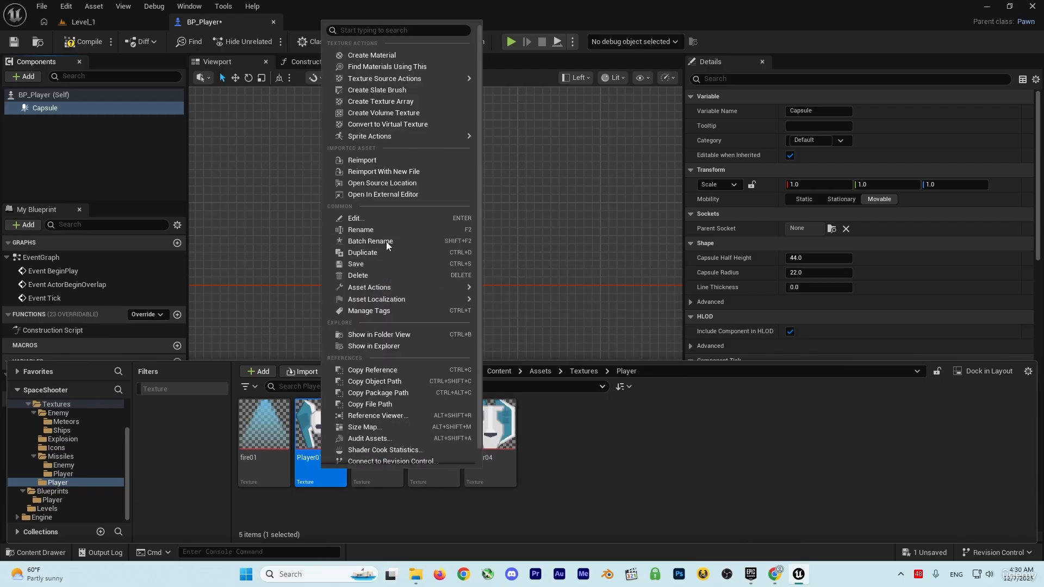
{"action": "mouse_move", "coordinate": [387, 137]}
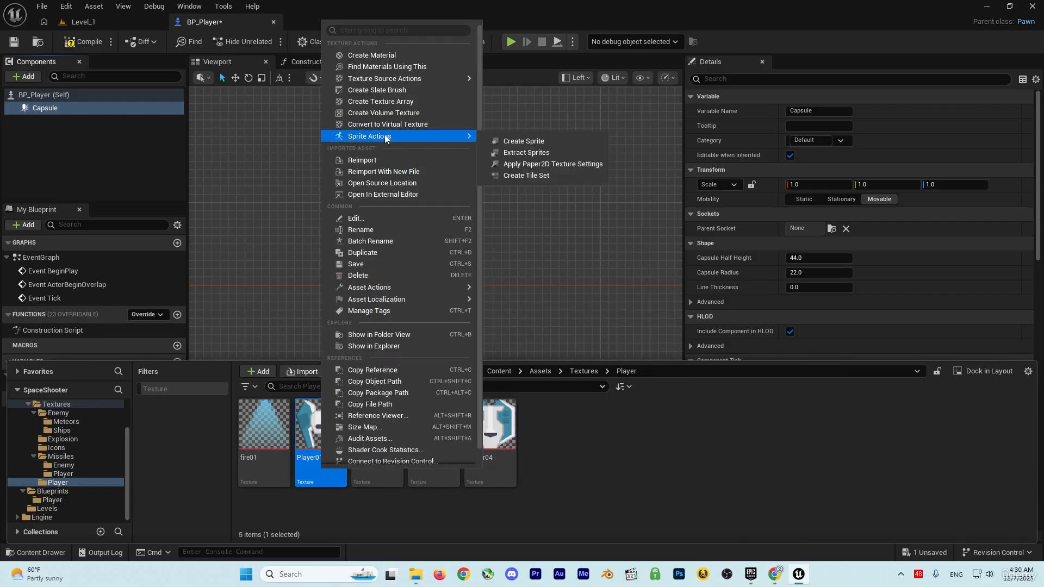
{"action": "left_click", "coordinate": [503, 142]}
{"action": "left_click", "coordinate": [651, 465]}
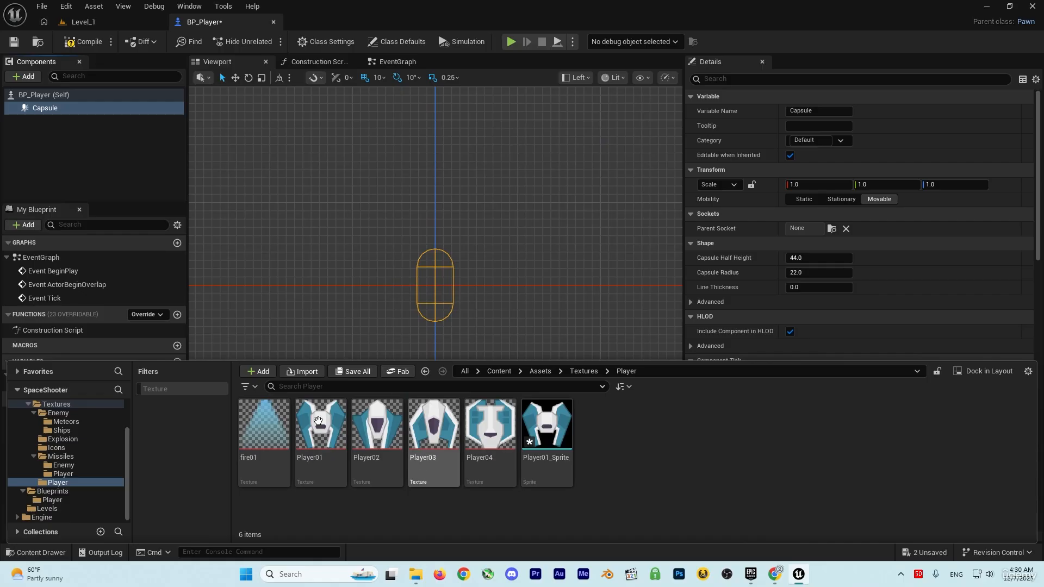
- Create sprites from the fire01, Player02, Player03 and Player04 textures together
{"action": "left_click", "coordinate": [481, 473]}
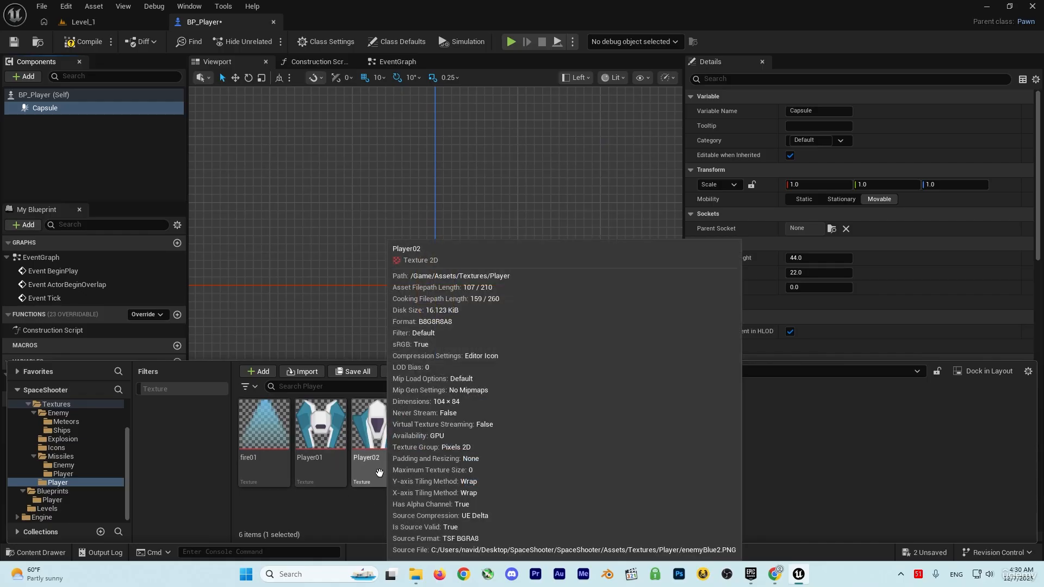
{"action": "left_click", "coordinate": [429, 473], "text": "ctrl"}
{"action": "left_click", "coordinate": [377, 471], "text": "ctrl"}
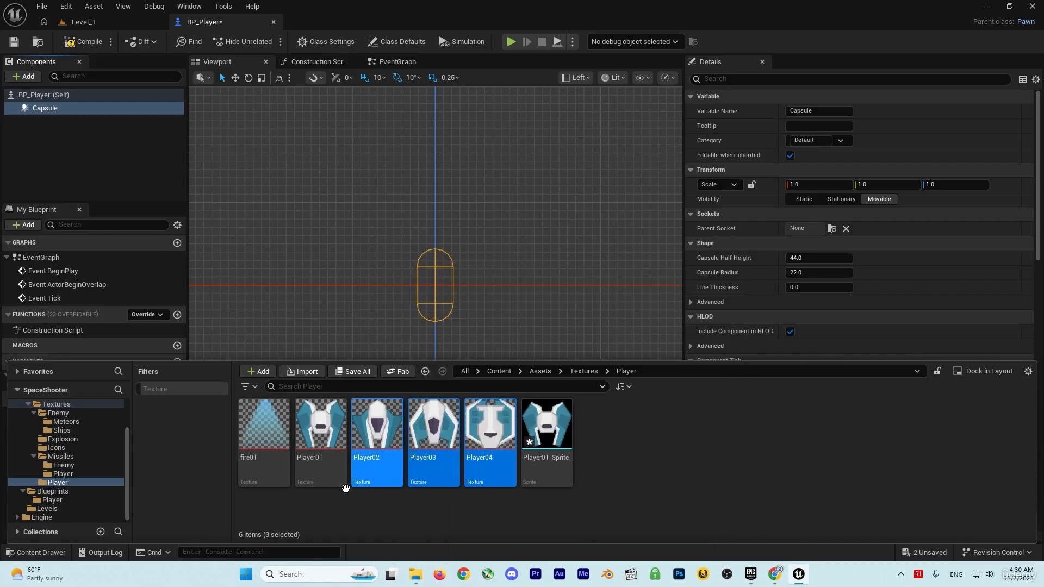
{"action": "left_click", "coordinate": [265, 471], "text": "ctrl"}
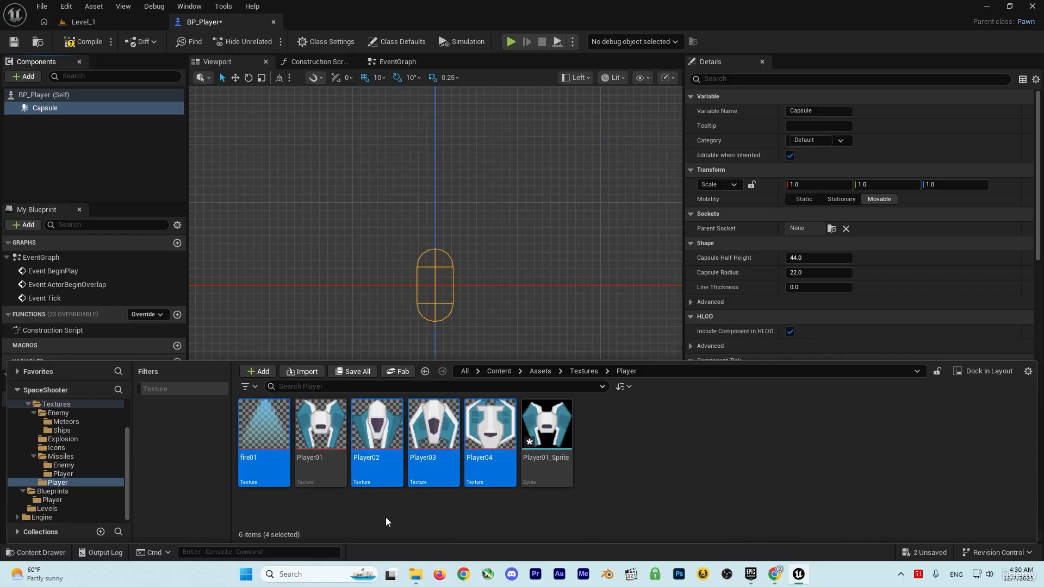
{"action": "right_click", "coordinate": [436, 475]}
{"action": "mouse_move", "coordinate": [489, 150]}
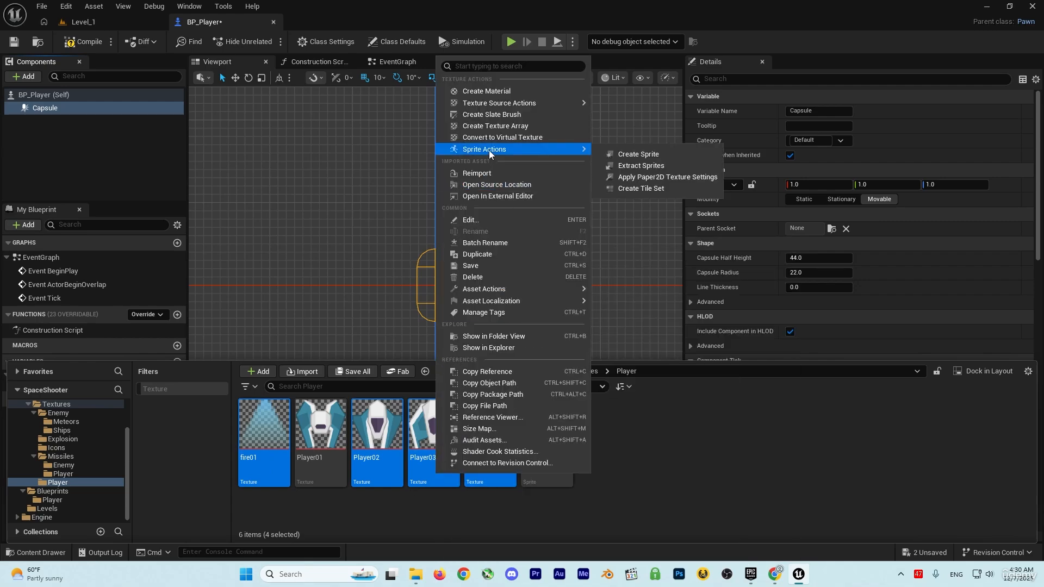
{"action": "left_click", "coordinate": [638, 154]}
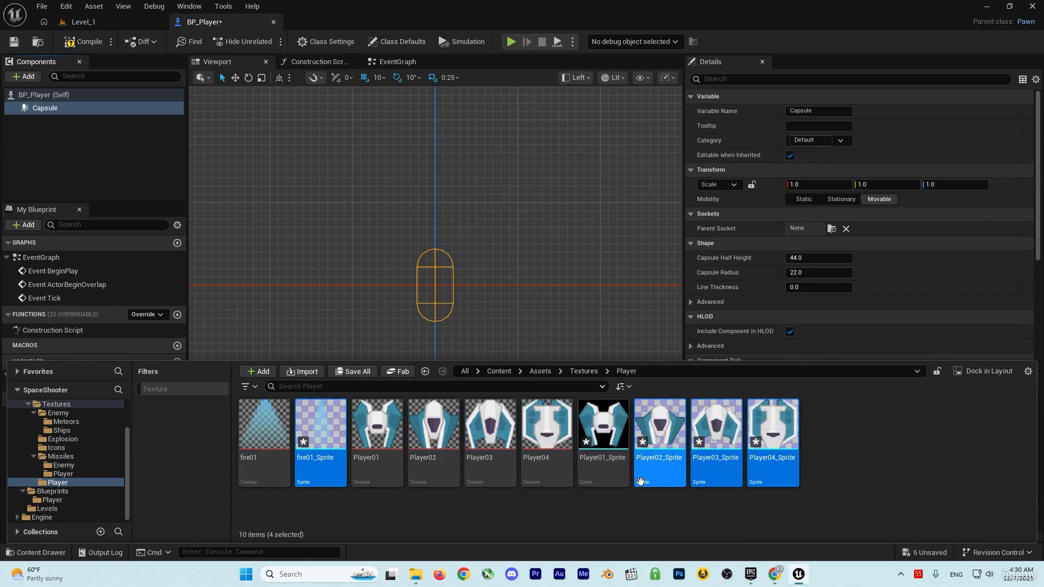
{"action": "left_click", "coordinate": [586, 517]}
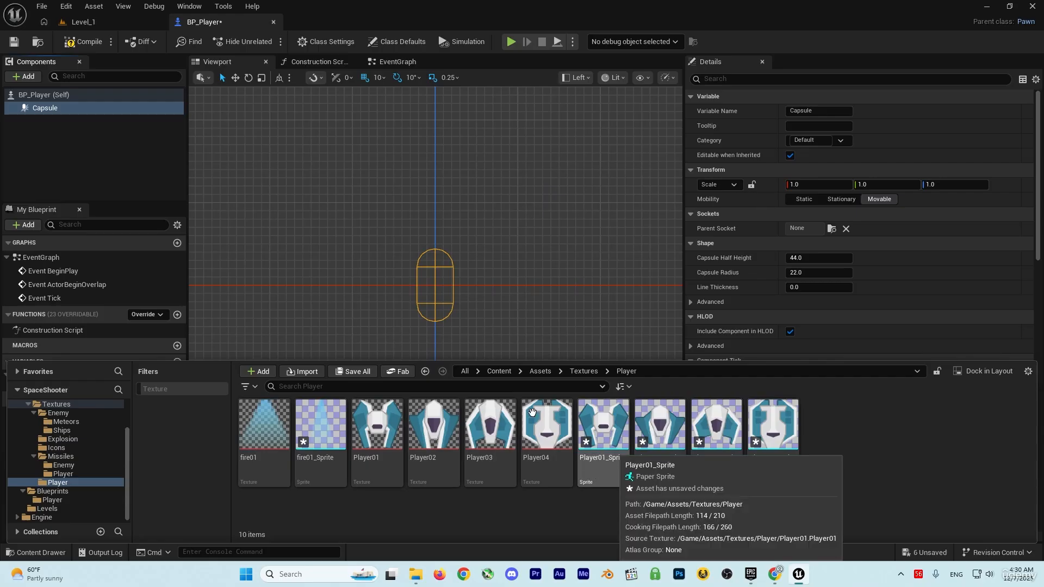
- Compile BP_Player and add a Paper Sprite component named Ship under the Capsule
{"action": "left_click", "coordinate": [82, 43]}
{"action": "left_click", "coordinate": [44, 108]}
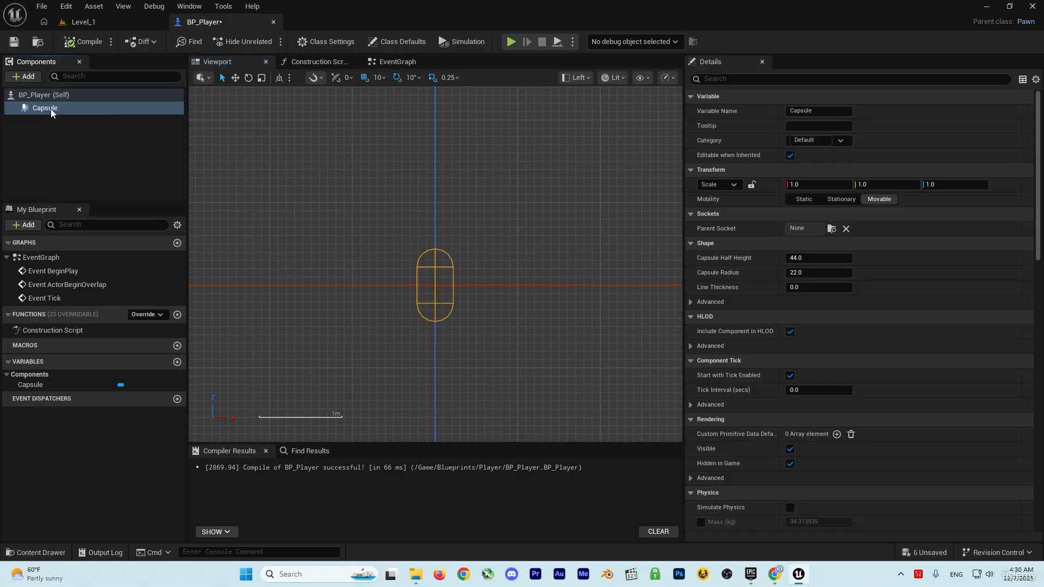
{"action": "left_click", "coordinate": [26, 77]}
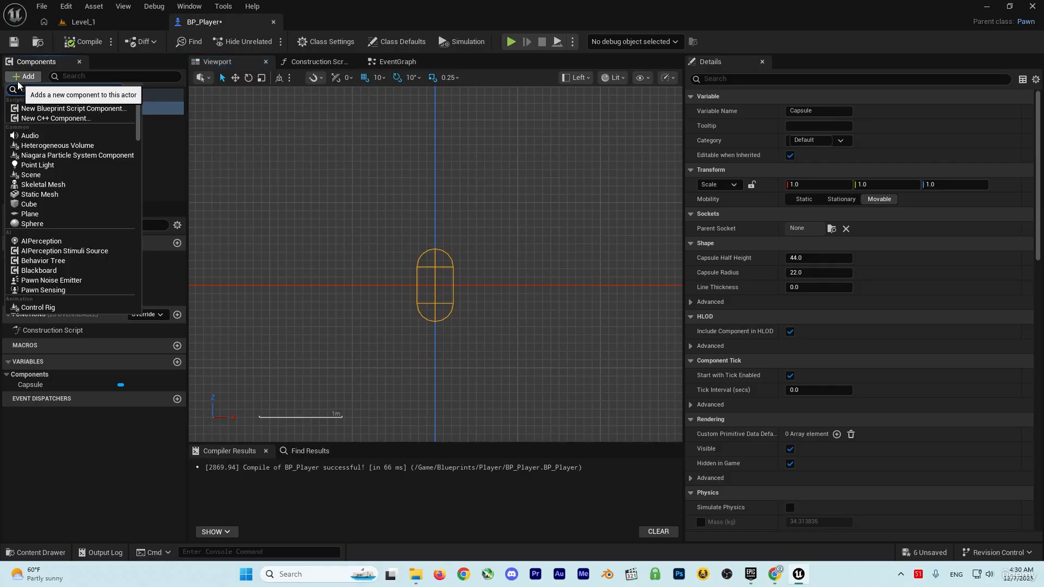
{"action": "type", "text": "sprite"}
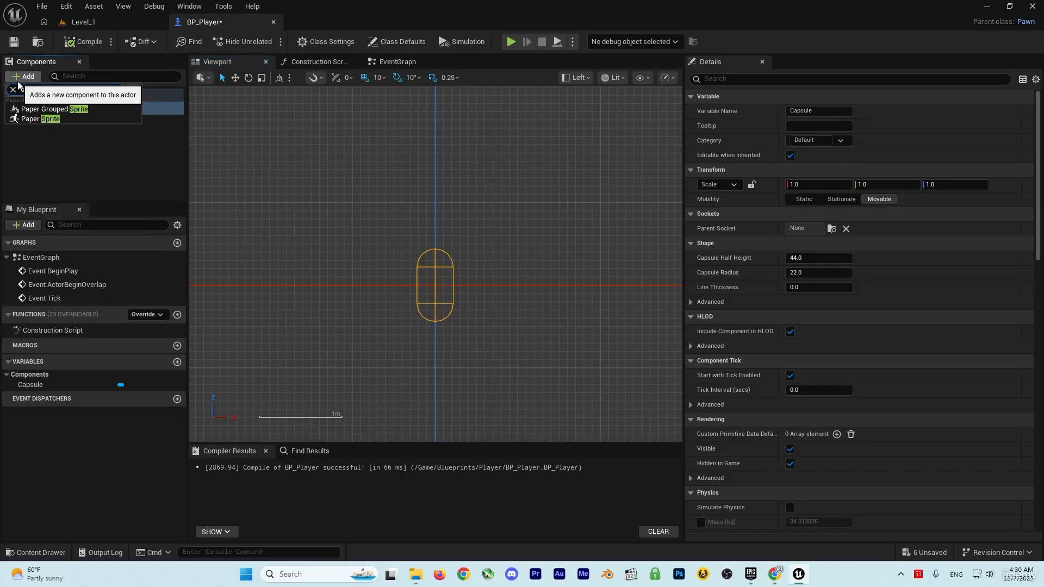
{"action": "left_click", "coordinate": [37, 119]}
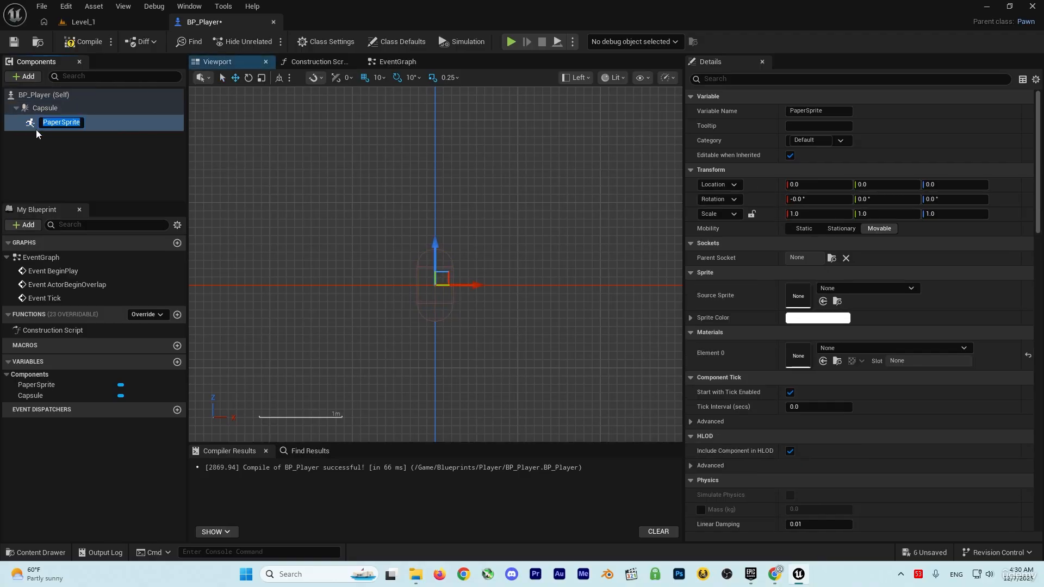
{"action": "type", "text": "Ship"}
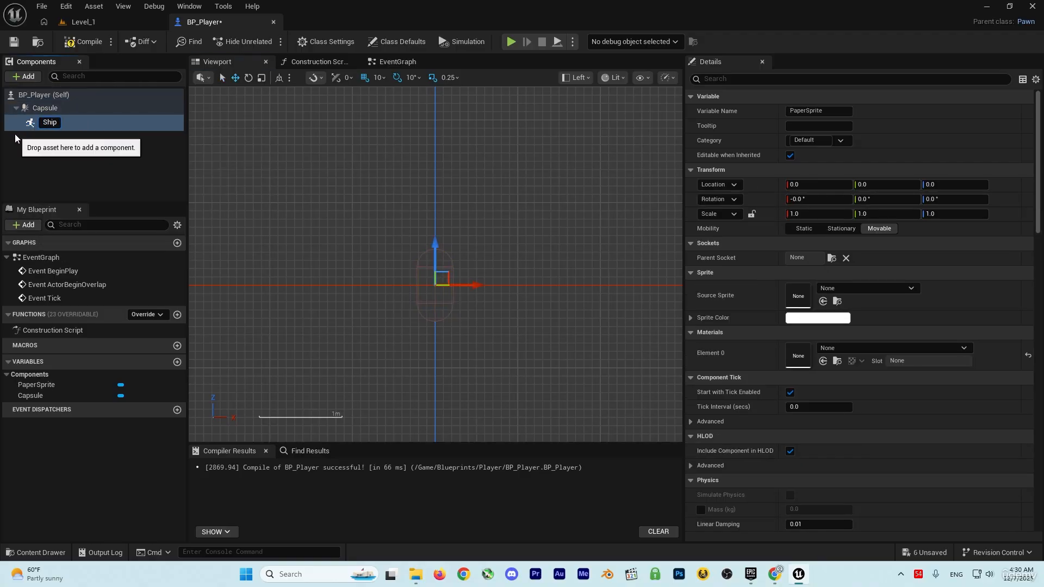
{"action": "key", "text": "Return"}
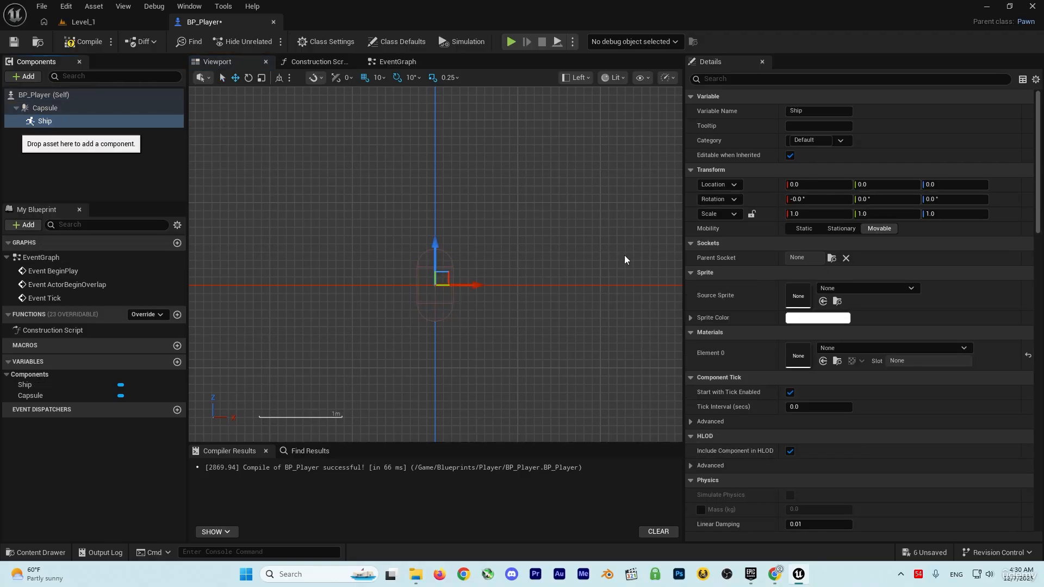
- Assign Player01_Sprite as the Ship component's source sprite
{"action": "left_click", "coordinate": [862, 288]}
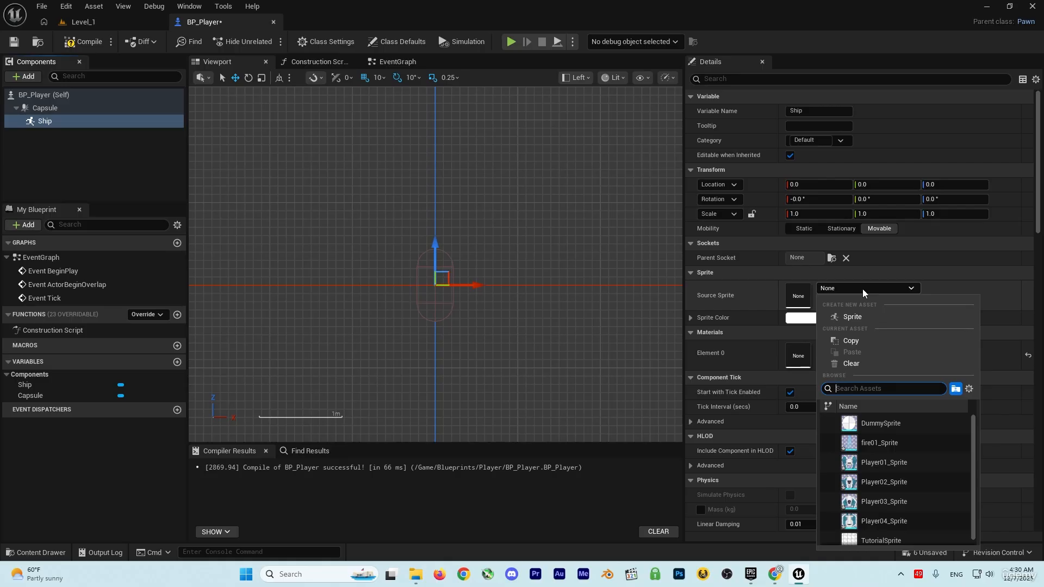
{"action": "left_click", "coordinate": [899, 464]}
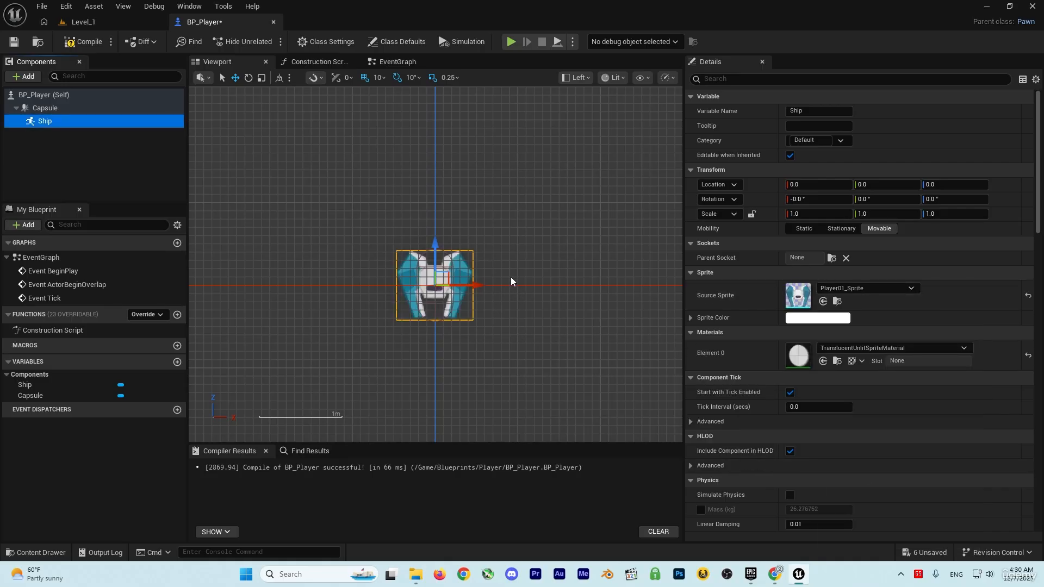
{"action": "scroll", "coordinate": [489, 288], "scroll_direction": "up", "scroll_amount": 2}
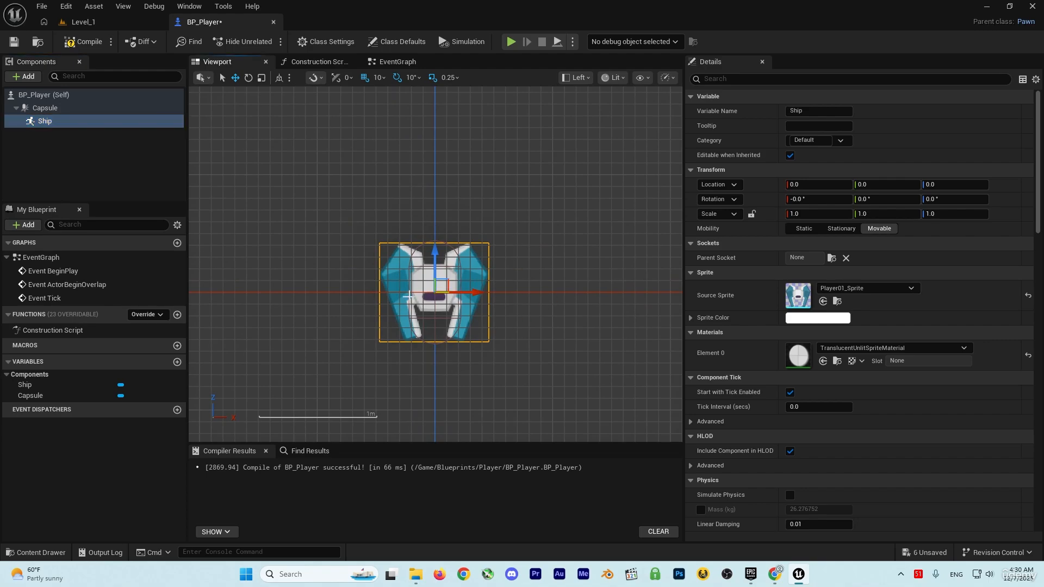
- Hide the grid in BP_Player's viewport
{"action": "left_click", "coordinate": [647, 78]}
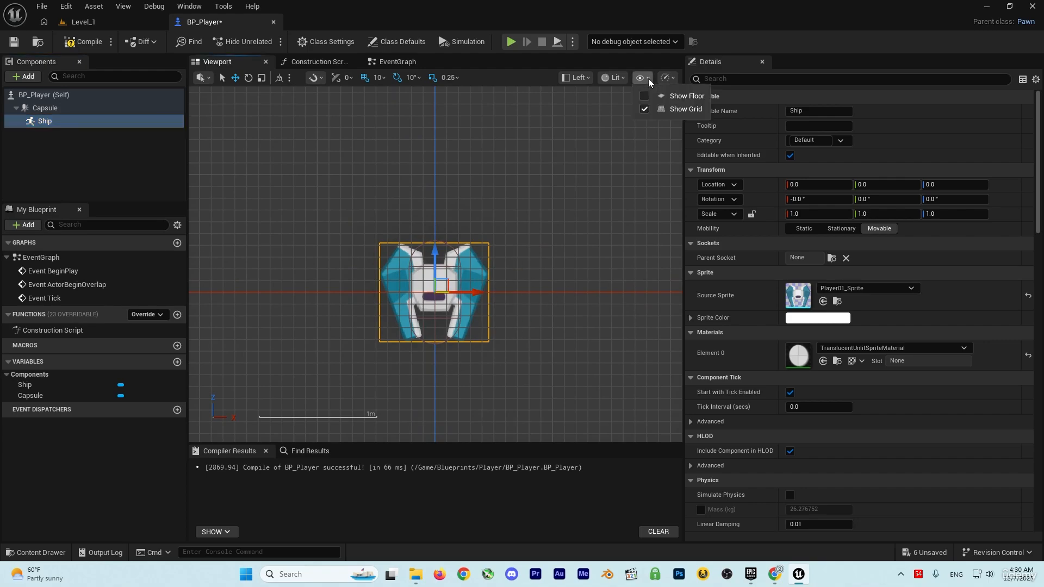
{"action": "left_click", "coordinate": [644, 110]}
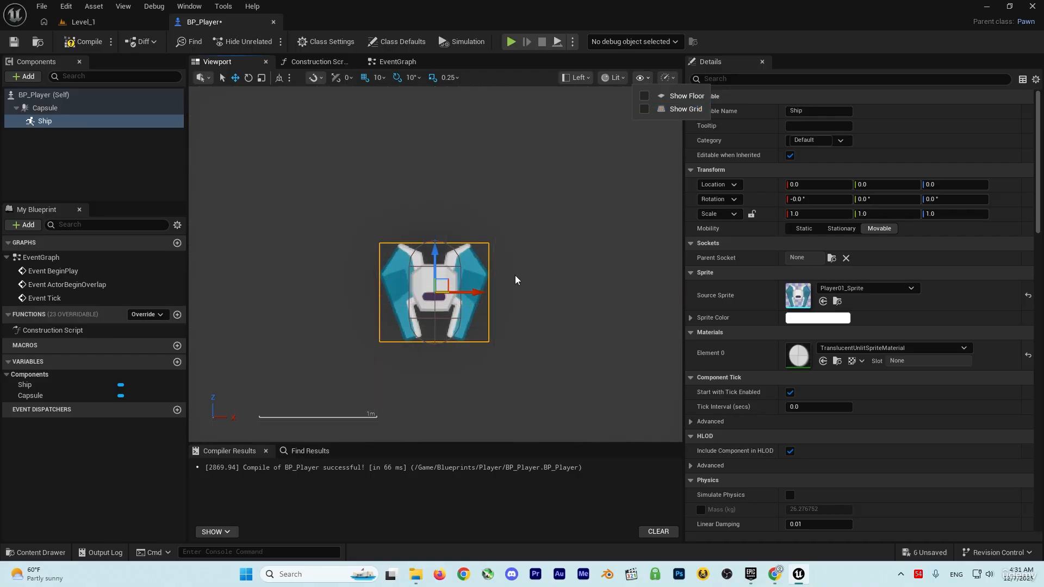
{"action": "right_click_drag", "start_coordinate": [514, 276], "coordinate": [516, 275]}
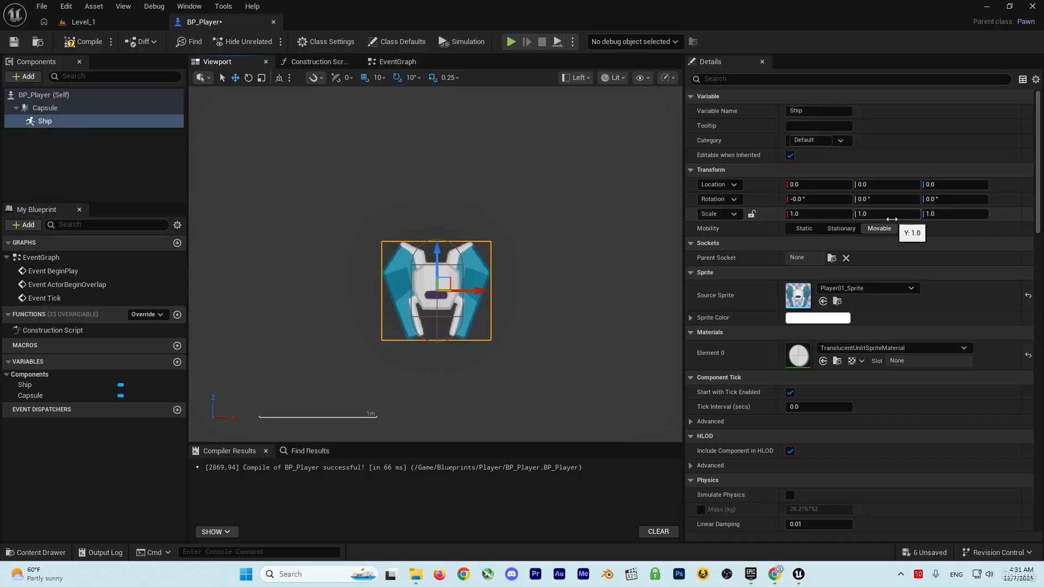
- Lock the Ship's scale proportions and set its scale to 0.5 on all axes
{"action": "left_click", "coordinate": [795, 216]}
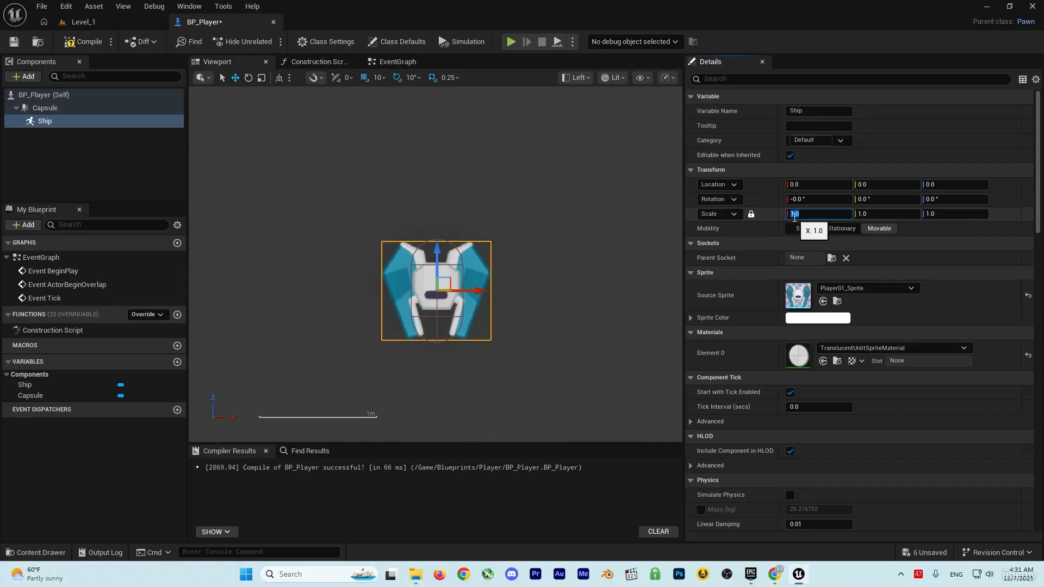
{"action": "left_click", "coordinate": [751, 214]}
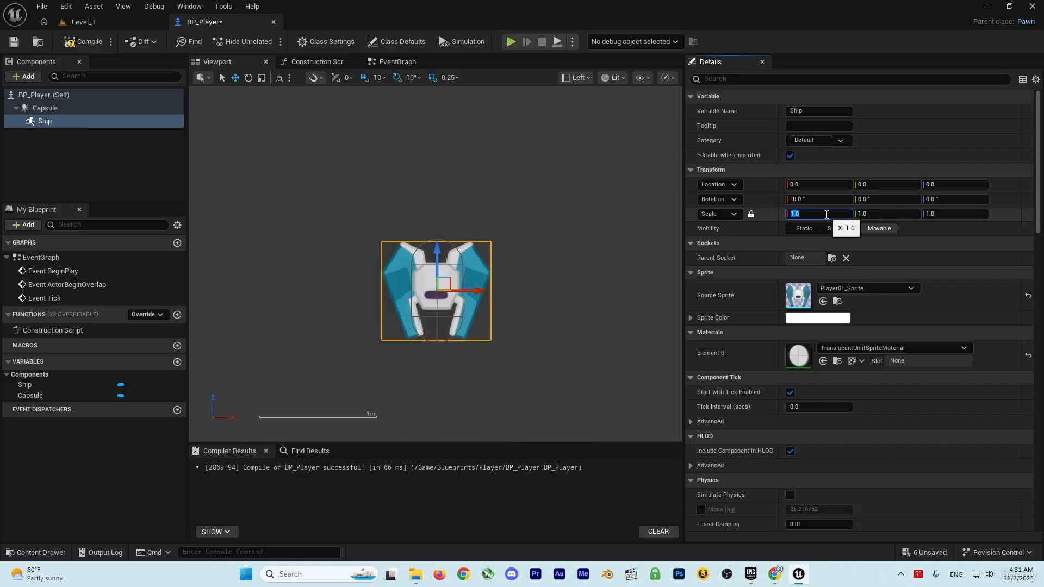
{"action": "left_click", "coordinate": [827, 215]}
{"action": "type", "text": "0.5"}
{"action": "key", "text": "Return"}
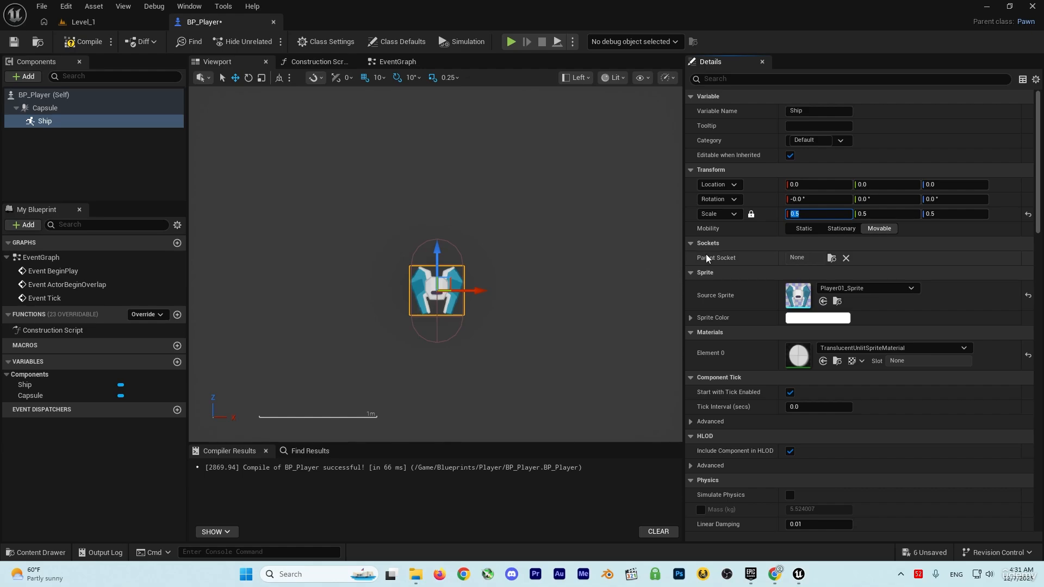
- Rotate the Ship sprite to 180° about its Y axis
{"action": "left_click", "coordinate": [875, 199]}
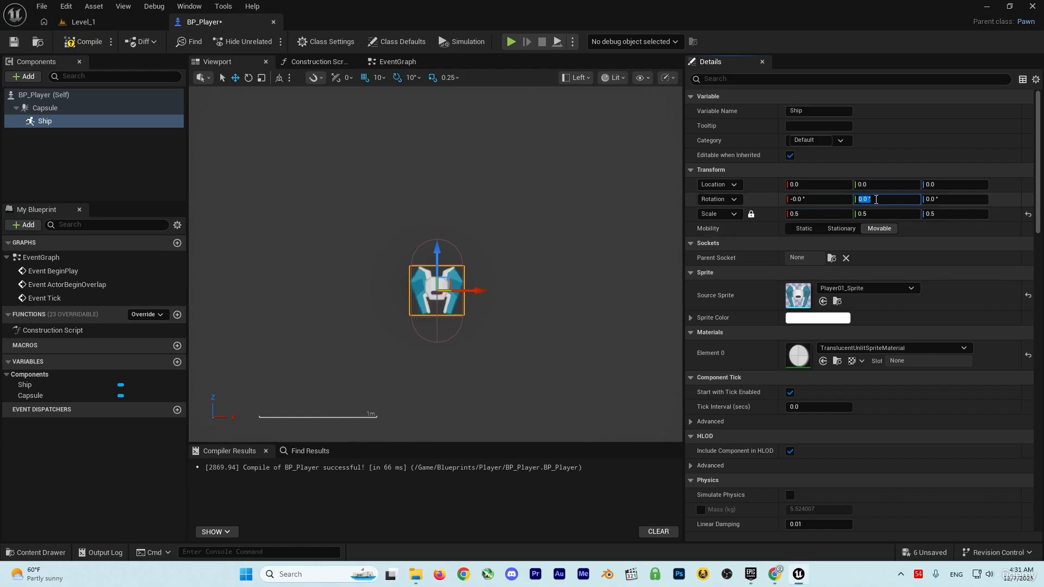
{"action": "type", "text": "180"}
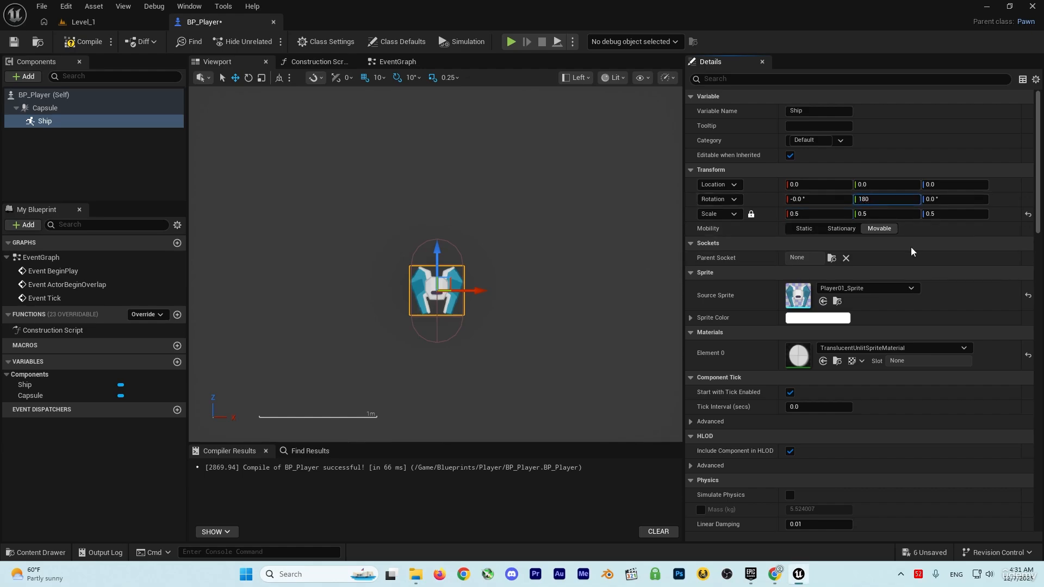
{"action": "key", "text": "Return"}
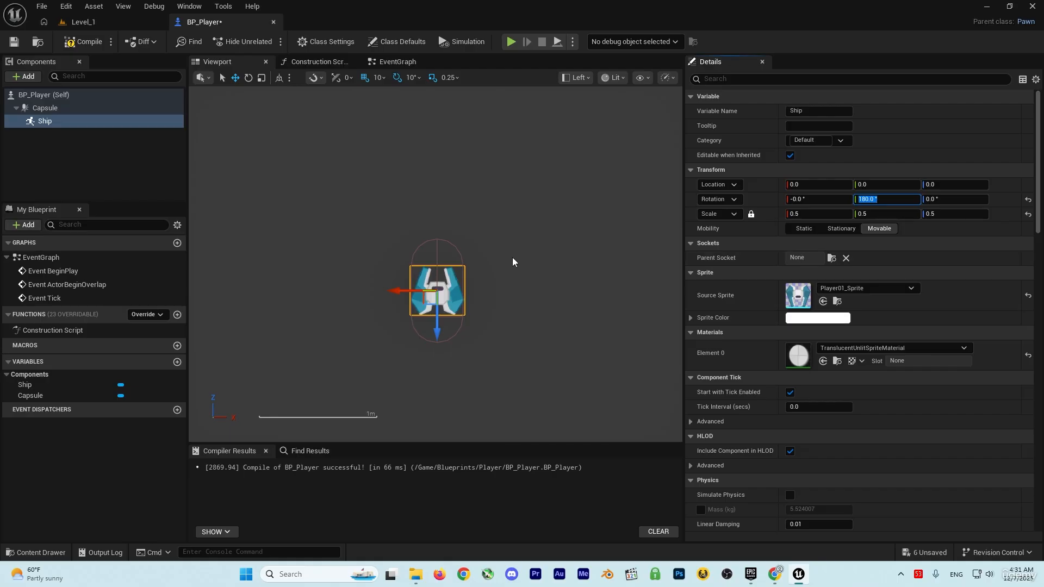
{"action": "left_click", "coordinate": [248, 78]}
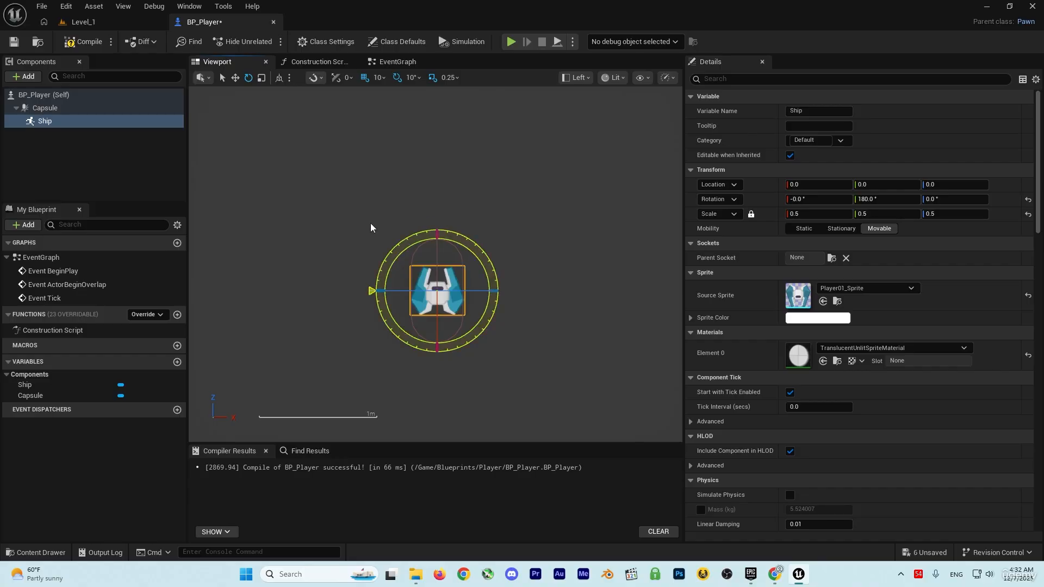
{"action": "left_click_drag", "start_coordinate": [377, 283], "coordinate": [371, 305]}
{"action": "left_click", "coordinate": [886, 199]}
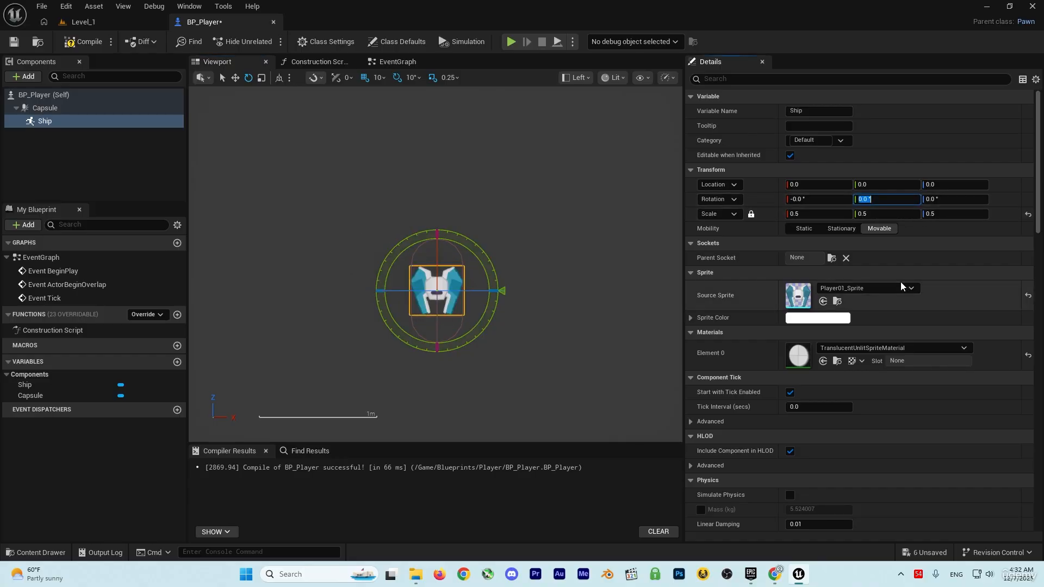
{"action": "key", "text": "Return"}
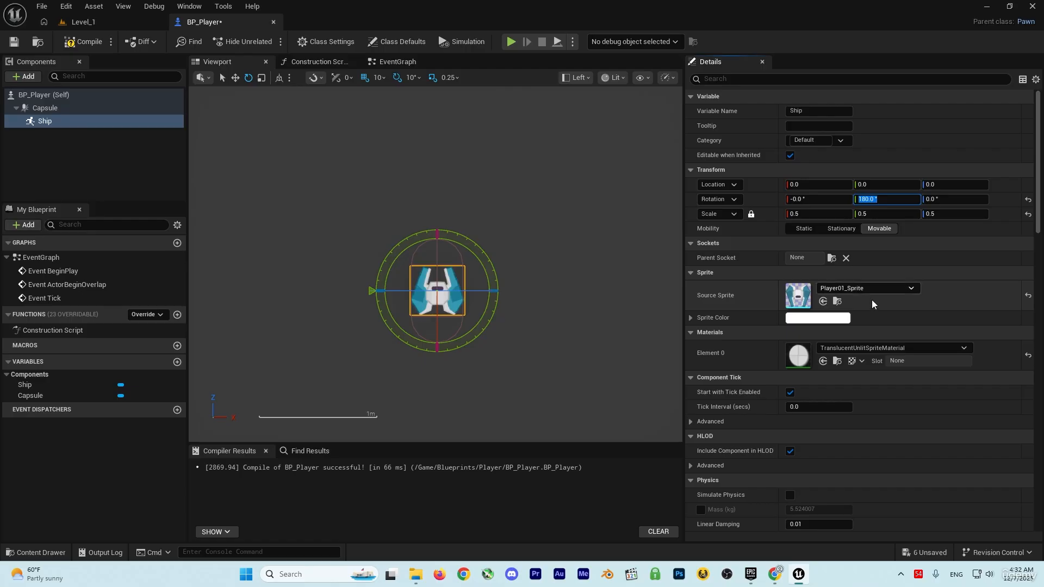
- Compile and save BP_Player, and switch the viewport from the Rotate tool to the Select tool
{"action": "left_click", "coordinate": [80, 43]}
{"action": "key", "text": "ctrl+s"}
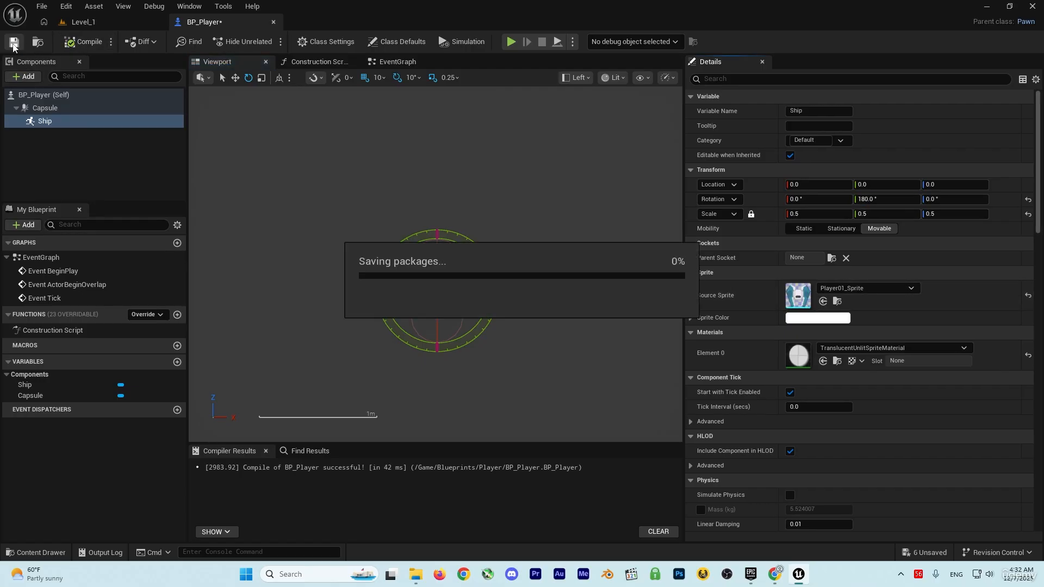
{"action": "left_click", "coordinate": [223, 80]}
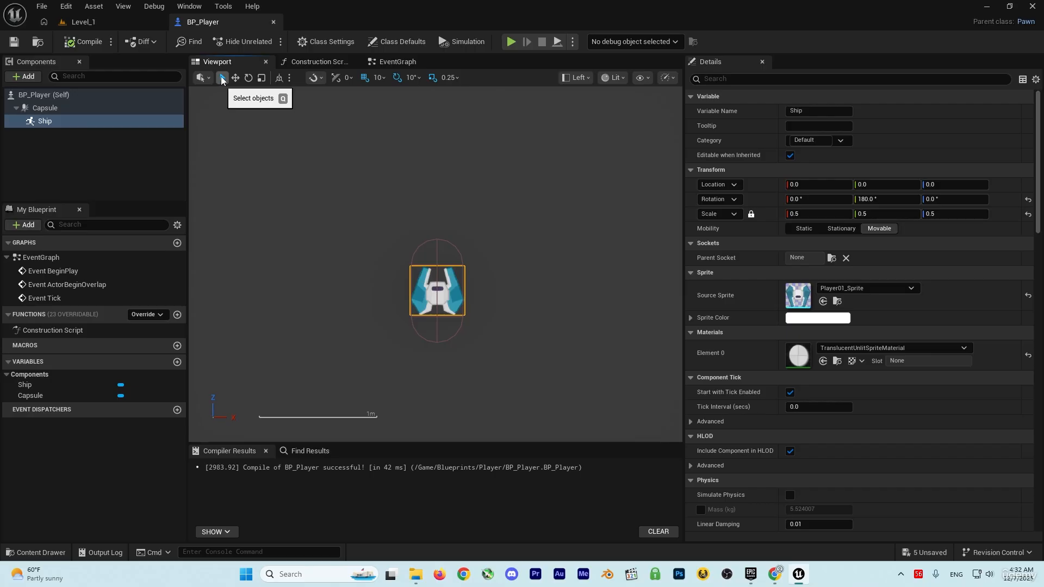
- Shrink the Capsule to the ship's central body, with a radius of about 8.6 and a half height of about 11.1
{"action": "scroll", "coordinate": [437, 287], "scroll_direction": "up", "scroll_amount": 7}
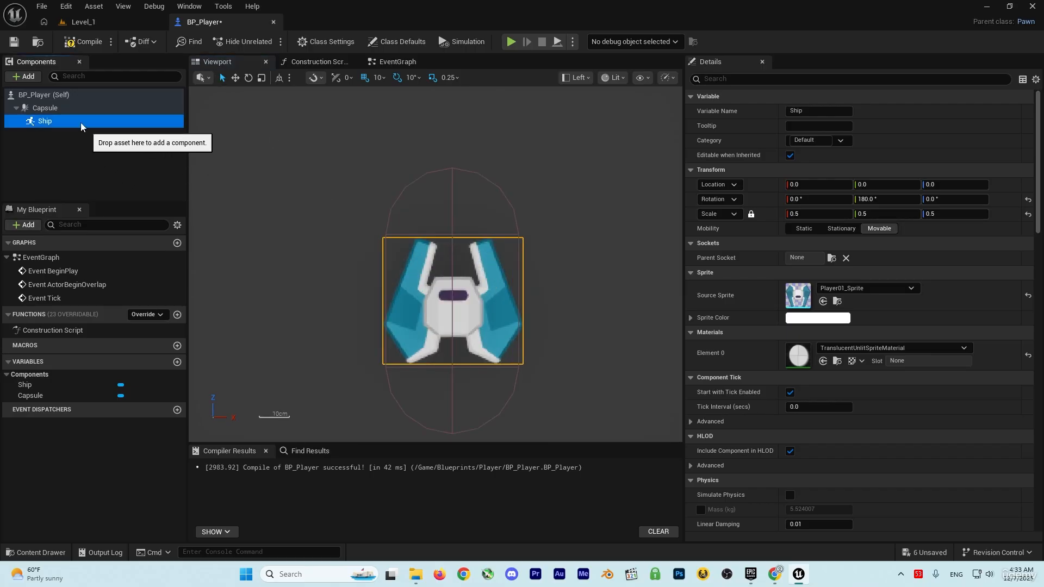
{"action": "left_click", "coordinate": [54, 109]}
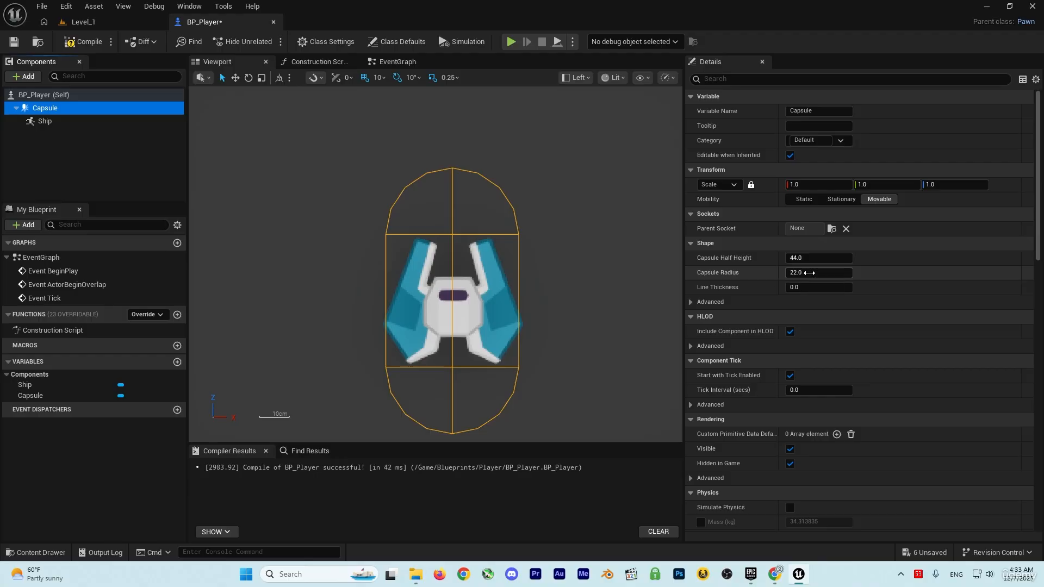
{"action": "left_click_drag", "start_coordinate": [804, 272], "coordinate": [777, 272]}
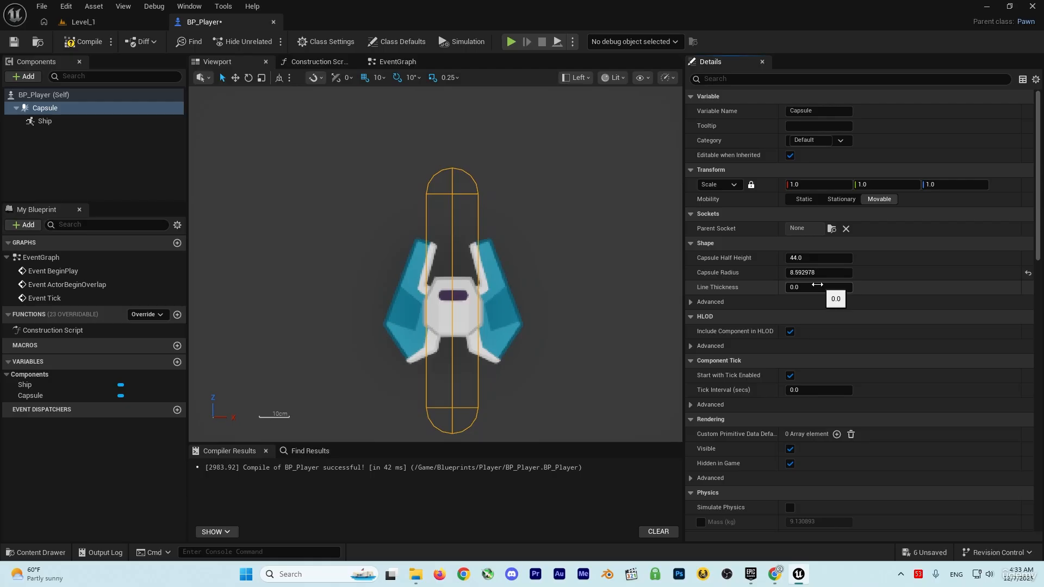
{"action": "left_click_drag", "start_coordinate": [820, 258], "coordinate": [807, 257]}
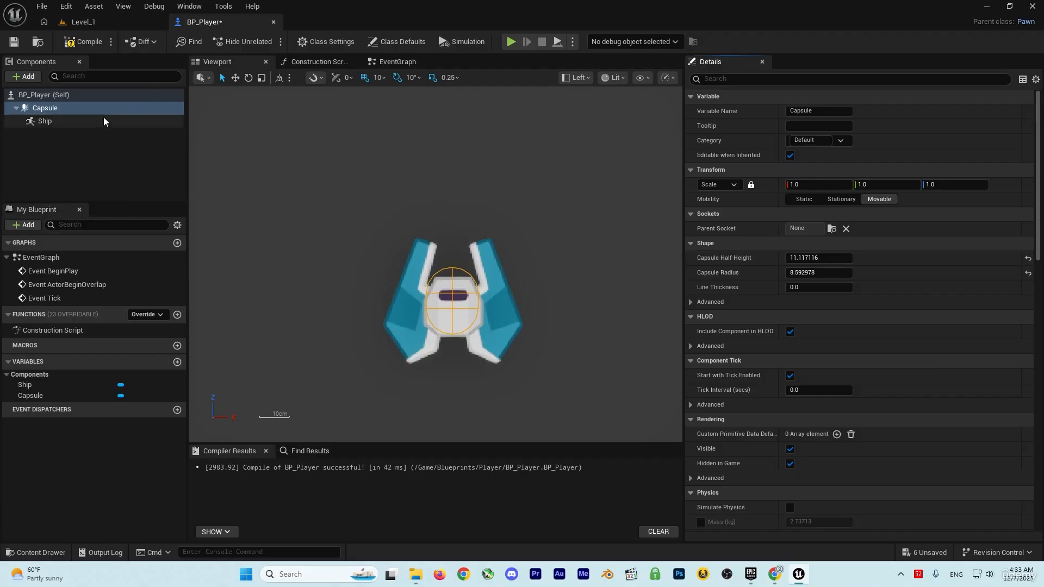
- Move the Ship sprite up to about Z 2.16 with grid snapping off to centre it on the Capsule, and compile and save BP_Player
{"action": "left_click", "coordinate": [85, 119]}
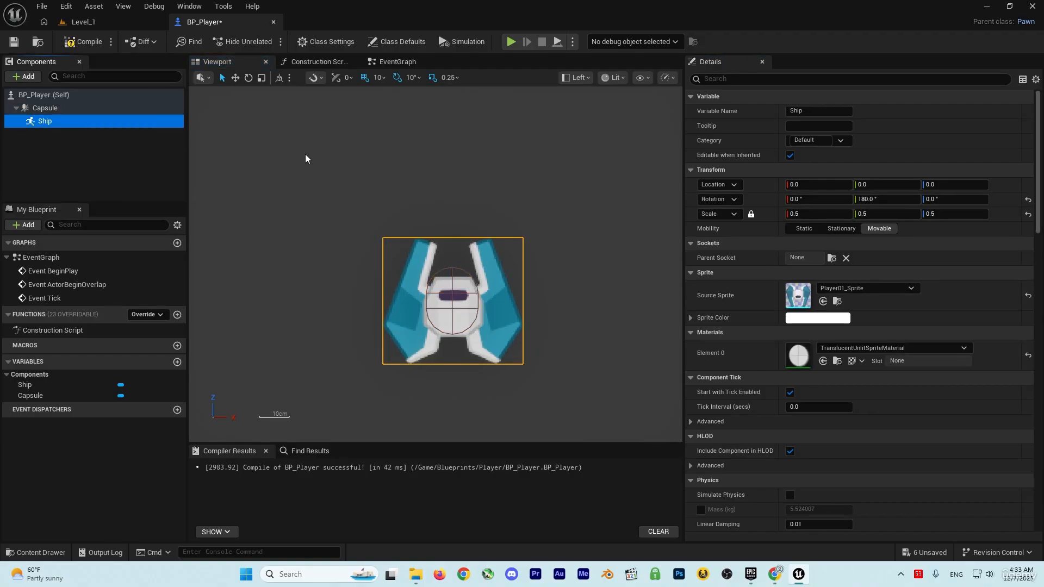
{"action": "left_click", "coordinate": [235, 78]}
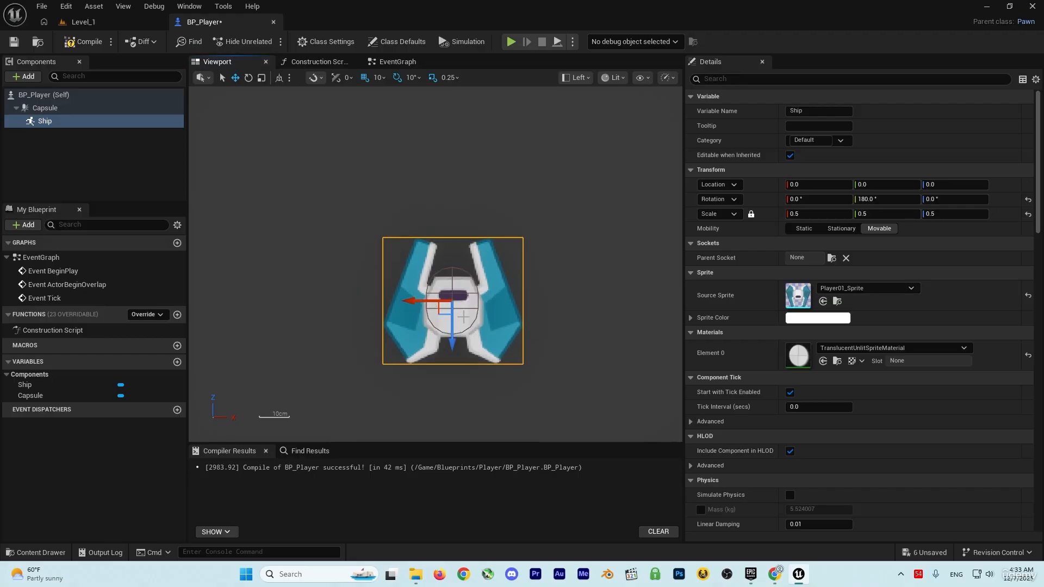
{"action": "left_click", "coordinate": [363, 79]}
{"action": "left_click_drag", "start_coordinate": [453, 343], "coordinate": [454, 336]}
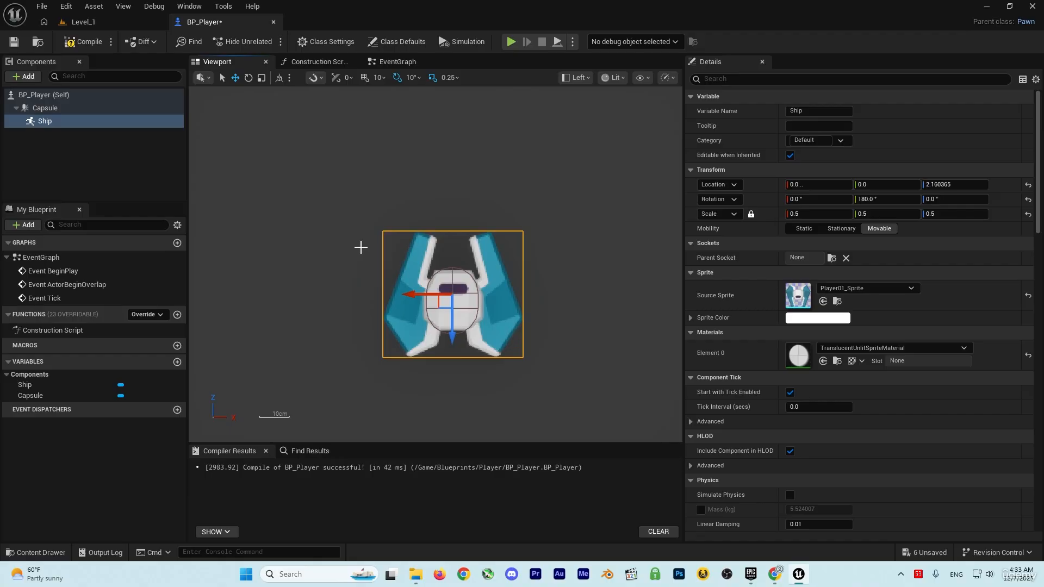
{"action": "left_click", "coordinate": [51, 109]}
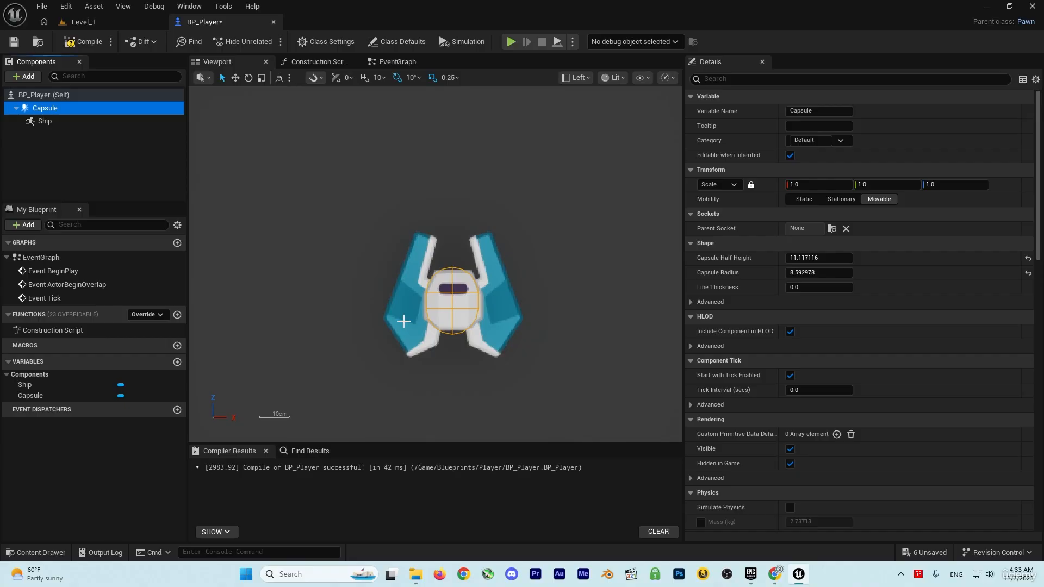
{"action": "left_click", "coordinate": [83, 41]}
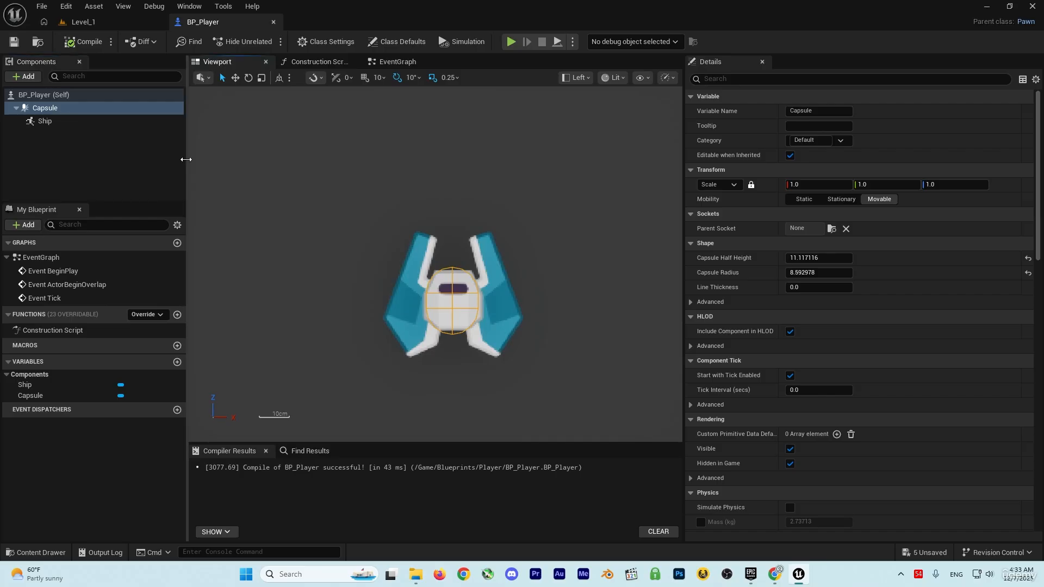
- Play Level_1 in the editor and eject from the player pawn to examine the spawned ship
{"action": "left_click", "coordinate": [103, 24]}
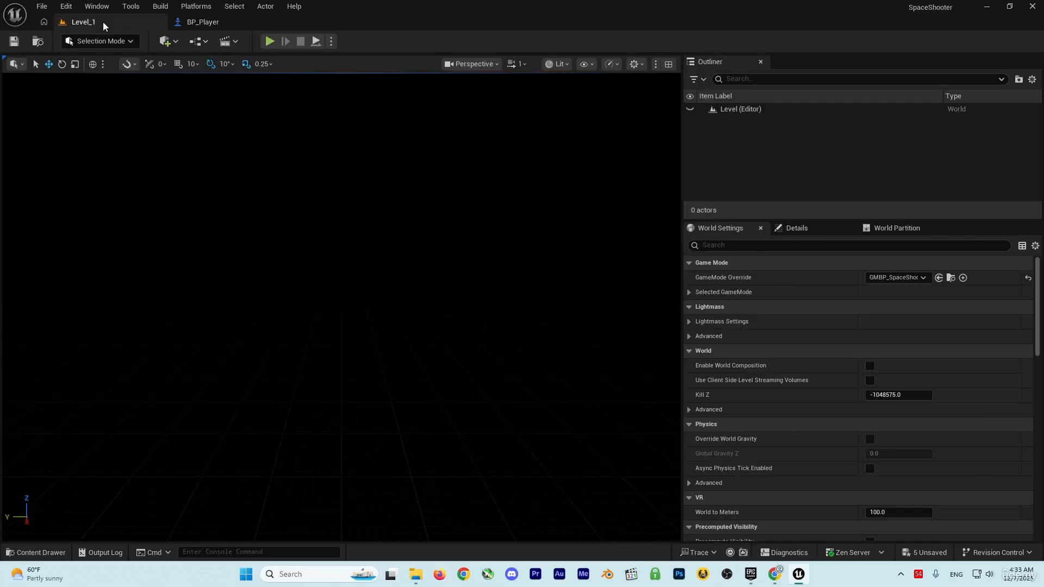
{"action": "left_click", "coordinate": [268, 42]}
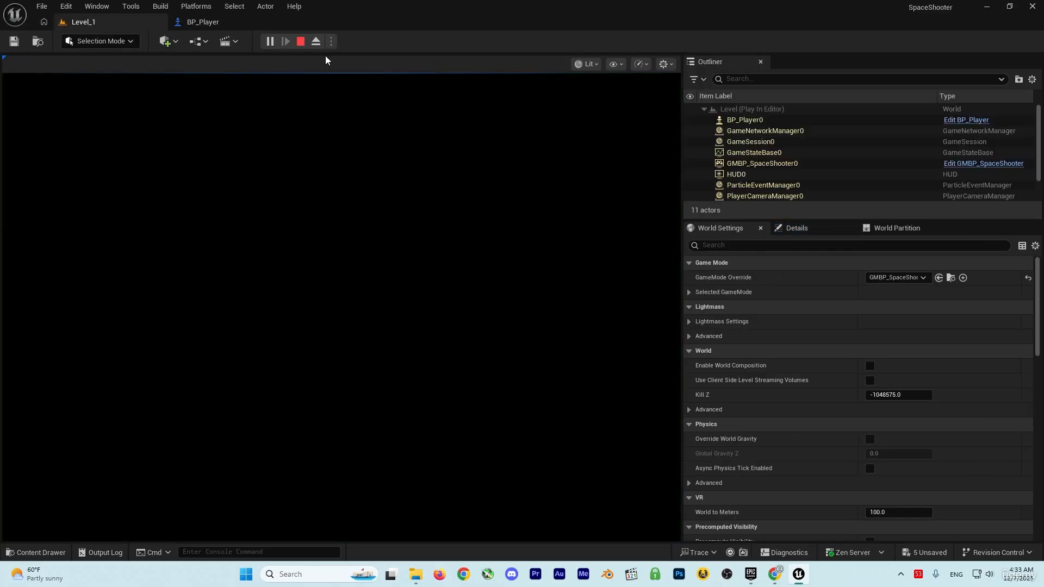
{"action": "left_click", "coordinate": [316, 42]}
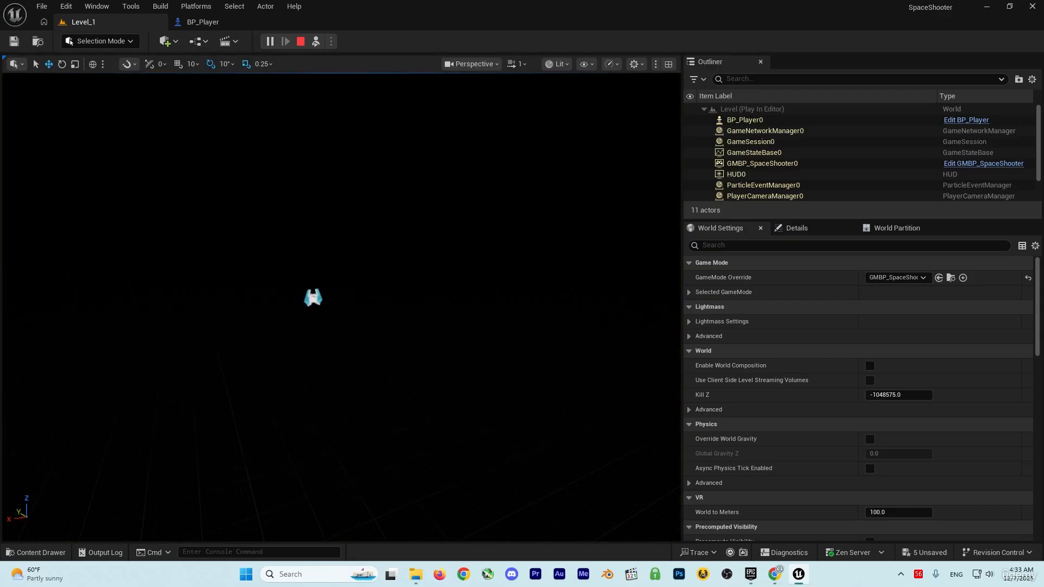
- Move closer to the spawned ship to examine it, and end the play session
{"action": "key", "text": "w"}
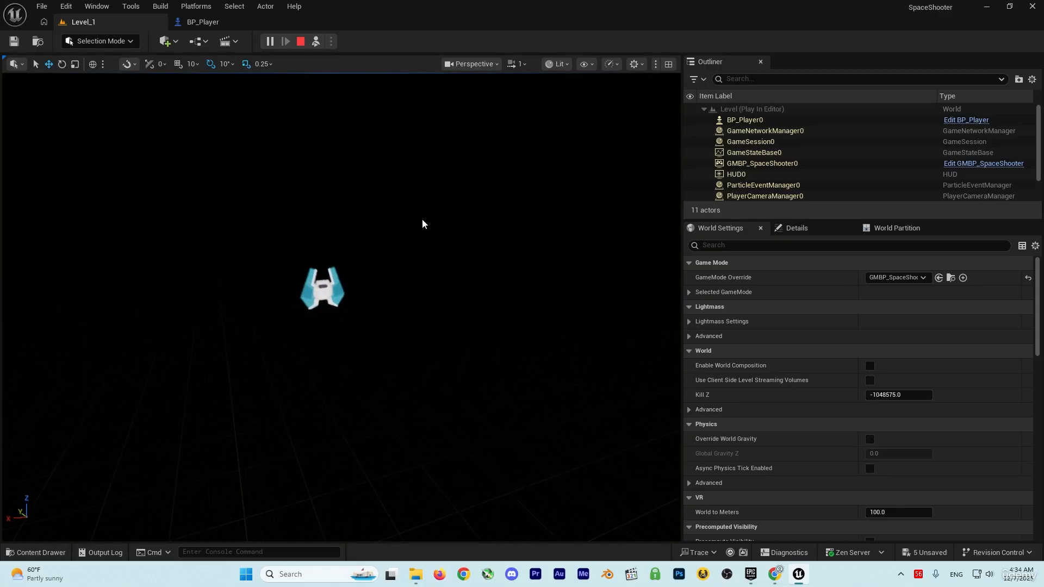
{"action": "key", "text": "Escape"}
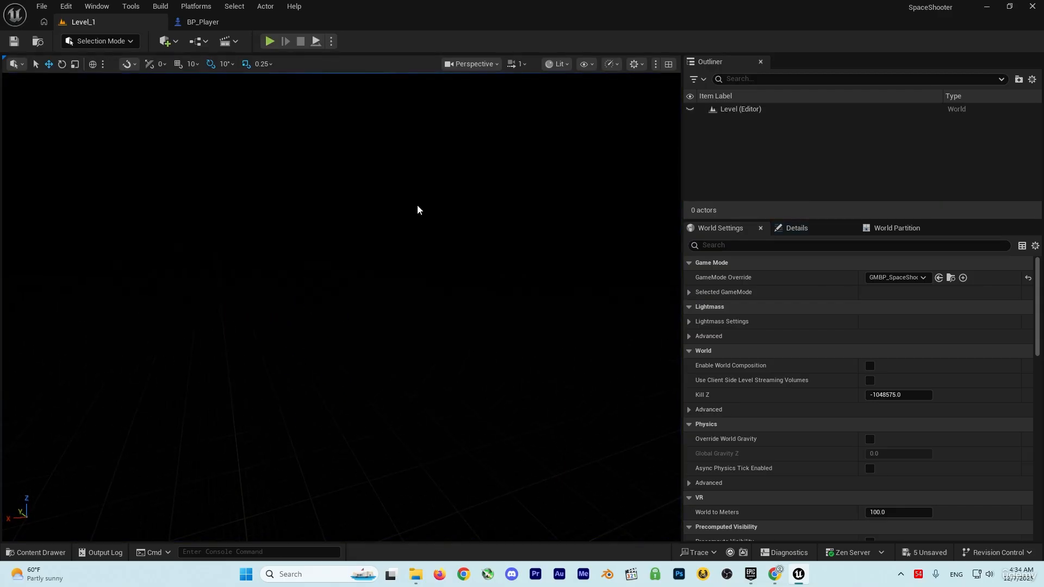
- Add a Spring Arm component under the Capsule in BP_Player
{"action": "left_click", "coordinate": [225, 23]}
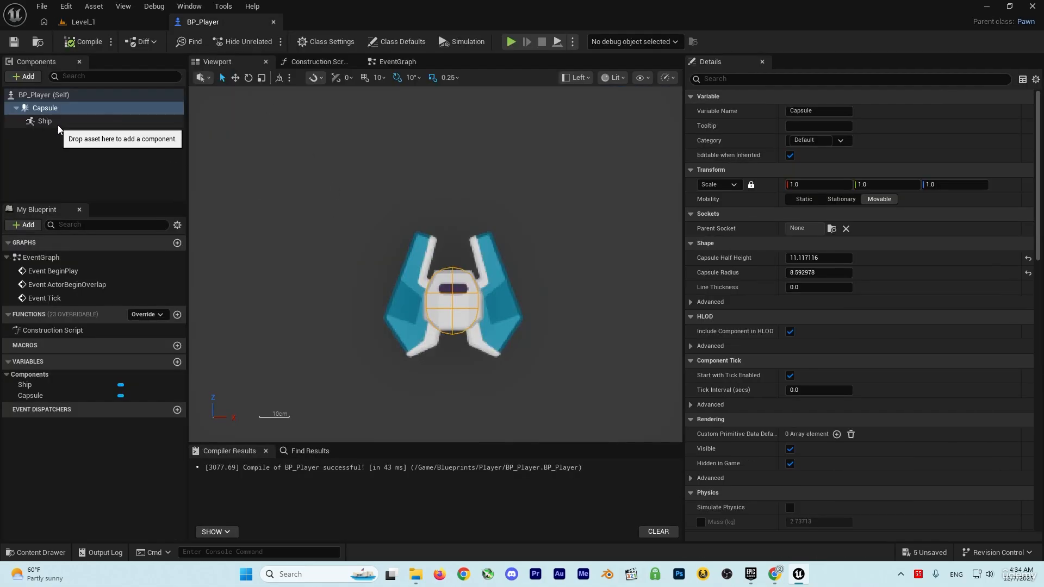
{"action": "left_click", "coordinate": [47, 110]}
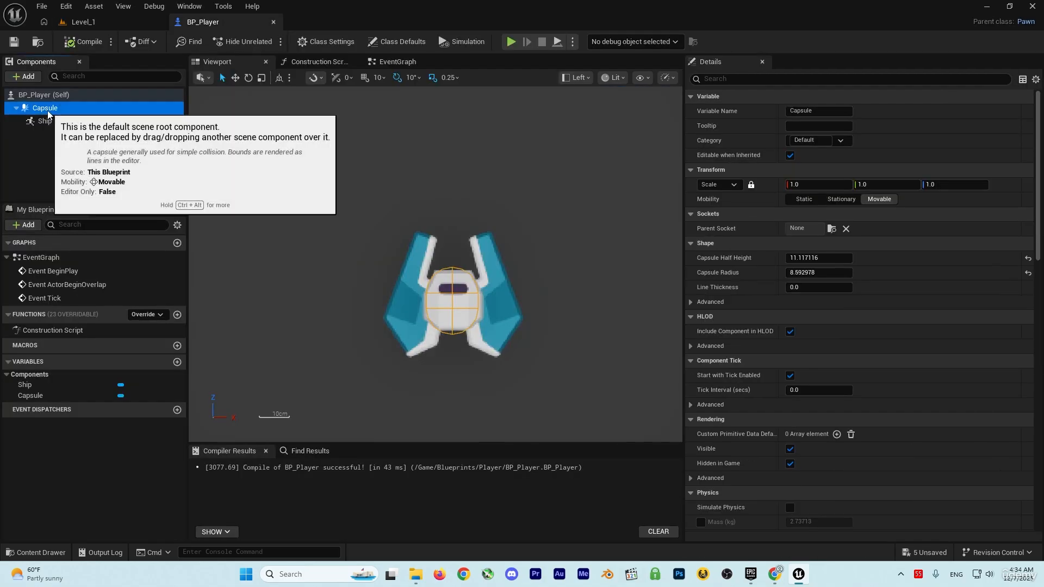
{"action": "left_click", "coordinate": [25, 77]}
{"action": "type", "text": "spring"}
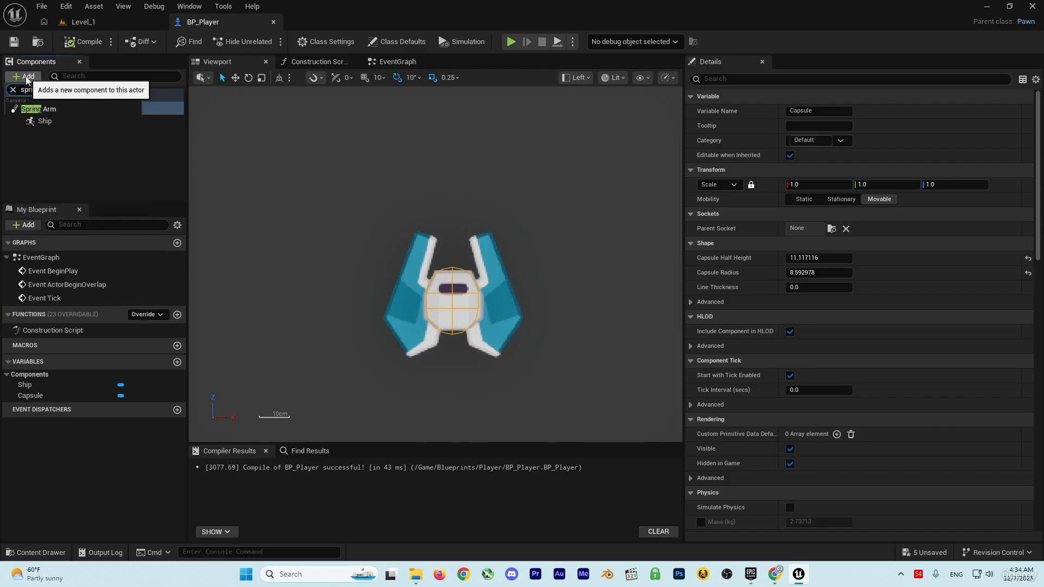
{"action": "left_click", "coordinate": [28, 114]}
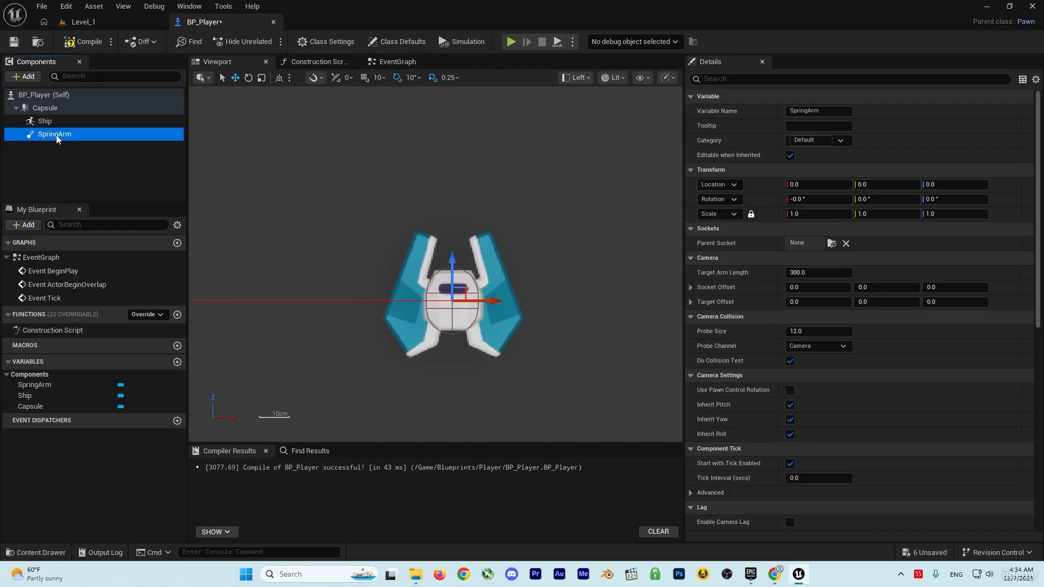
- Add a Camera component as a child of the SpringArm
{"action": "left_click", "coordinate": [27, 81]}
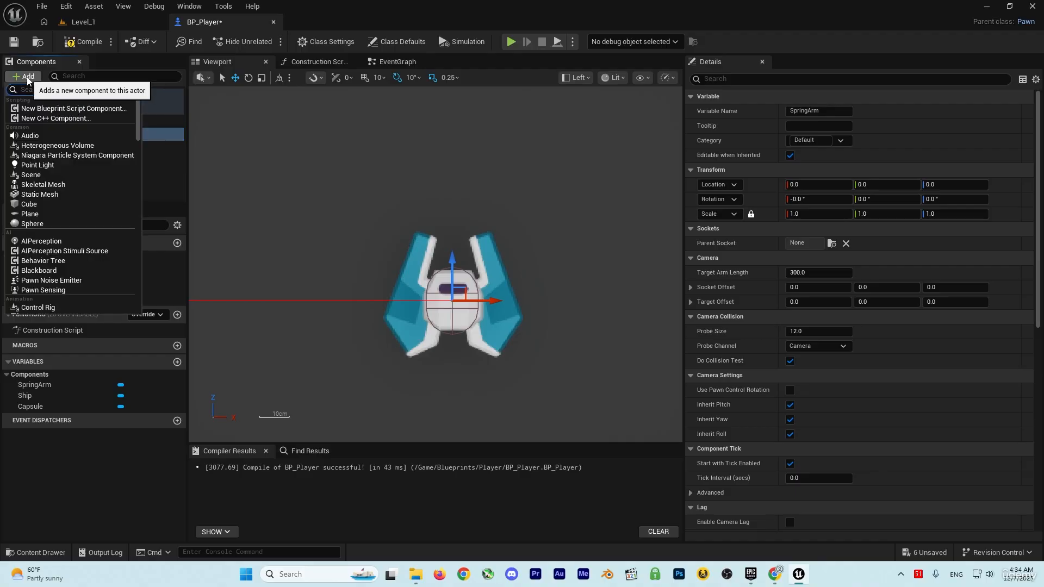
{"action": "type", "text": "camera"}
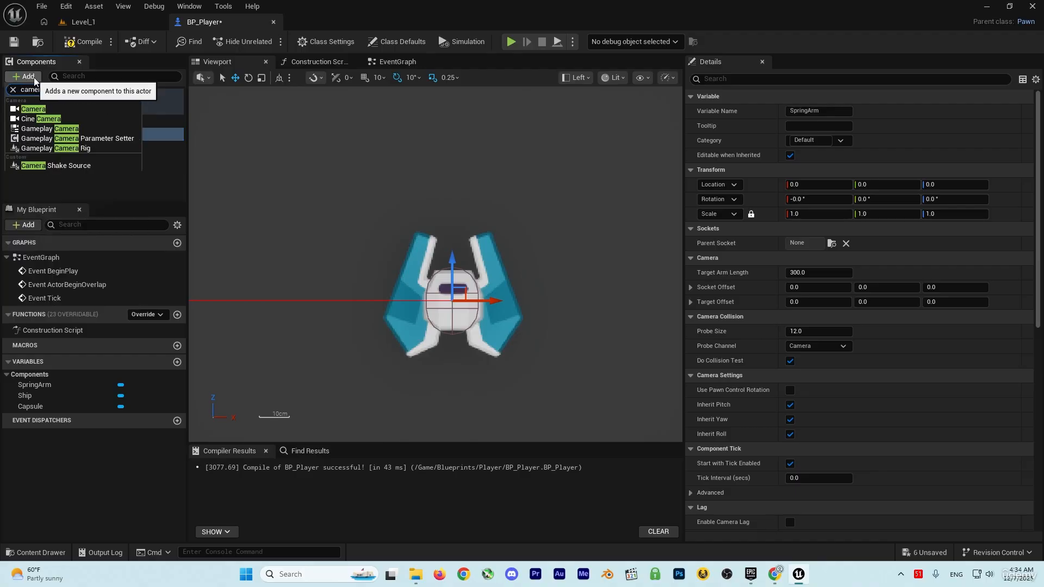
{"action": "left_click", "coordinate": [33, 108]}
{"action": "right_click_drag", "start_coordinate": [321, 263], "coordinate": [440, 300]}
{"action": "scroll", "coordinate": [426, 285], "scroll_direction": "down", "scroll_amount": 3}
{"action": "scroll", "coordinate": [426, 285], "scroll_direction": "down", "scroll_amount": 6}
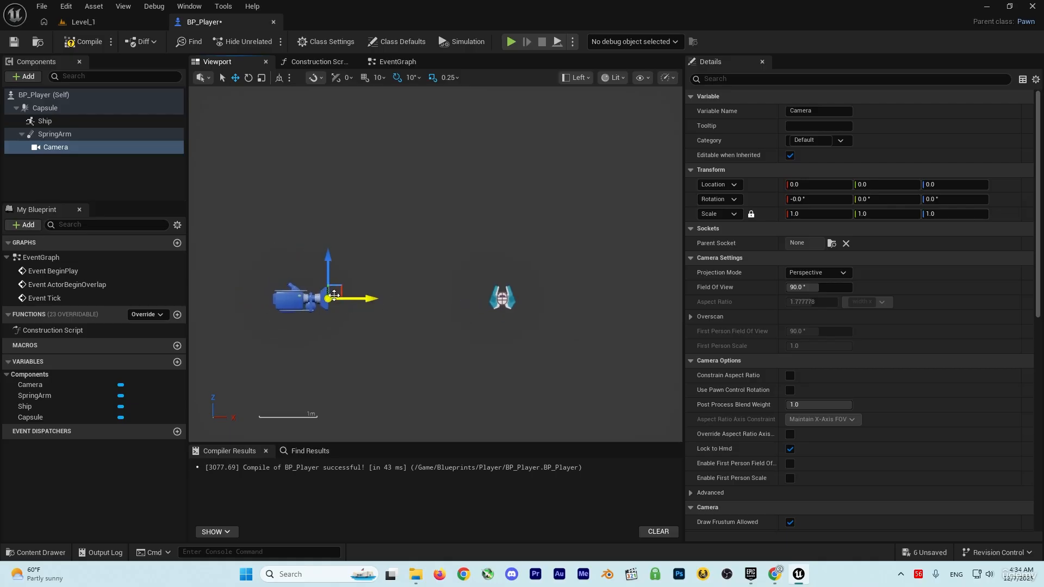
- In the Perspective view, rotate the SpringArm to about -90° around Z so the Camera faces the ship, and compile BP_Player
{"action": "left_click", "coordinate": [572, 76]}
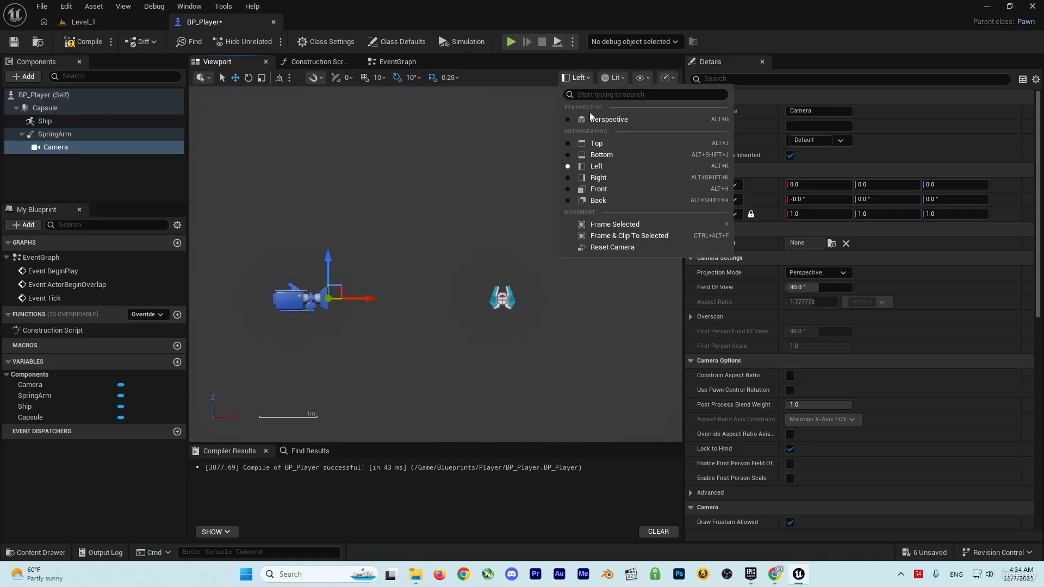
{"action": "left_click", "coordinate": [592, 120]}
{"action": "middle_click_drag", "start_coordinate": [541, 213], "coordinate": [644, 224]}
{"action": "scroll", "coordinate": [541, 213], "scroll_direction": "down", "scroll_amount": 8}
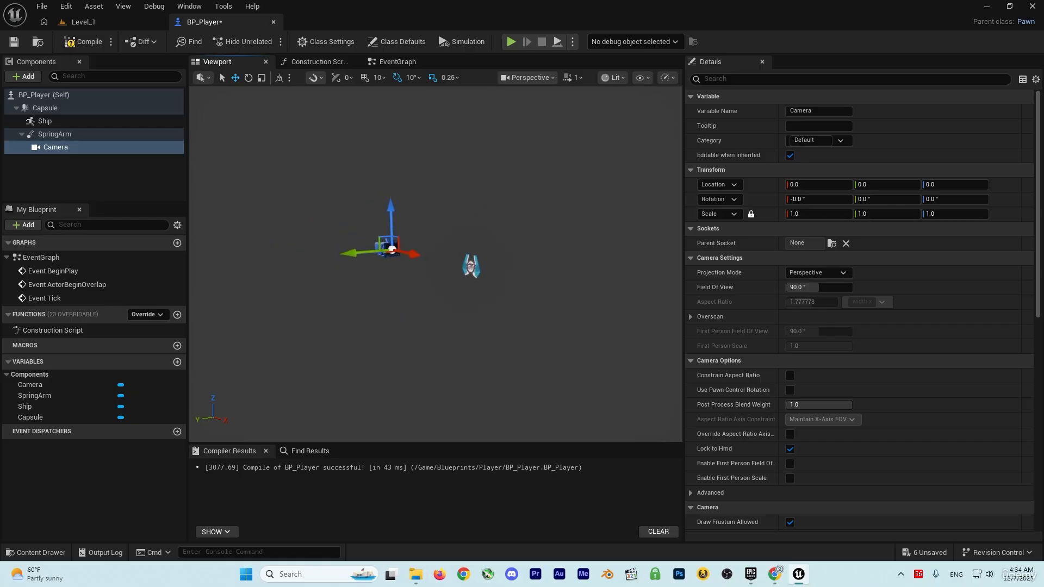
{"action": "middle_click_drag", "start_coordinate": [542, 213], "coordinate": [604, 212]}
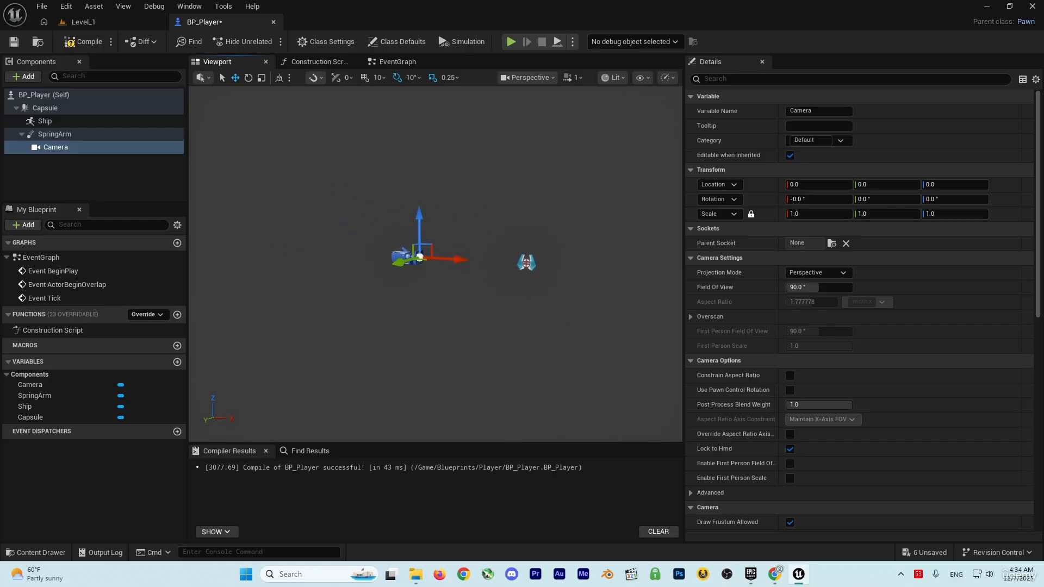
{"action": "left_click", "coordinate": [64, 134]}
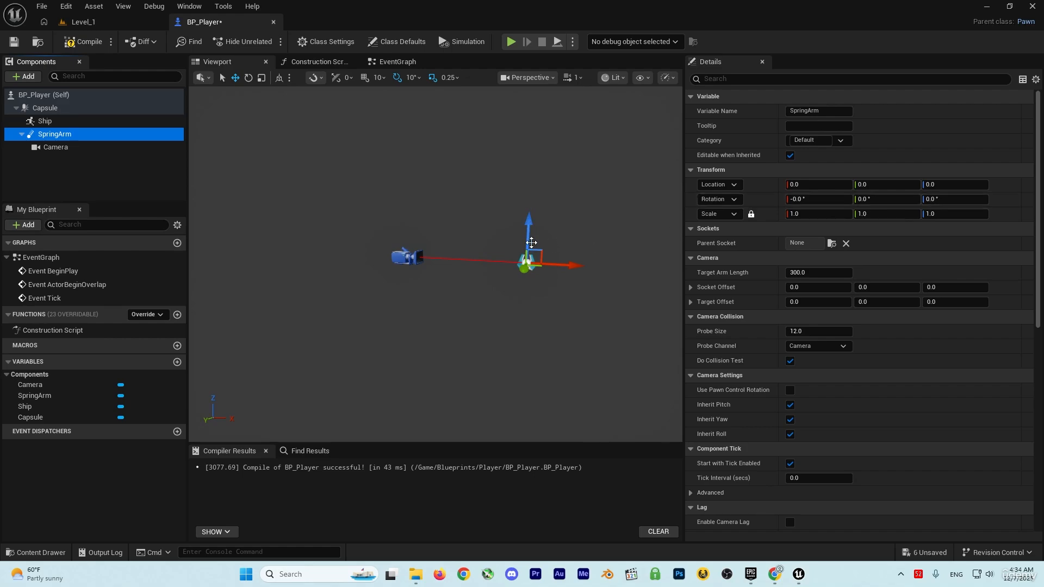
{"action": "right_click_drag", "start_coordinate": [506, 241], "coordinate": [513, 233]}
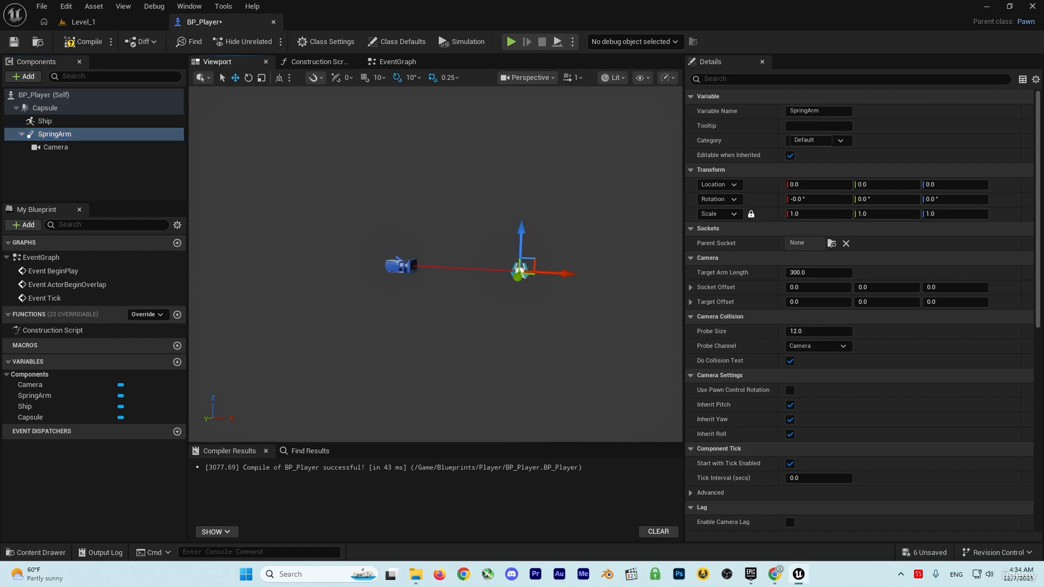
{"action": "left_click", "coordinate": [248, 78]}
{"action": "left_click_drag", "start_coordinate": [546, 279], "coordinate": [579, 333]}
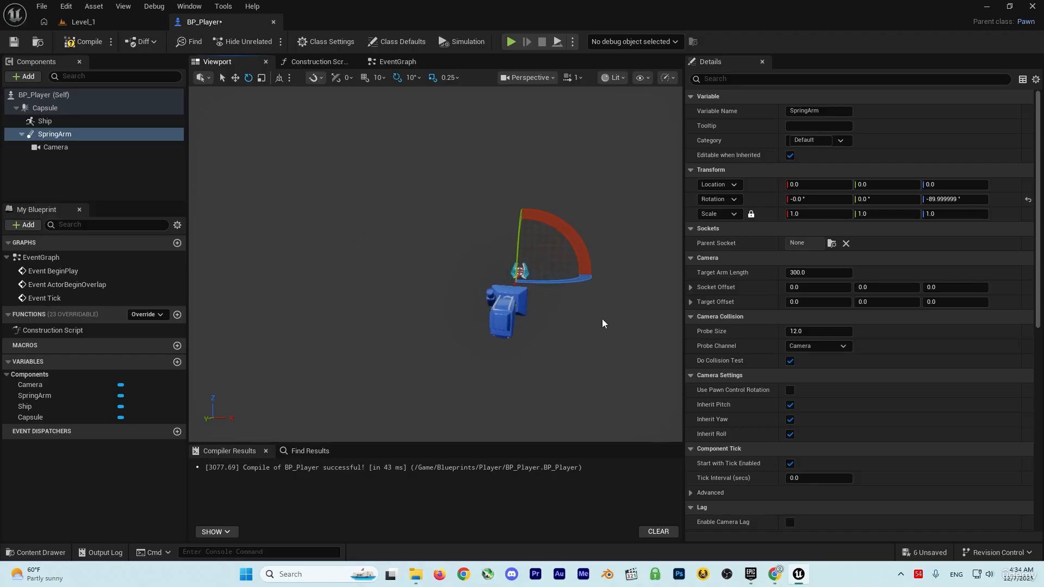
{"action": "left_click", "coordinate": [85, 41]}
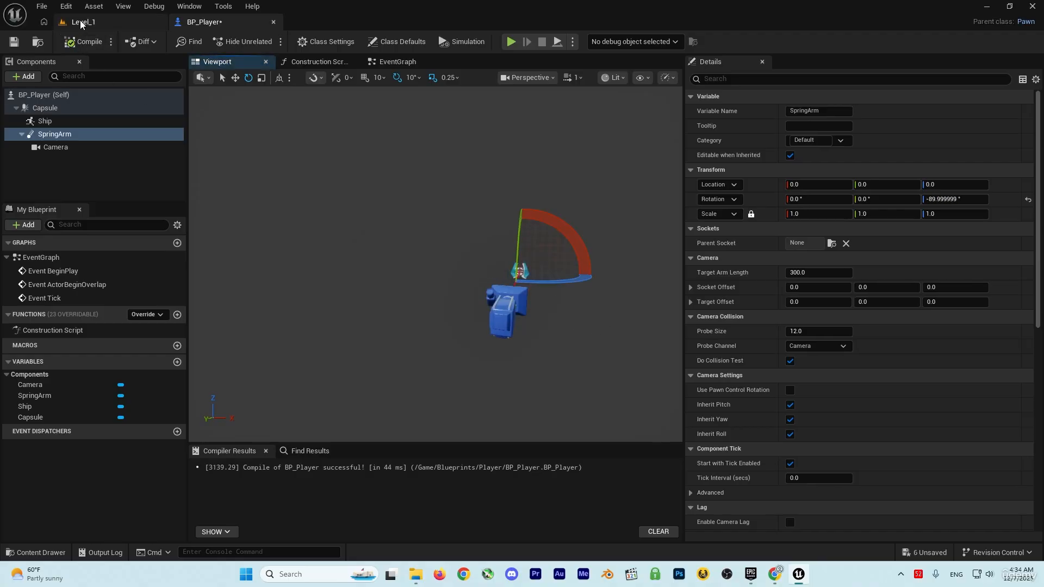
- Play Level_1 to check the ship through the rotated Camera, and stop the session
{"action": "left_click", "coordinate": [83, 22]}
{"action": "left_click", "coordinate": [269, 42]}
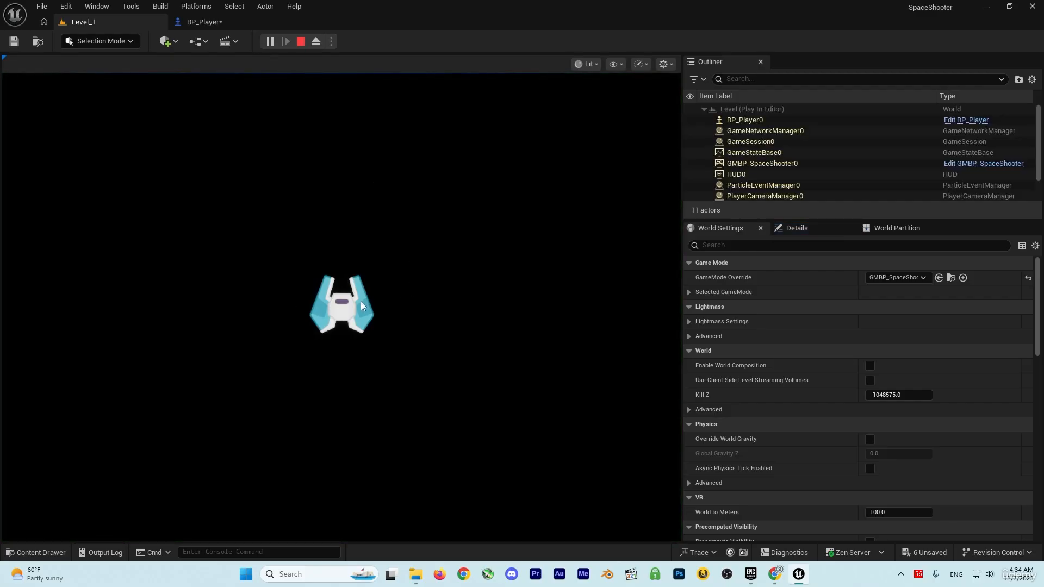
{"action": "key", "text": "Escape"}
- Set the BP_Player Camera to Orthographic projection with an Ortho Width of 720 and Auto Calculate Ortho Planes turned off
{"action": "left_click", "coordinate": [204, 22]}
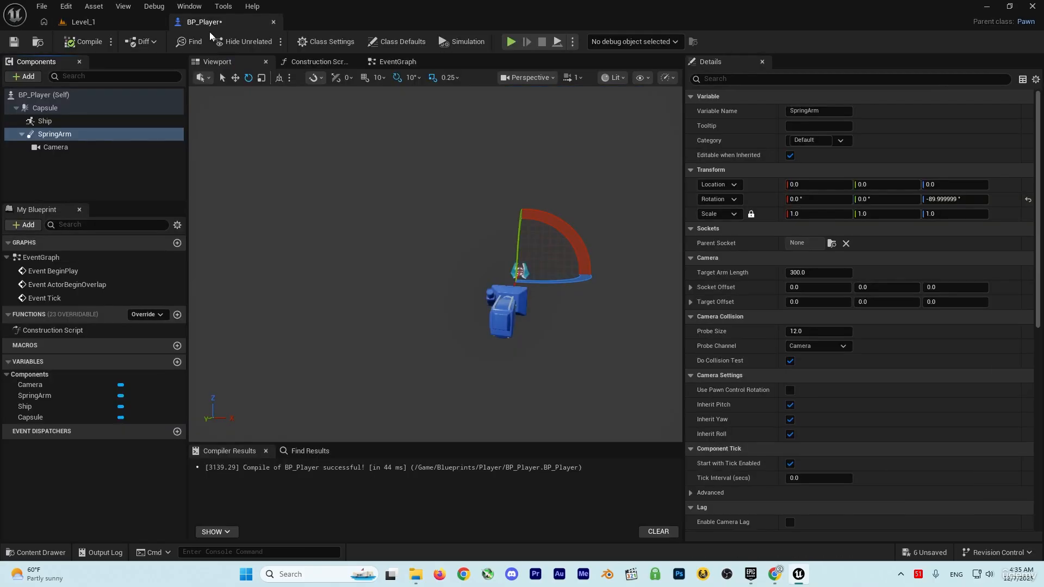
{"action": "left_click", "coordinate": [55, 148]}
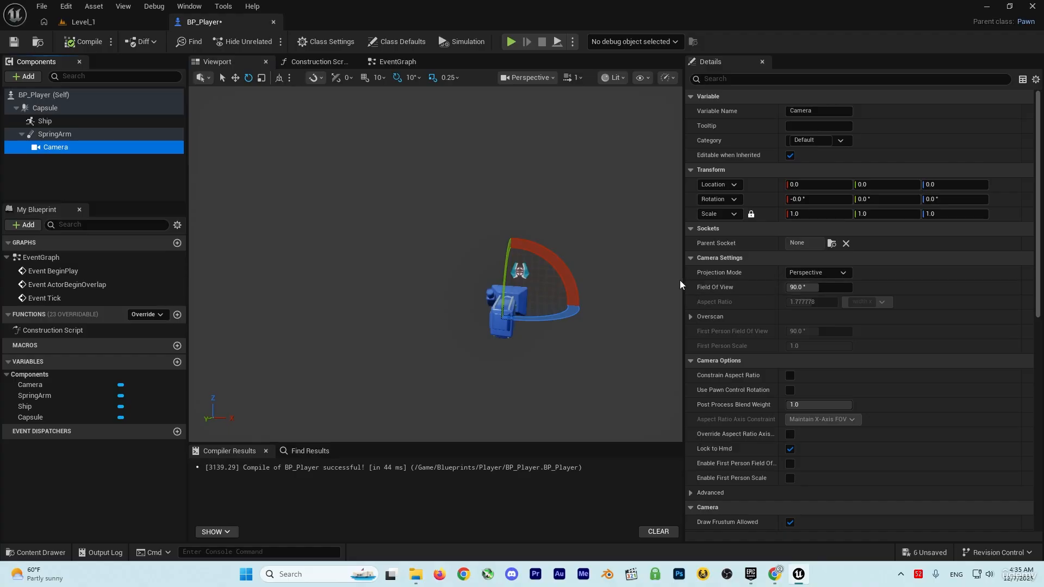
{"action": "left_click", "coordinate": [820, 274]}
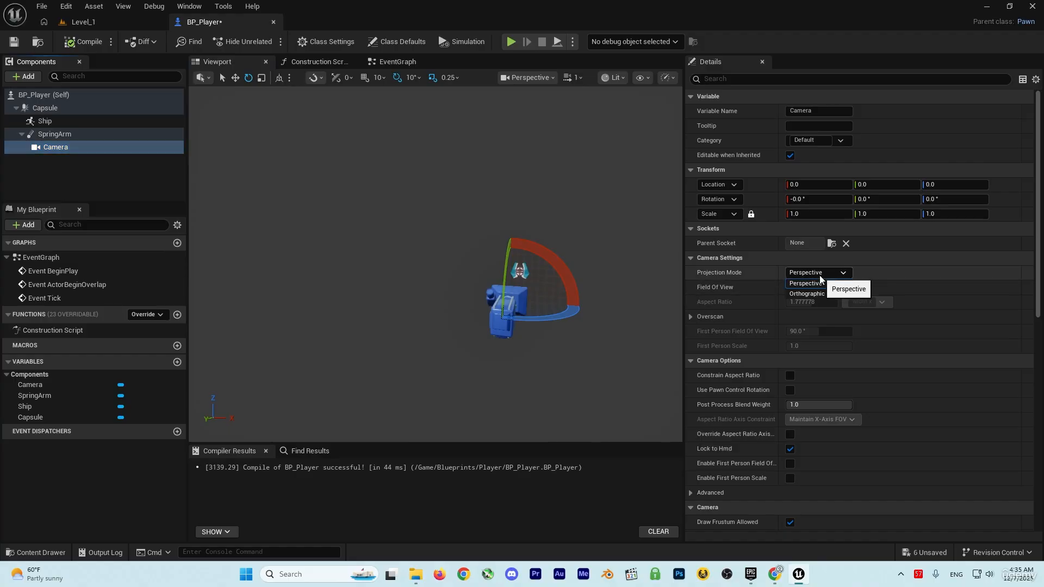
{"action": "left_click", "coordinate": [823, 294]}
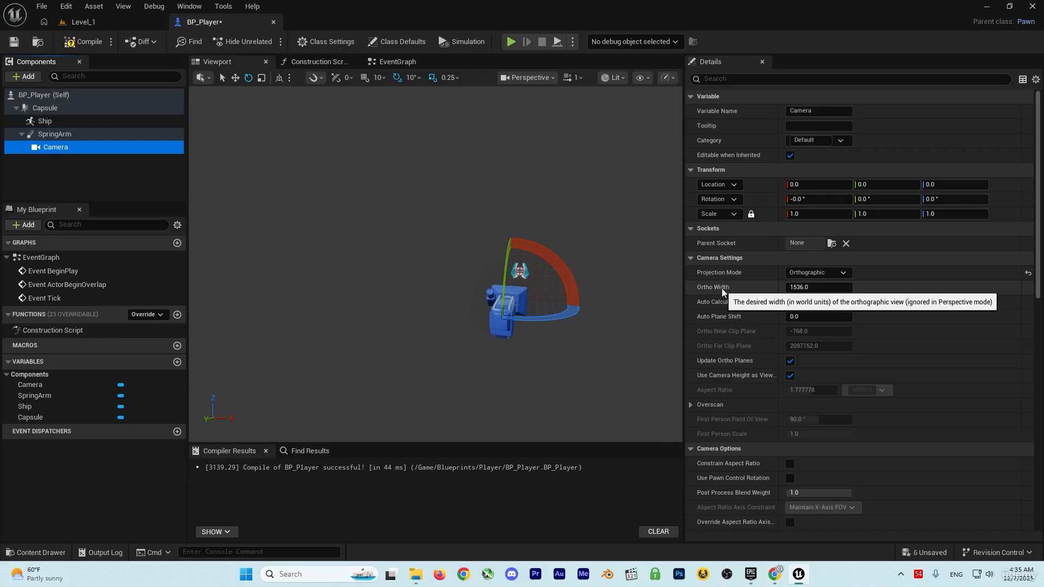
{"action": "left_click", "coordinate": [810, 287]}
{"action": "type", "text": "7"}
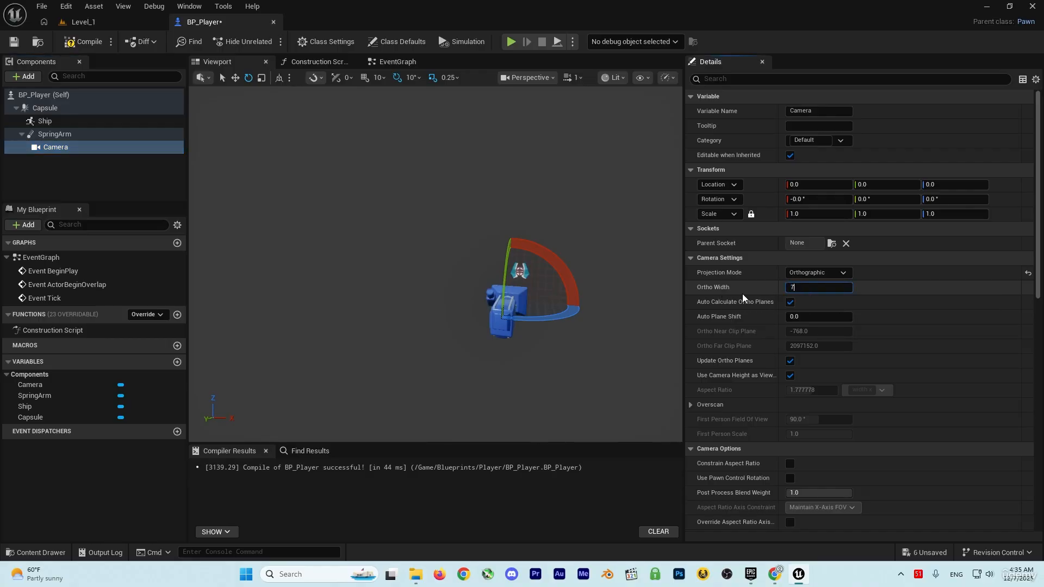
{"action": "type", "text": "20"}
{"action": "key", "text": "Return"}
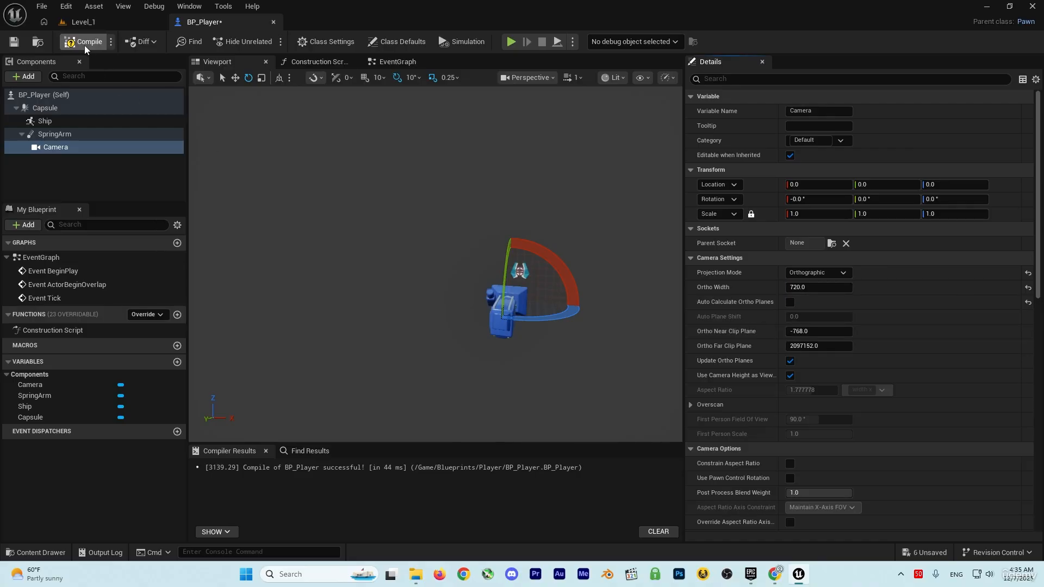
- Play Level_1 to check the ship's size in the orthographic view, and stop the session
{"action": "left_click", "coordinate": [81, 22]}
{"action": "left_click", "coordinate": [270, 41]}
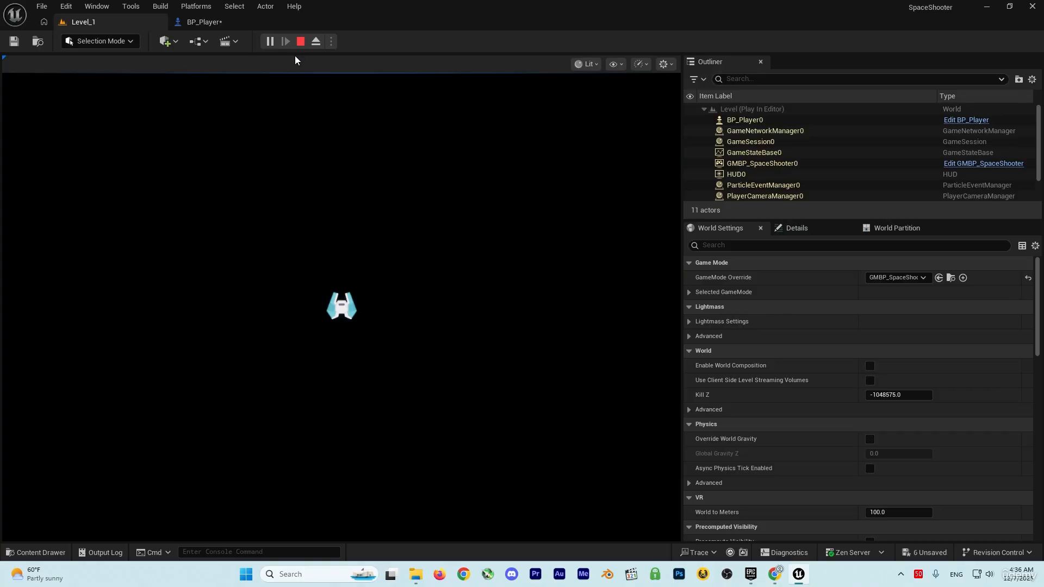
{"action": "left_click", "coordinate": [301, 42]}
- Try an Ortho Width of 480 on the Camera, compile, and play Level_1 briefly to compare the ship's size
{"action": "left_click", "coordinate": [203, 22]}
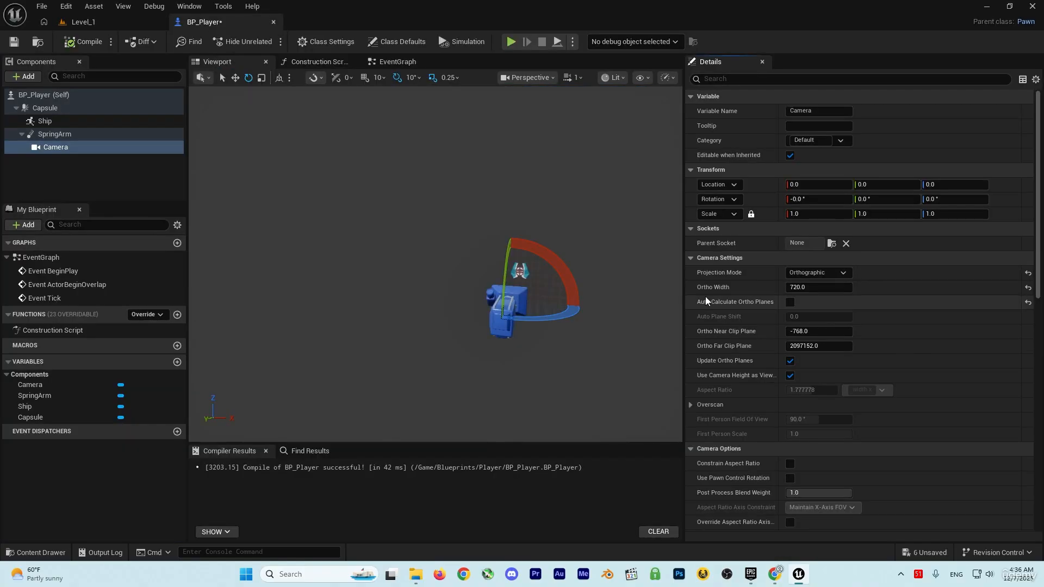
{"action": "left_click", "coordinate": [799, 287]}
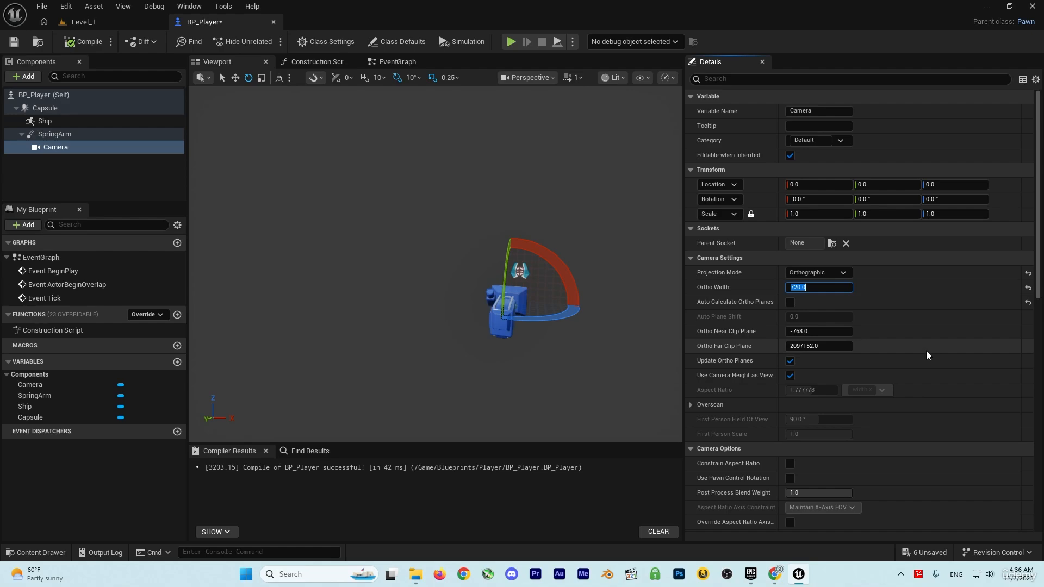
{"action": "type", "text": "480"}
{"action": "key", "text": "Return"}
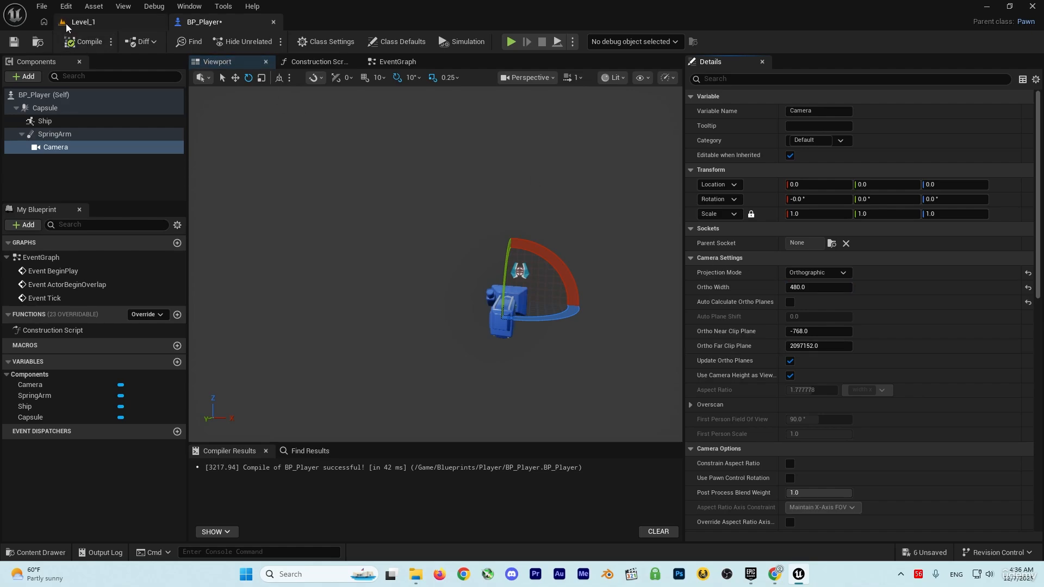
{"action": "left_click", "coordinate": [84, 21]}
{"action": "left_click", "coordinate": [270, 41]}
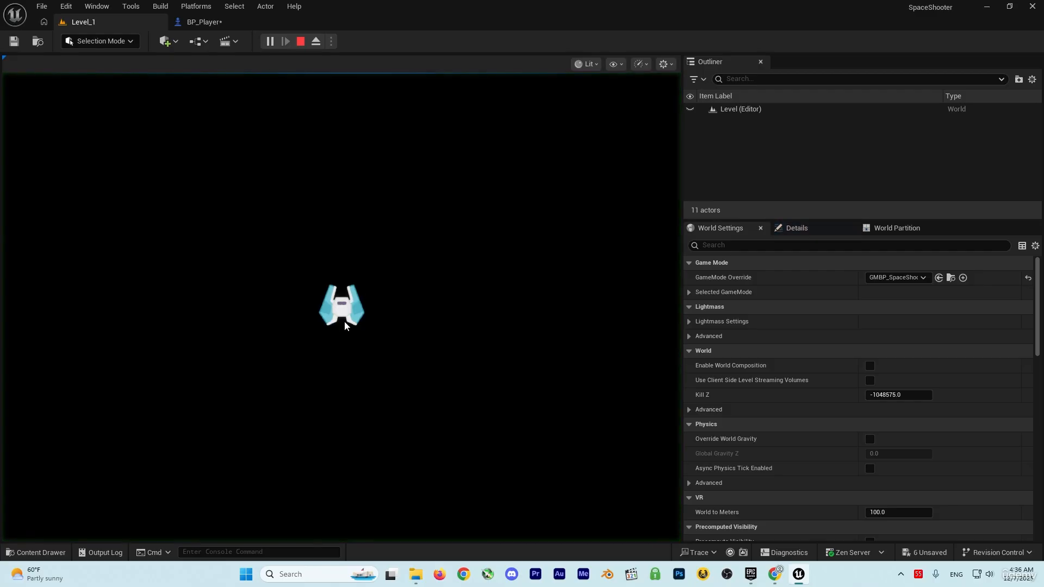
{"action": "key", "text": "Escape"}
- Set the BP_Player Camera's Ortho Width to 720 and compile the blueprint
{"action": "left_click", "coordinate": [220, 22]}
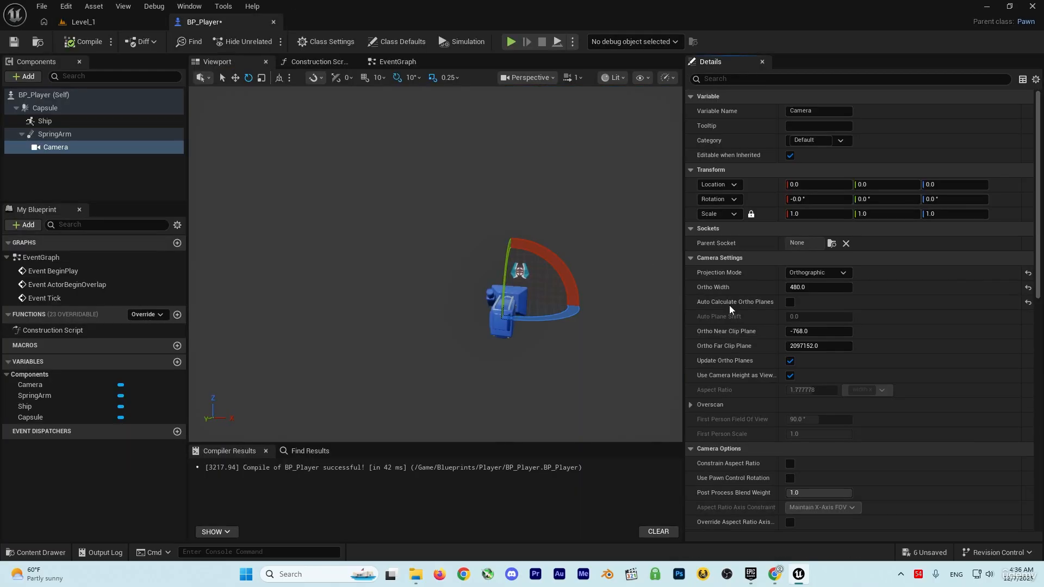
{"action": "left_click", "coordinate": [818, 287]}
{"action": "type", "text": "7"}
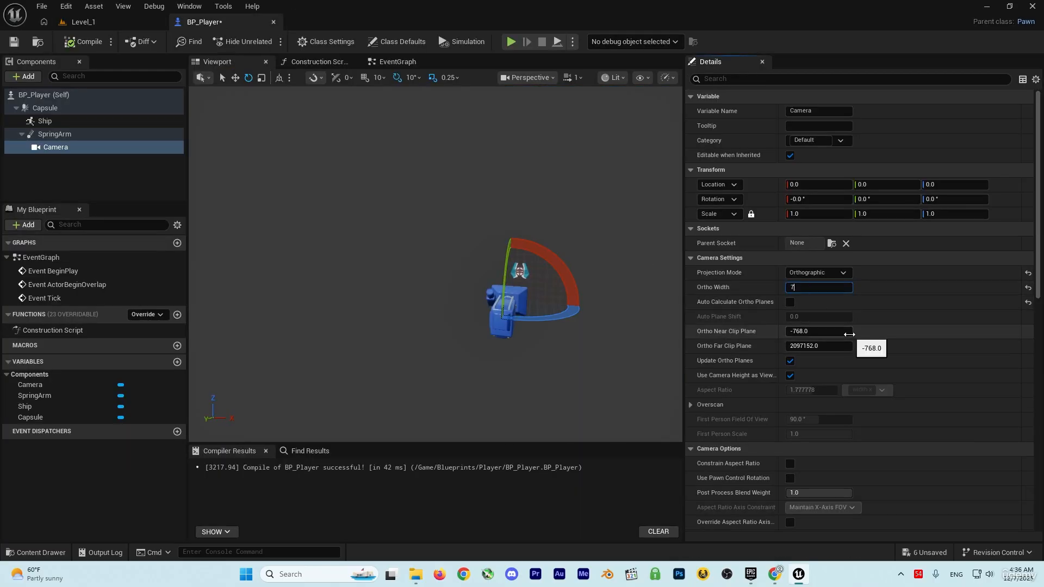
{"action": "type", "text": "20"}
{"action": "left_click", "coordinate": [89, 42]}
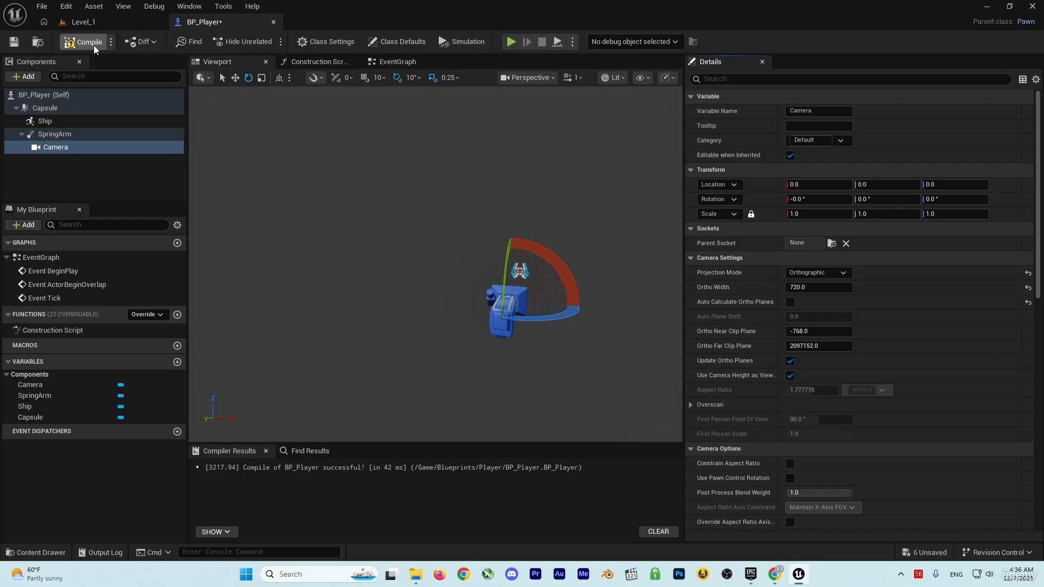
- Play-test Level_1 again to check how the ship is framed with the 720 Ortho Width
{"action": "key", "text": "alt+p"}
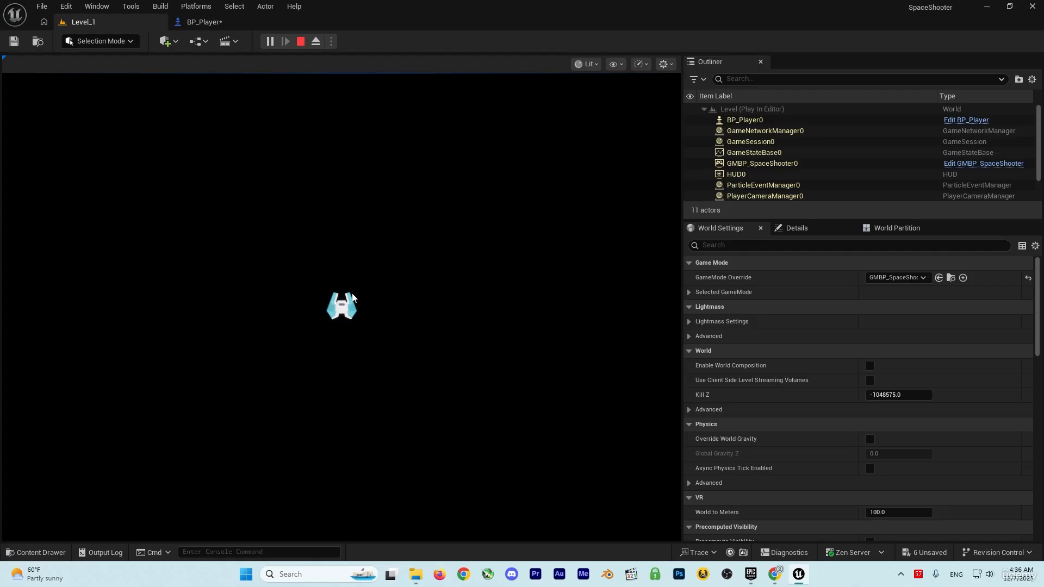
{"action": "key", "text": "Escape"}
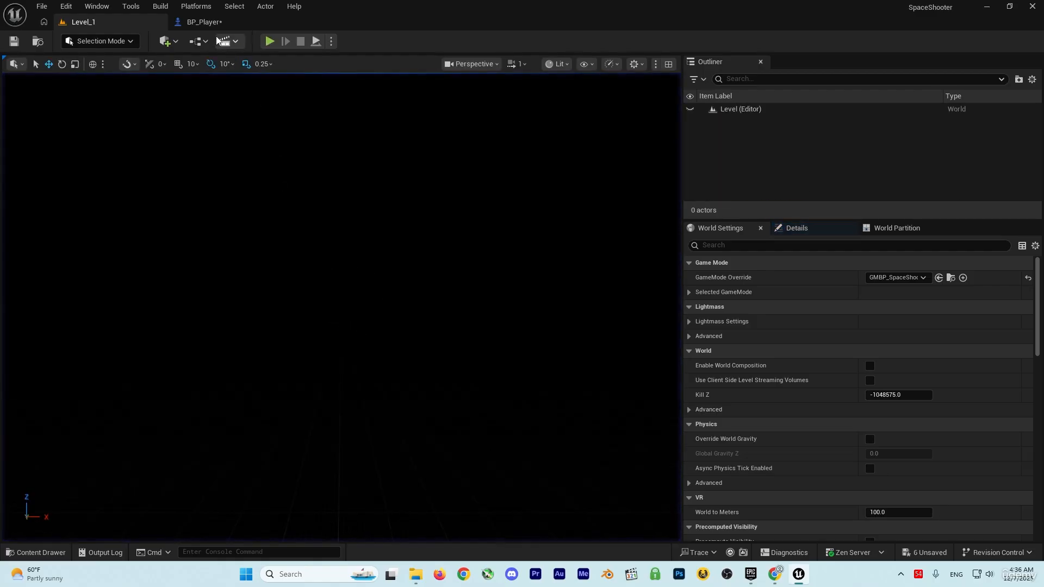
{"action": "left_click", "coordinate": [209, 24]}
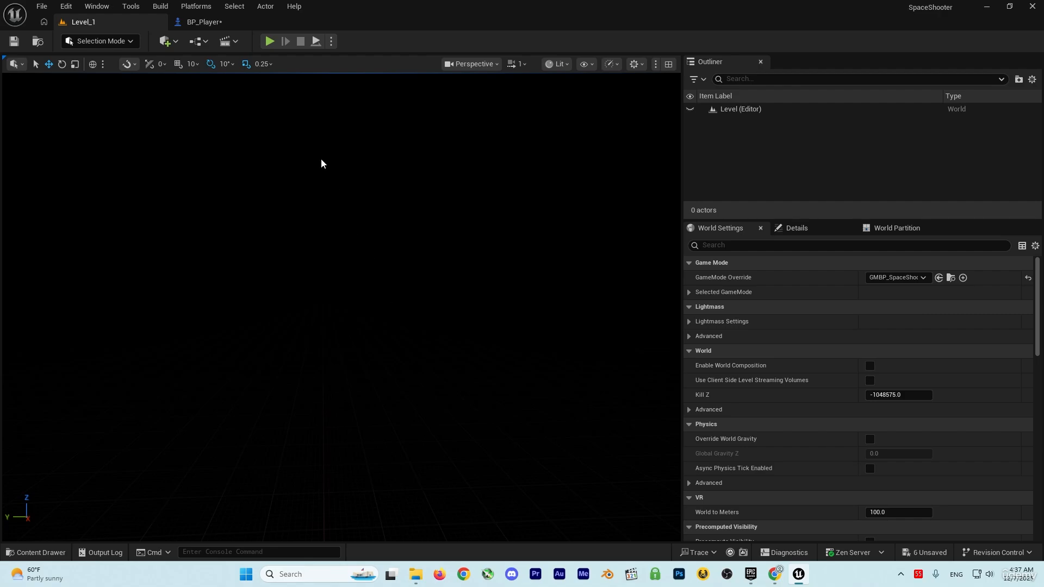
{"action": "left_click", "coordinate": [270, 41]}
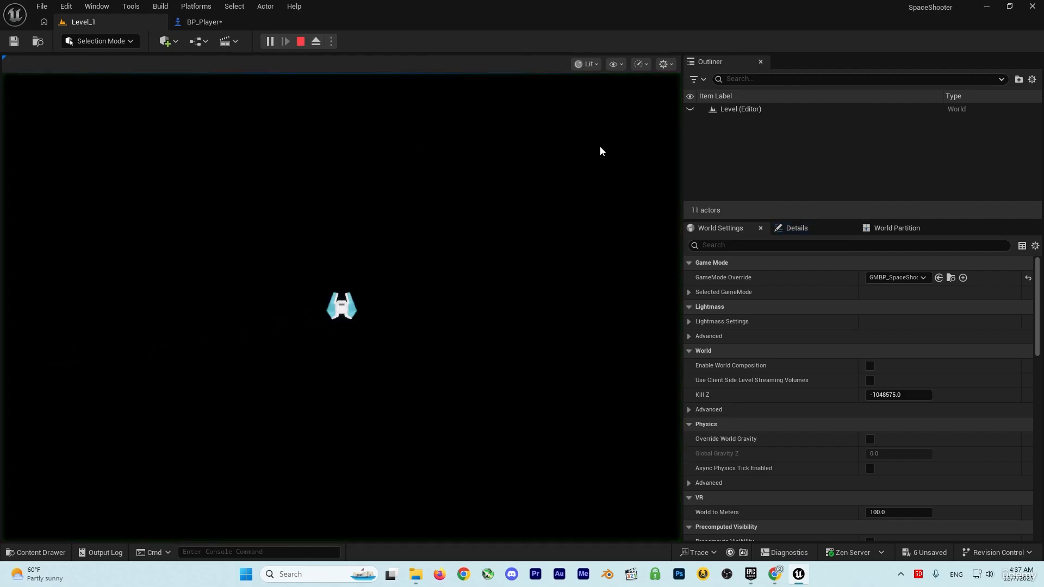
- Inspect the transform of the spawned BP_Player0 during the Level_1 play session, and stop playing
{"action": "left_click", "coordinate": [748, 121]}
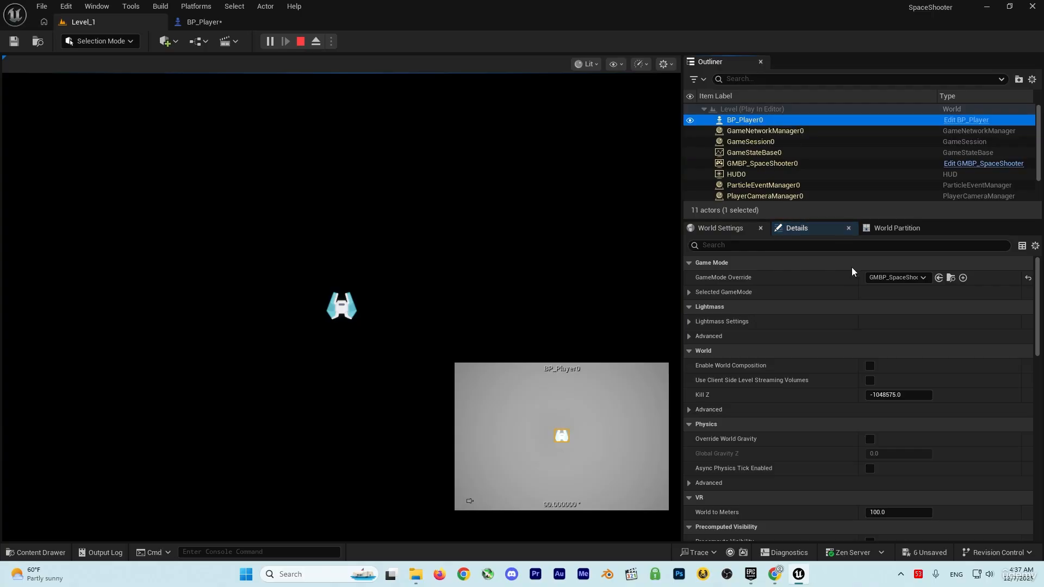
{"action": "left_click", "coordinate": [807, 233]}
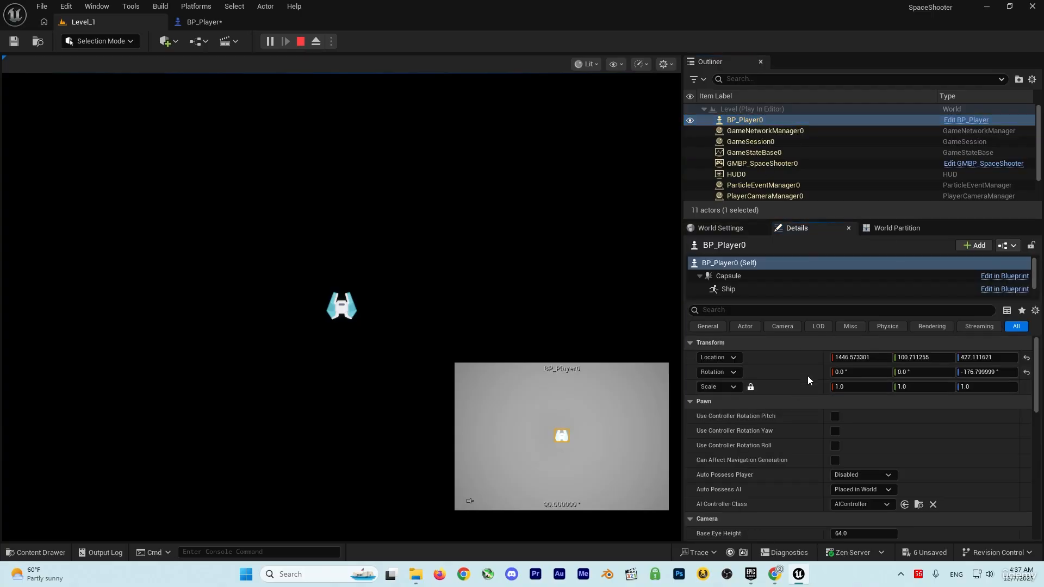
{"action": "left_click", "coordinate": [300, 41]}
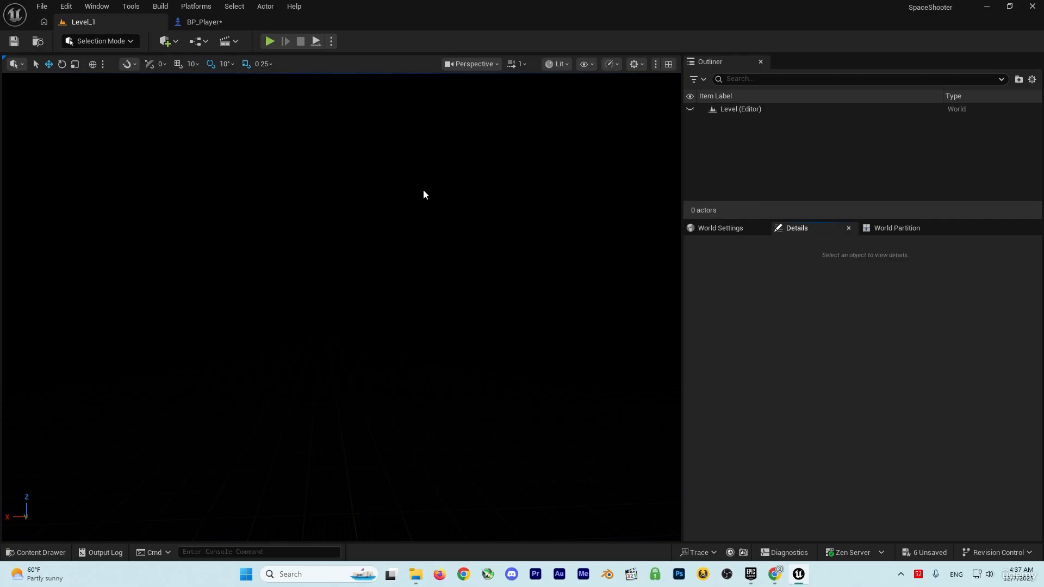
- Add a Player Start actor to Level_1, searching the placeable actors for "player"
{"action": "left_click", "coordinate": [179, 40]}
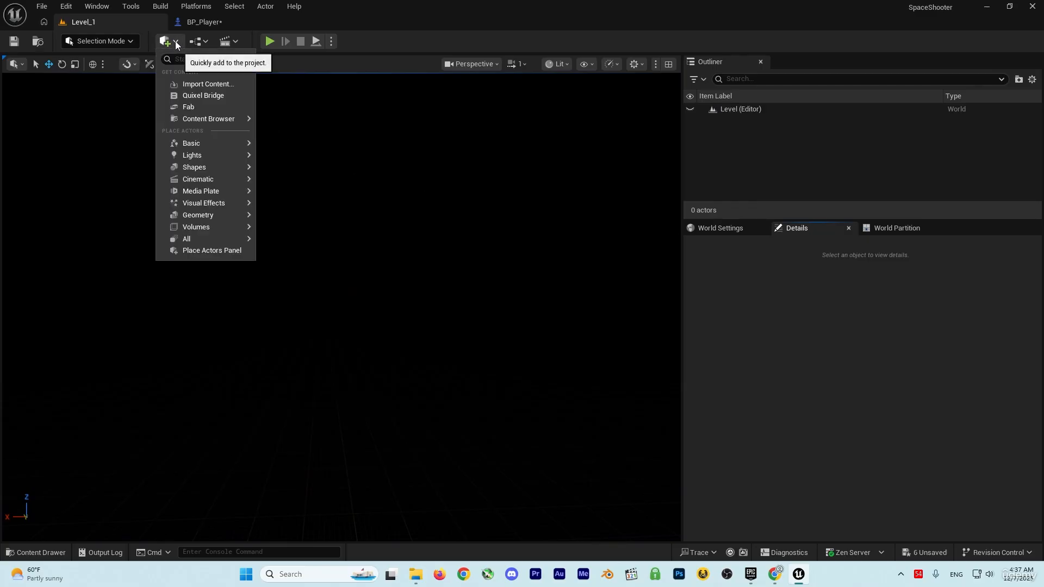
{"action": "type", "text": "player"}
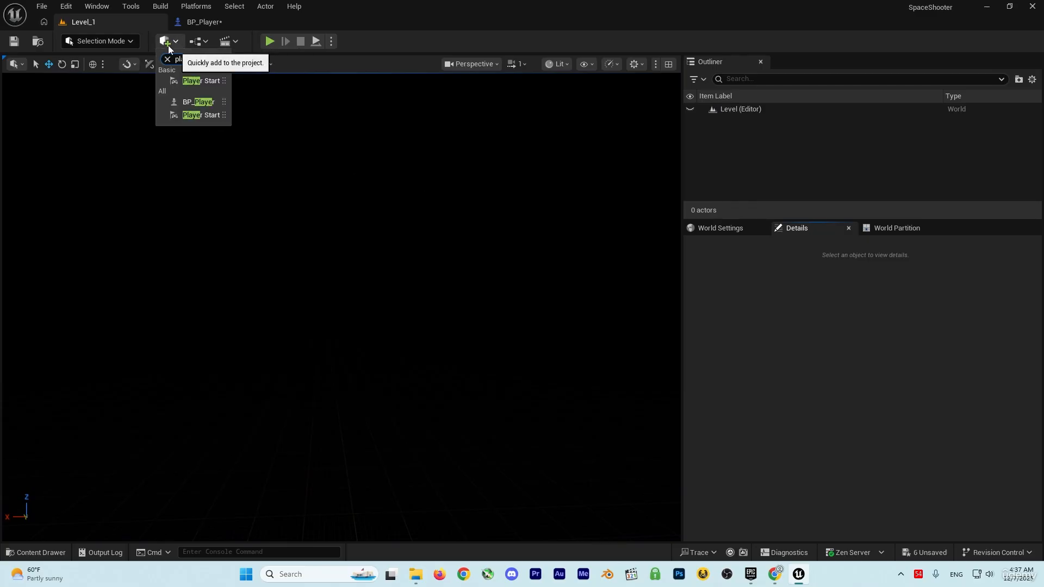
{"action": "left_click", "coordinate": [194, 80]}
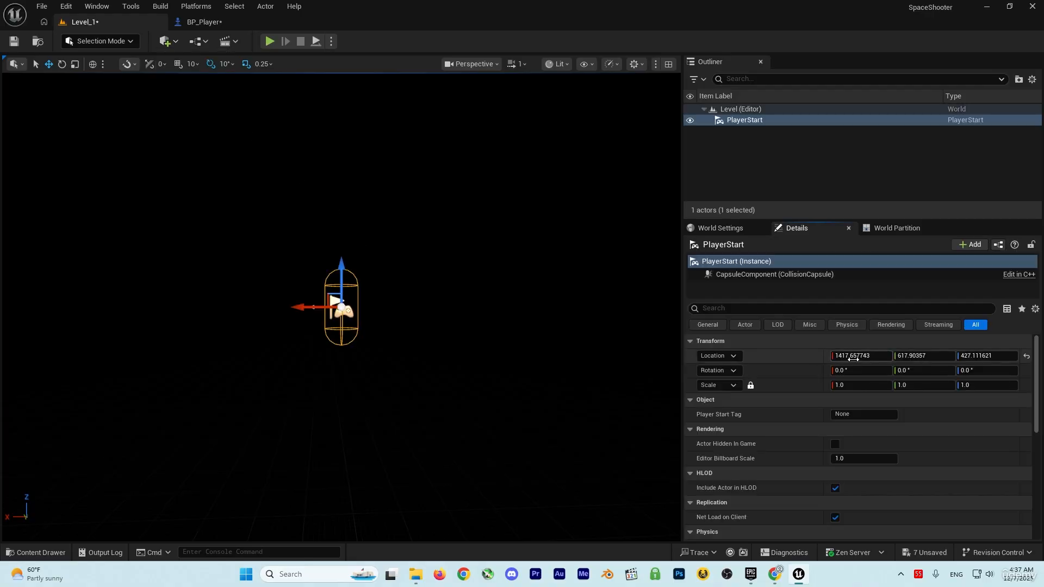
- Set the PlayerStart's Location to 0, 0, 0
{"action": "left_click", "coordinate": [858, 356]}
{"action": "type", "text": "0"}
{"action": "key", "text": "Tab"}
{"action": "type", "text": "0"}
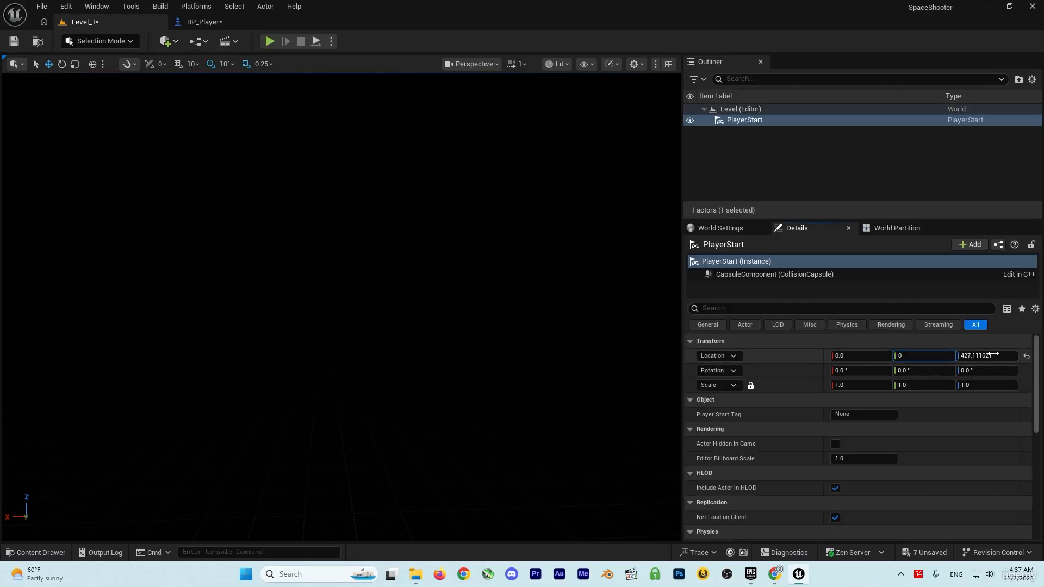
{"action": "key", "text": "Tab"}
{"action": "type", "text": "0"}
{"action": "key", "text": "Return"}
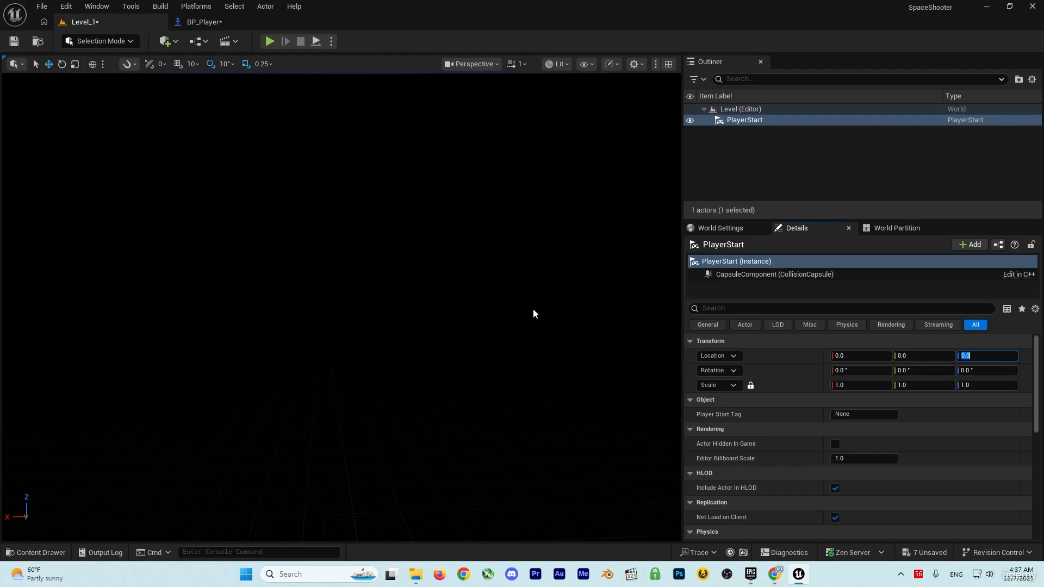
- Check the PlayerStart's placement and facing direction at the world origin, and save Level_1
{"action": "right_click_drag", "start_coordinate": [528, 311], "coordinate": [552, 316]}
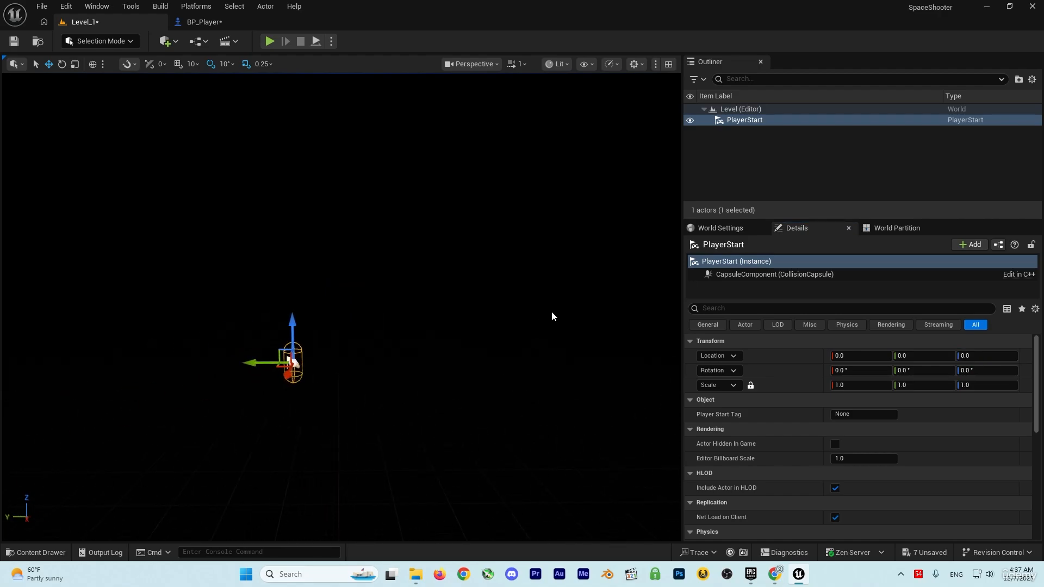
{"action": "key", "text": "f"}
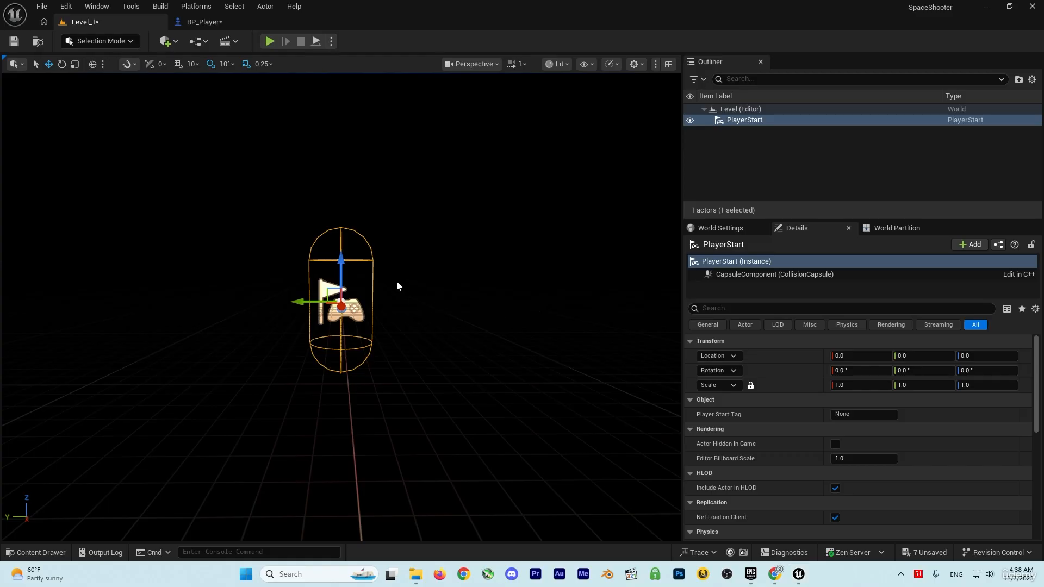
{"action": "right_click_drag", "start_coordinate": [397, 286], "coordinate": [647, 270]}
{"action": "key", "text": "a"}
{"action": "key", "text": "a"}
{"action": "key", "text": "d"}
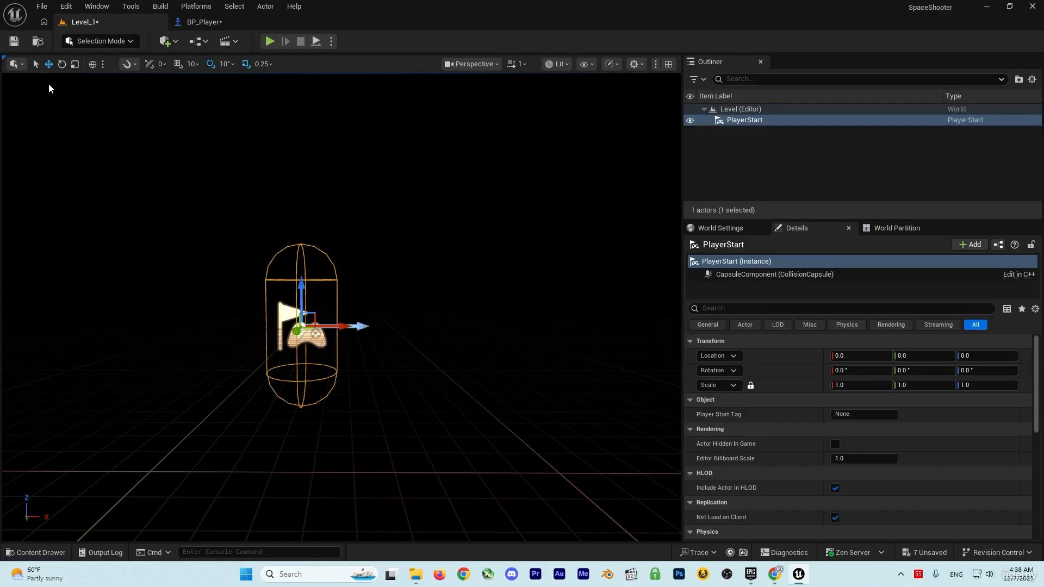
{"action": "left_click", "coordinate": [14, 41]}
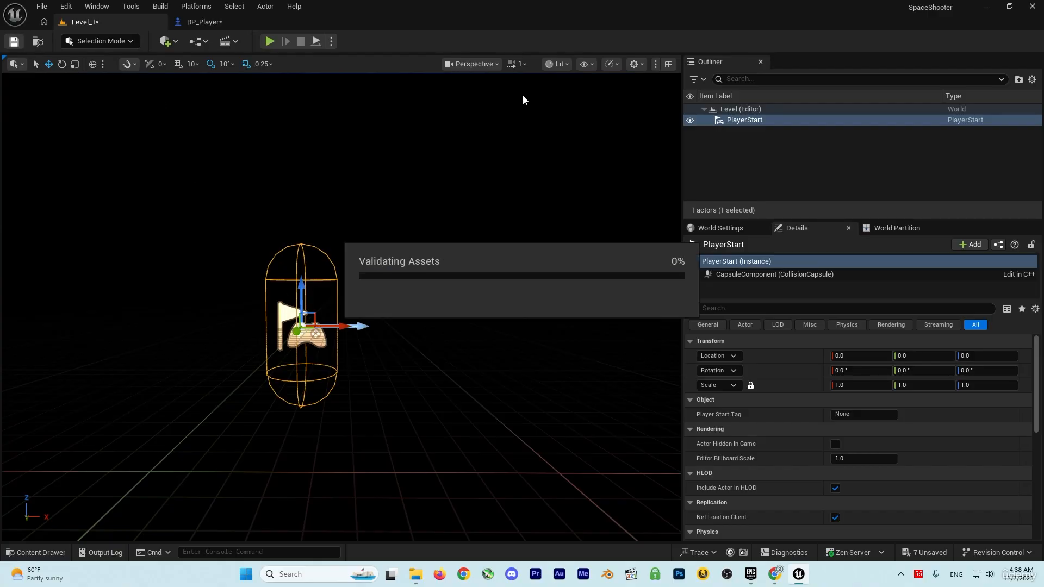
- Play Level_1, check the spawned BP_Player0's location against the PlayerStart, and stop the session
{"action": "left_click", "coordinate": [270, 41]}
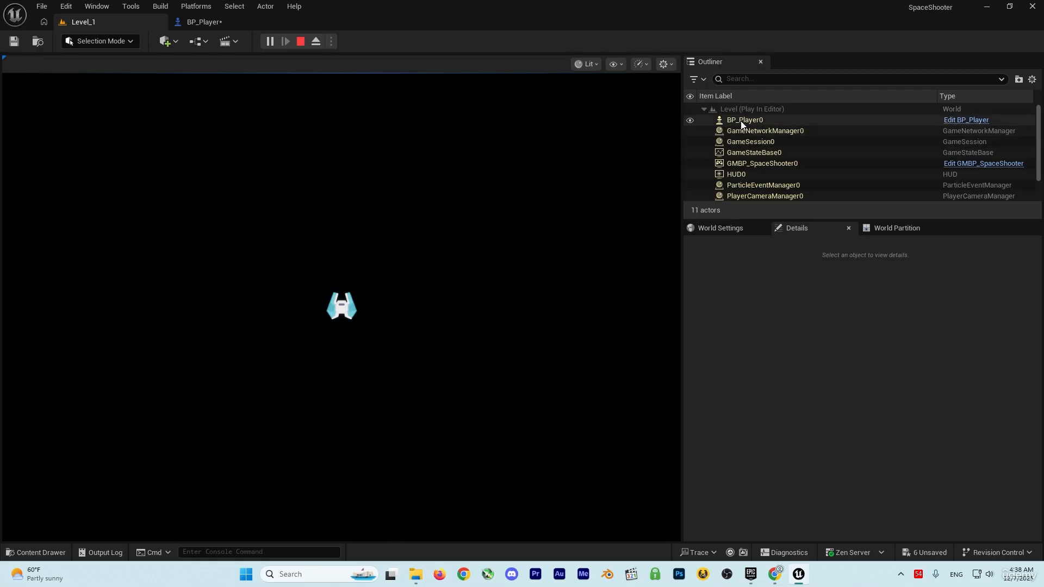
{"action": "left_click", "coordinate": [740, 121]}
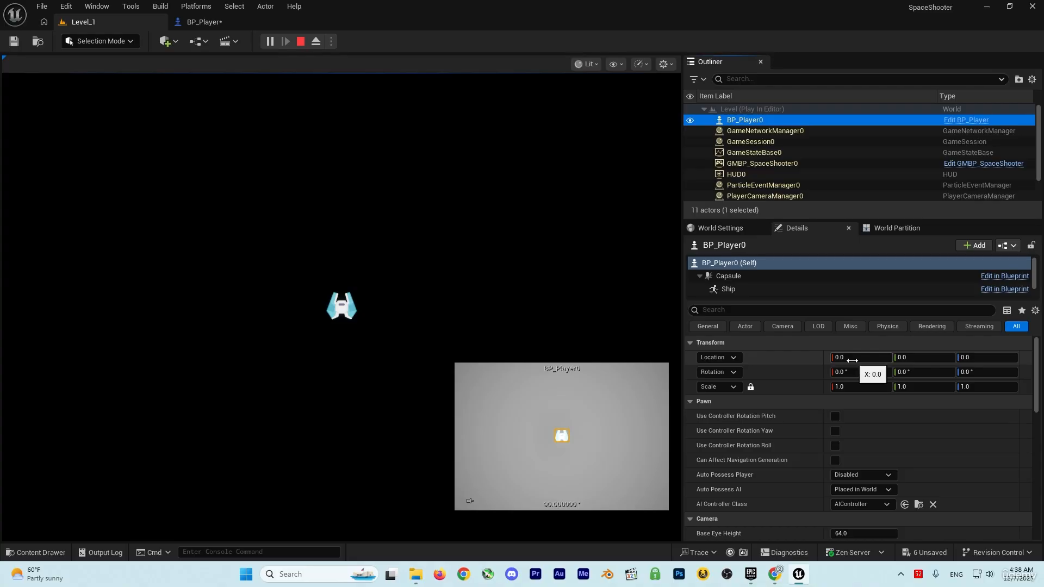
{"action": "left_click", "coordinate": [301, 42]}
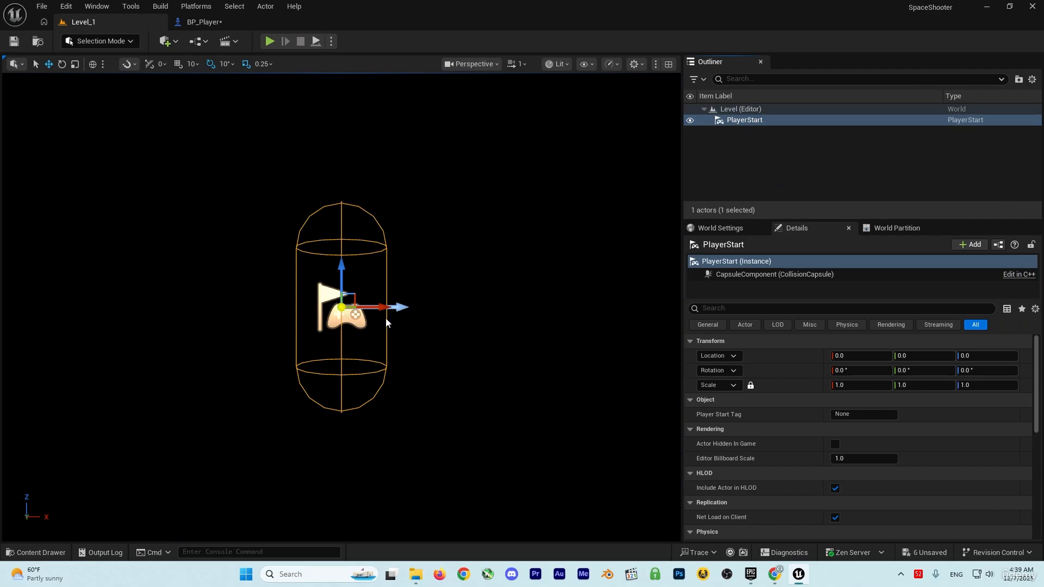
{"action": "left_click_drag", "start_coordinate": [365, 315], "coordinate": [316, 316], "text": "alt"}
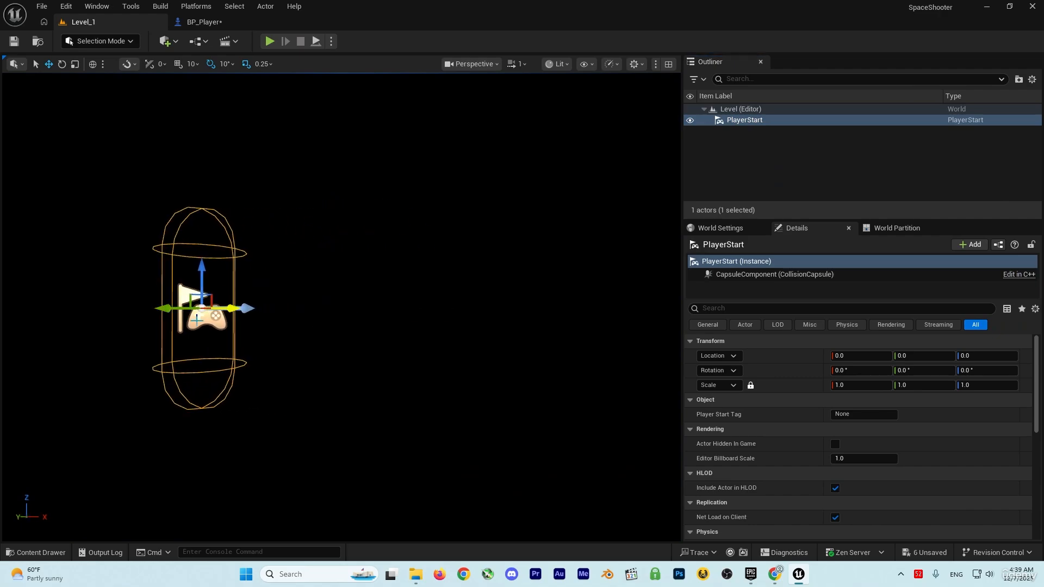